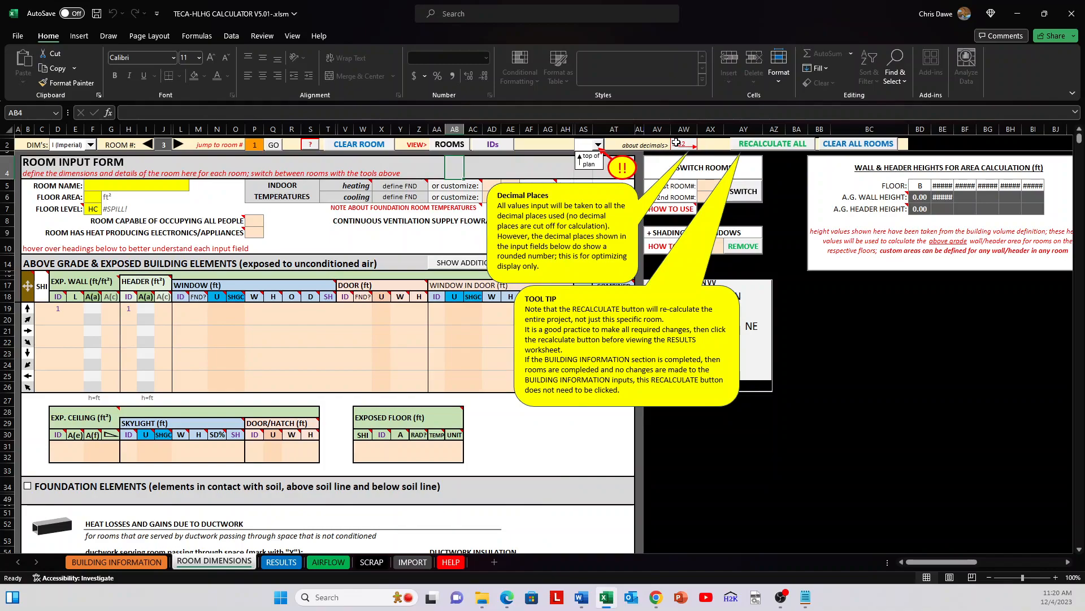
# Step: Enter 3.222 as the width of the first window row for room 3 and check the stored value
pyautogui.click(258, 310)
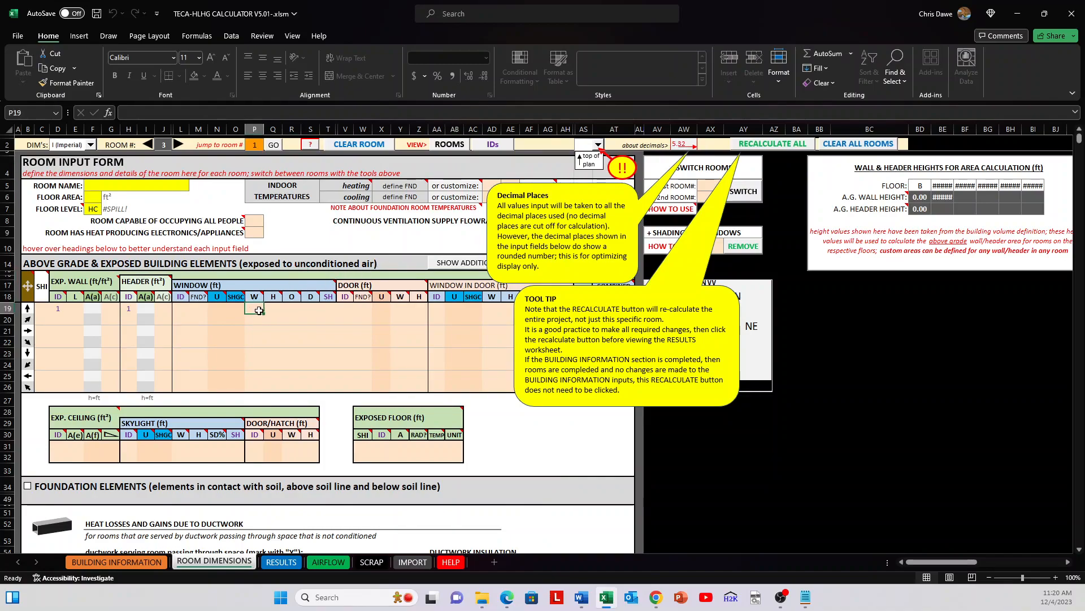
pyautogui.write('3.222')
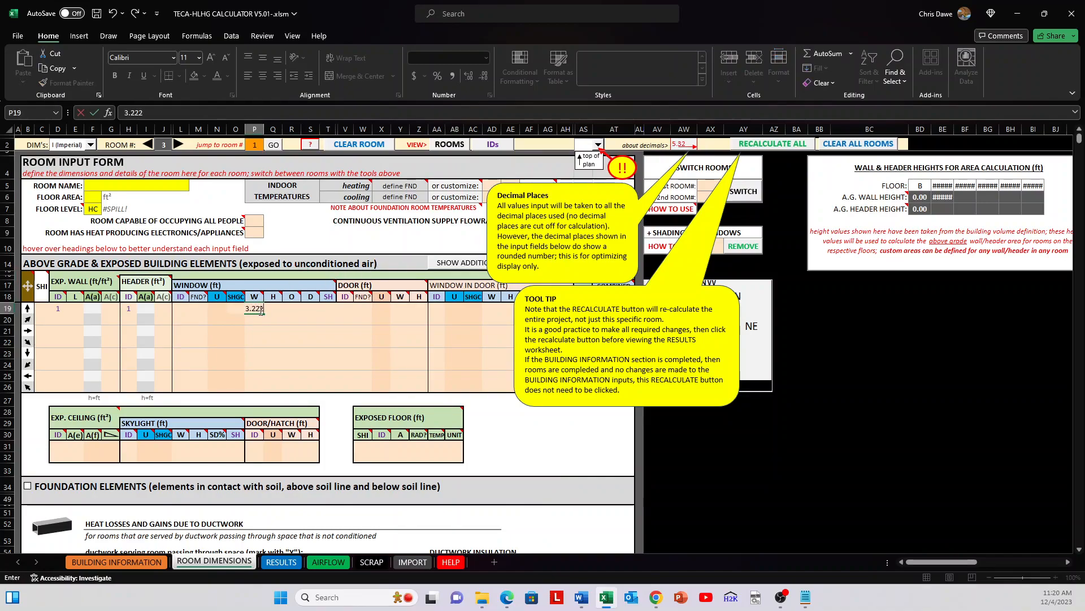
pyautogui.press('Return')
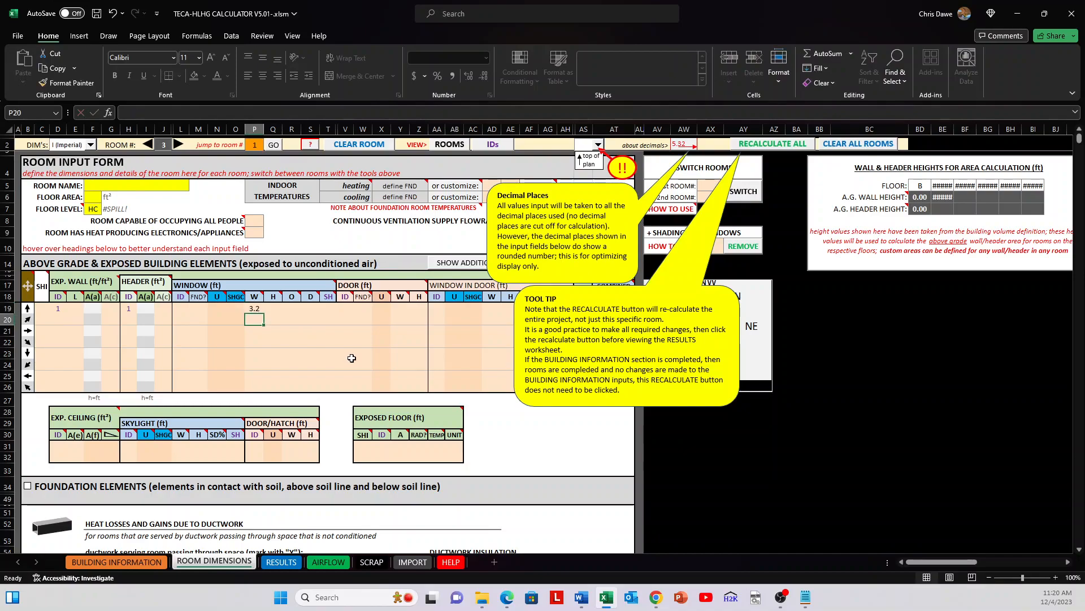
pyautogui.click(255, 308)
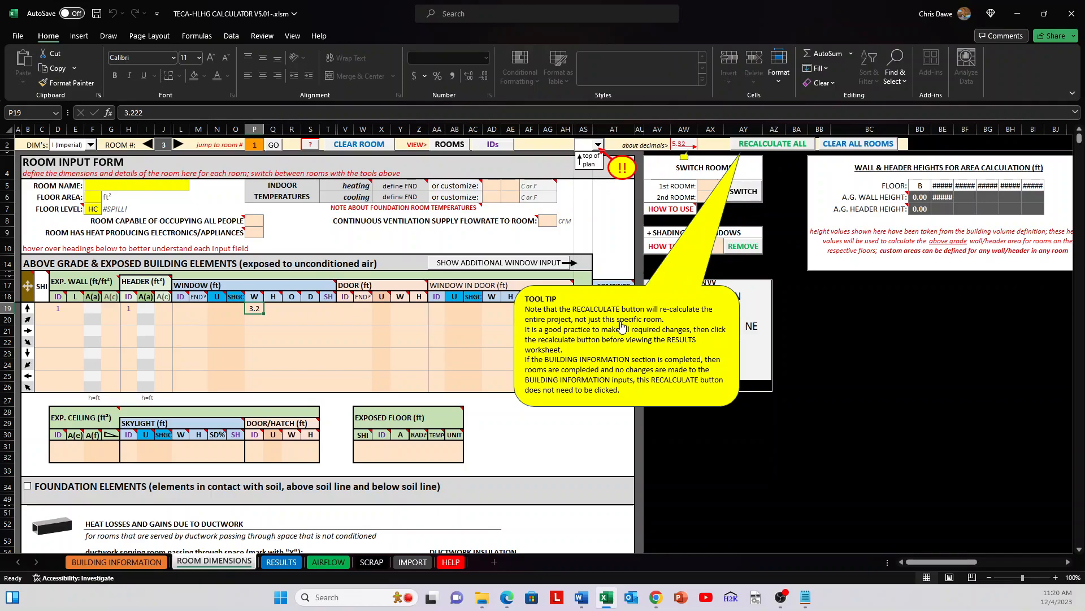
pyautogui.click(492, 331)
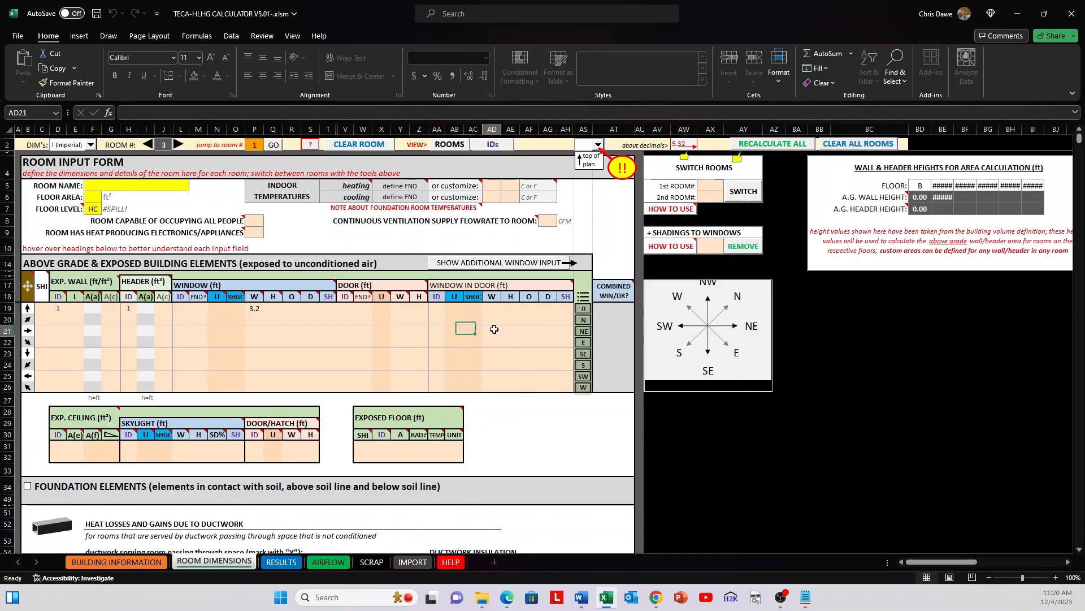
# Step: Examine the whole room input form, from the above grade elements through the additional tools below it
pyautogui.scroll(-2, 452, 393)
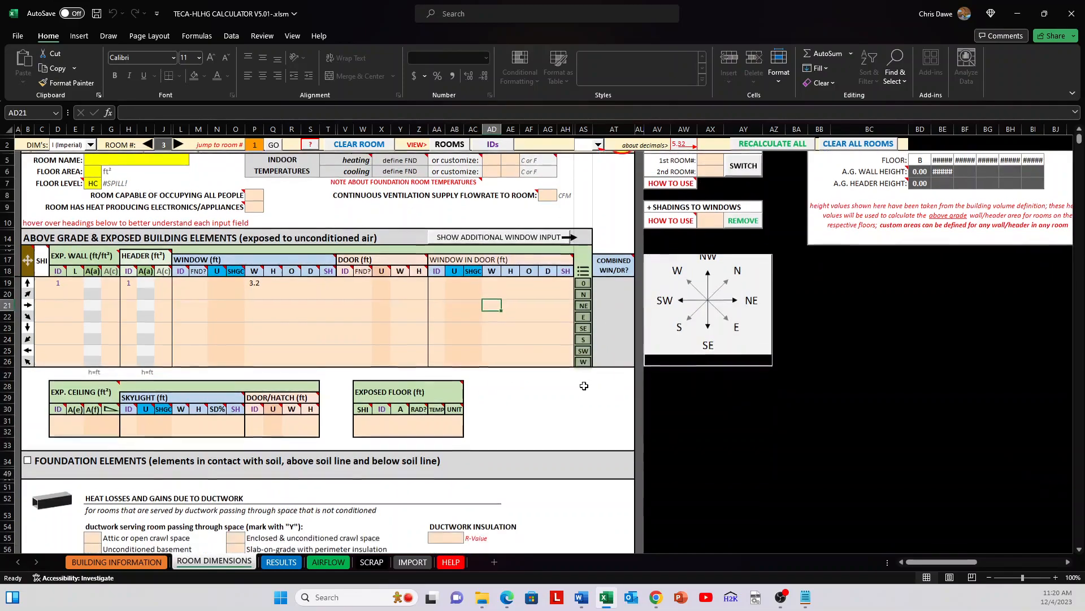
pyautogui.scroll(-2, 596, 419)
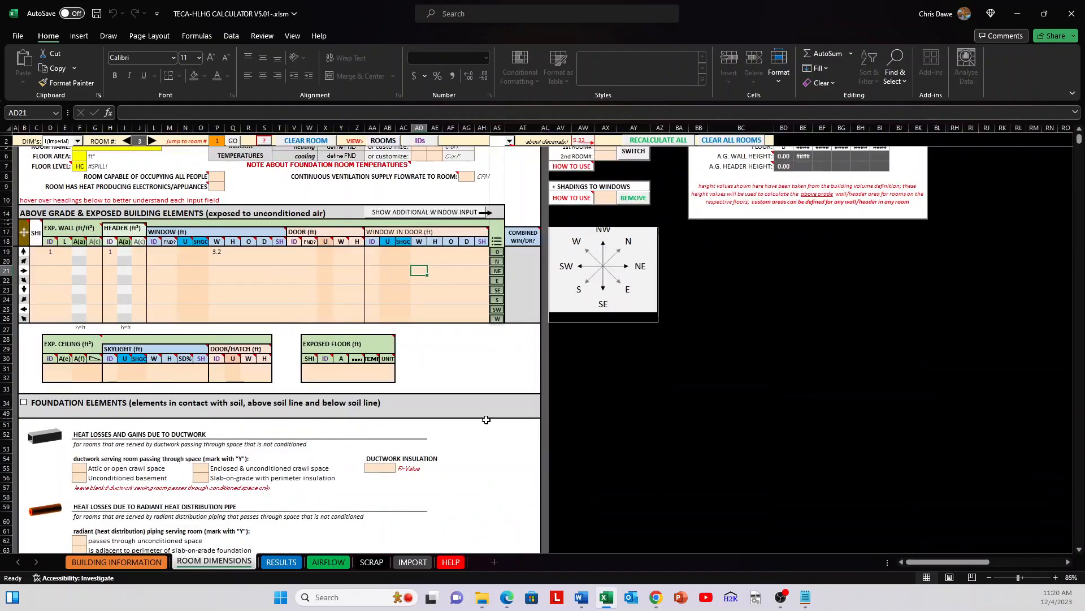
pyautogui.moveTo(443, 515); pyautogui.dragTo(42, 148)
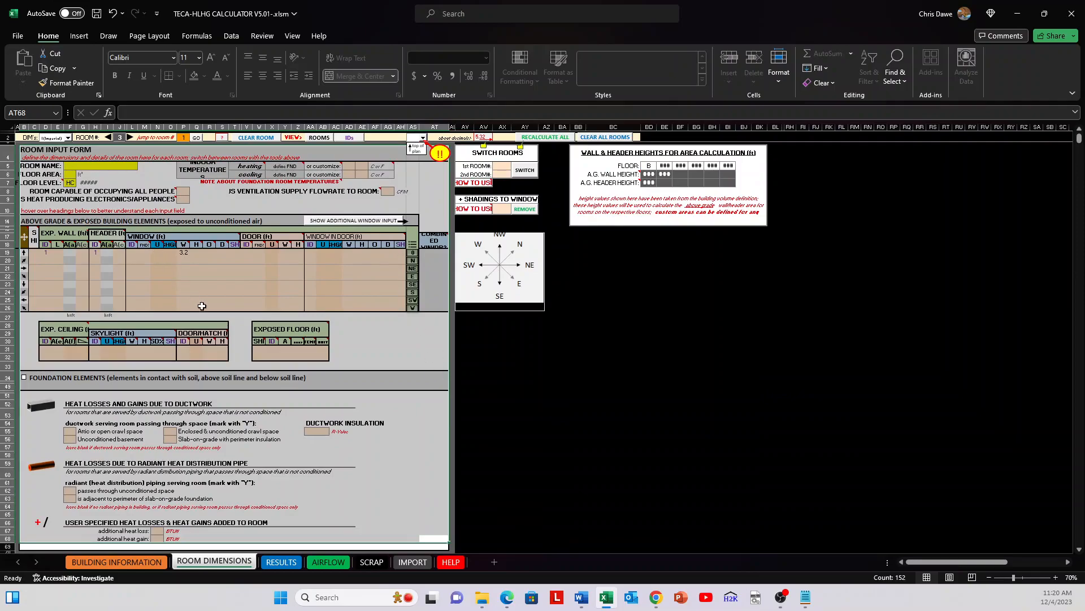
pyautogui.scroll(-6, 330, 464)
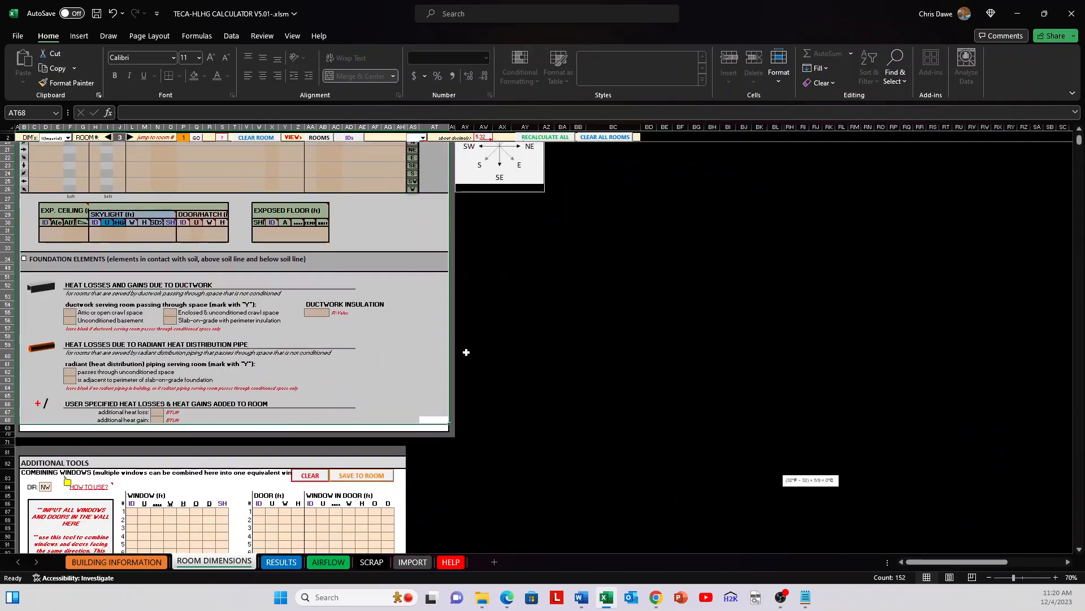
pyautogui.click(520, 371)
pyautogui.scroll(-13, 412, 344)
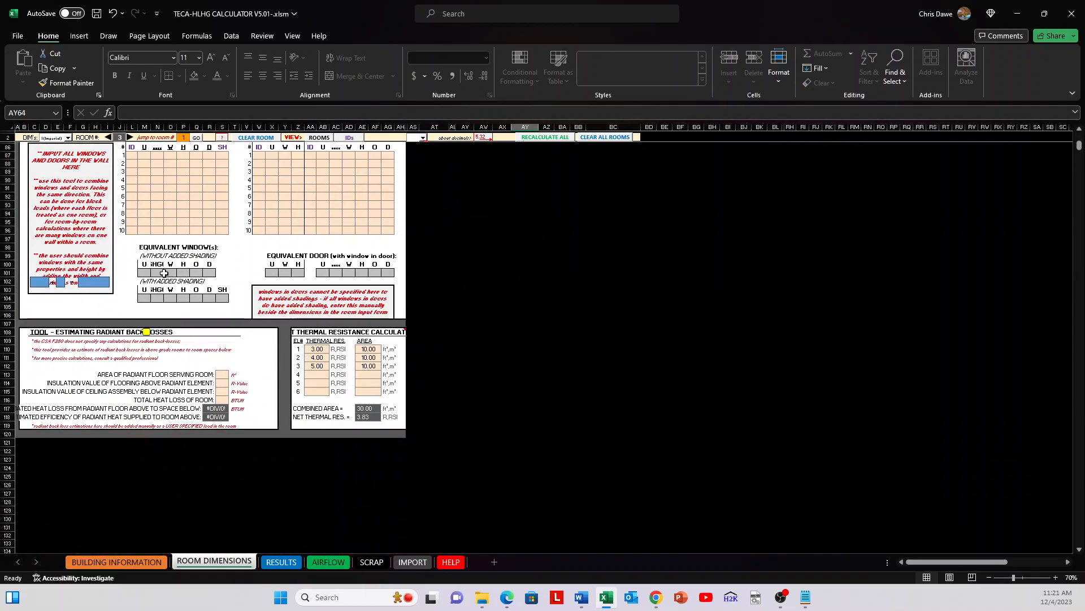
pyautogui.scroll(2, 131, 279)
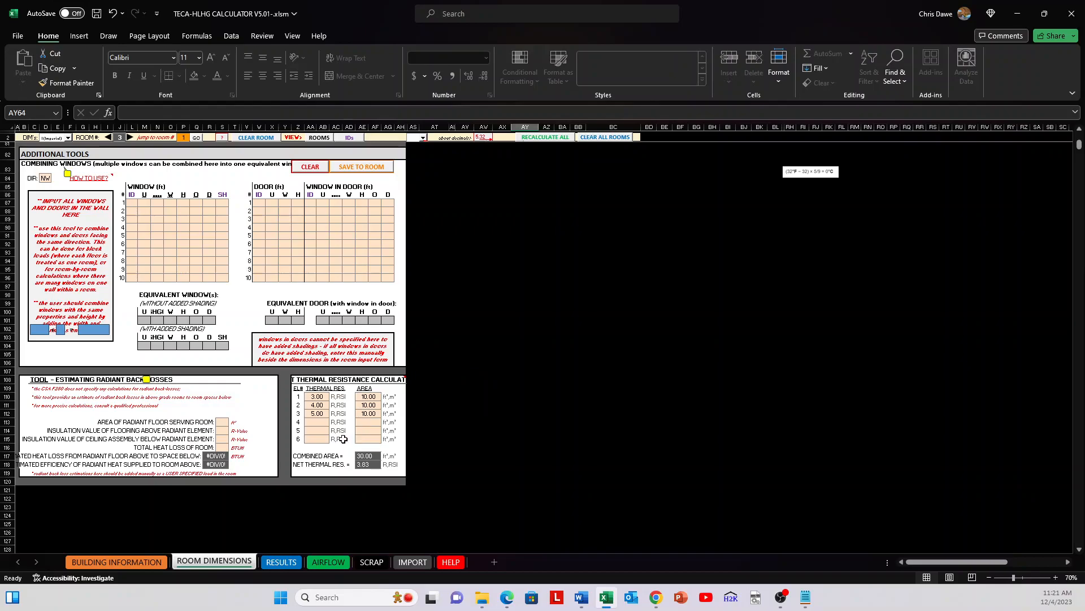
pyautogui.scroll(10, 343, 438)
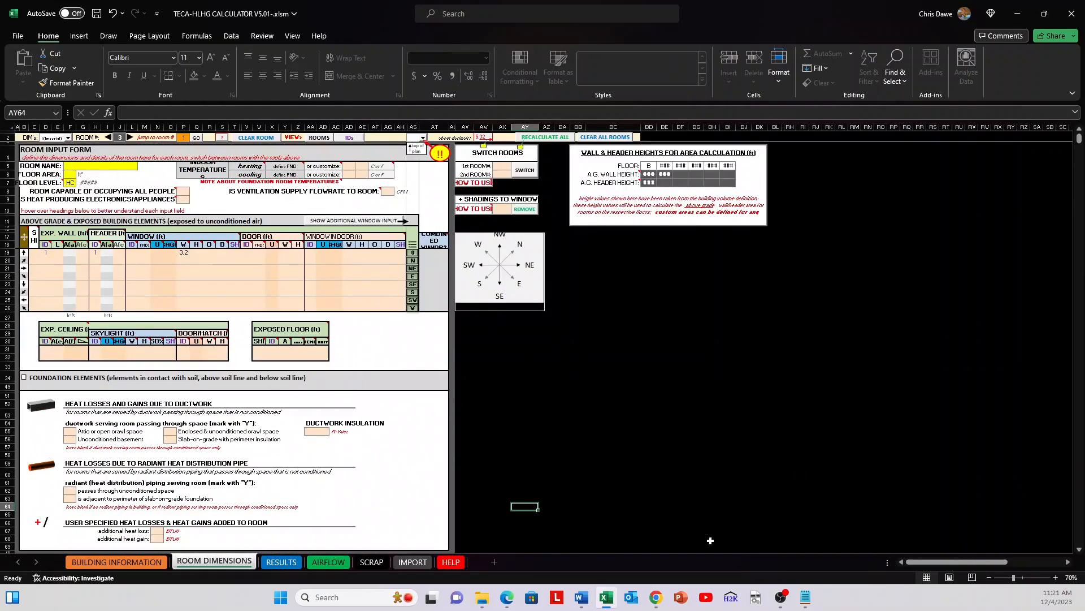
# Step: Enlarge the sheet to 120% and examine the row of room tools above the room input form
pyautogui.click(1056, 577)
pyautogui.click(1056, 577)
pyautogui.click(1055, 577)
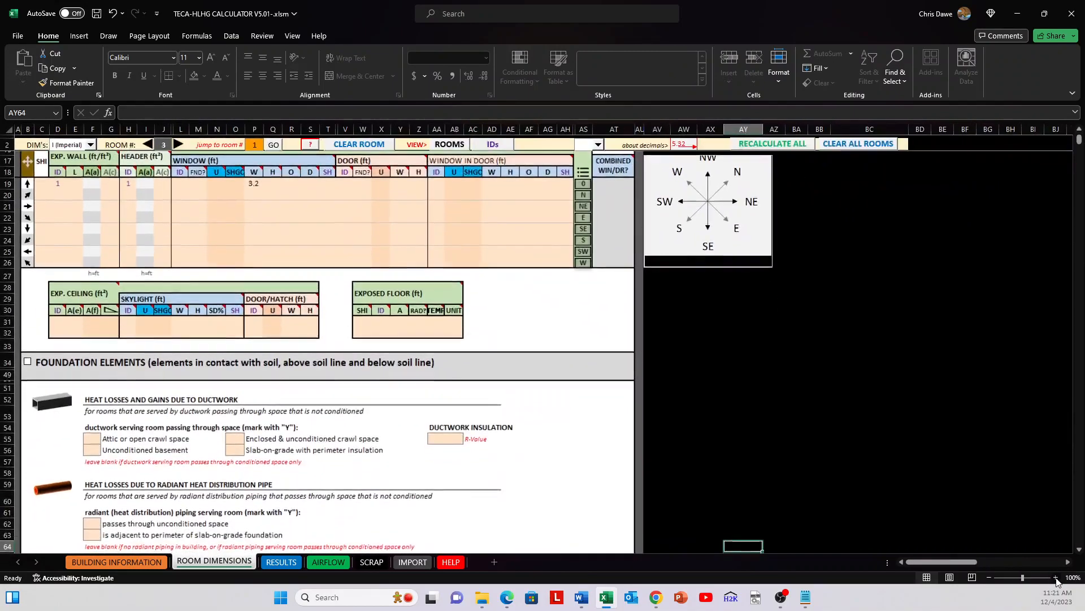
pyautogui.click(1055, 578)
pyautogui.click(1055, 577)
pyautogui.scroll(3, 589, 404)
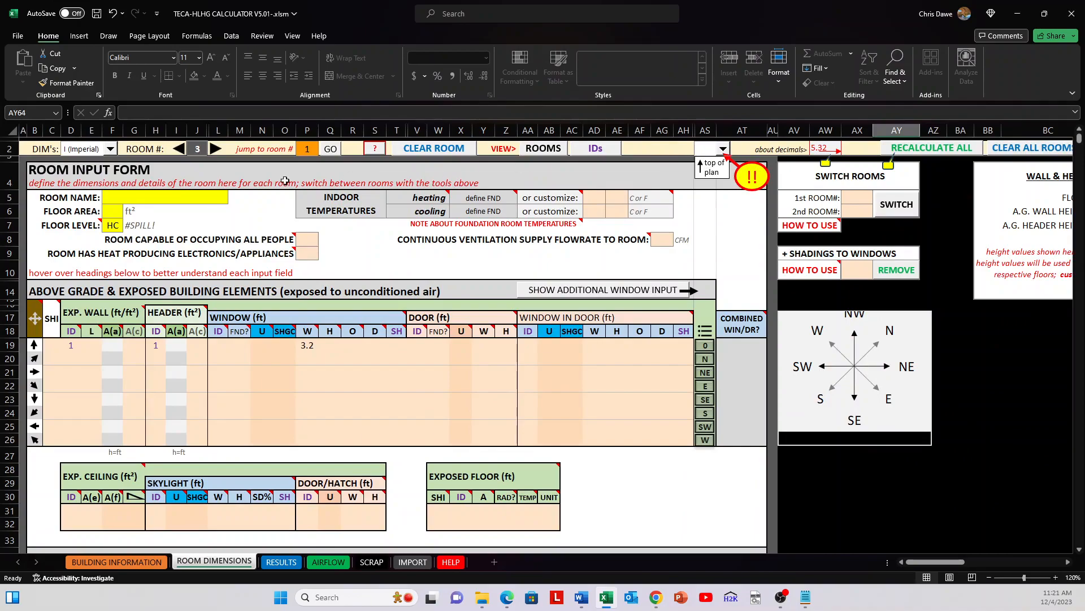
pyautogui.moveTo(51, 148); pyautogui.dragTo(795, 165)
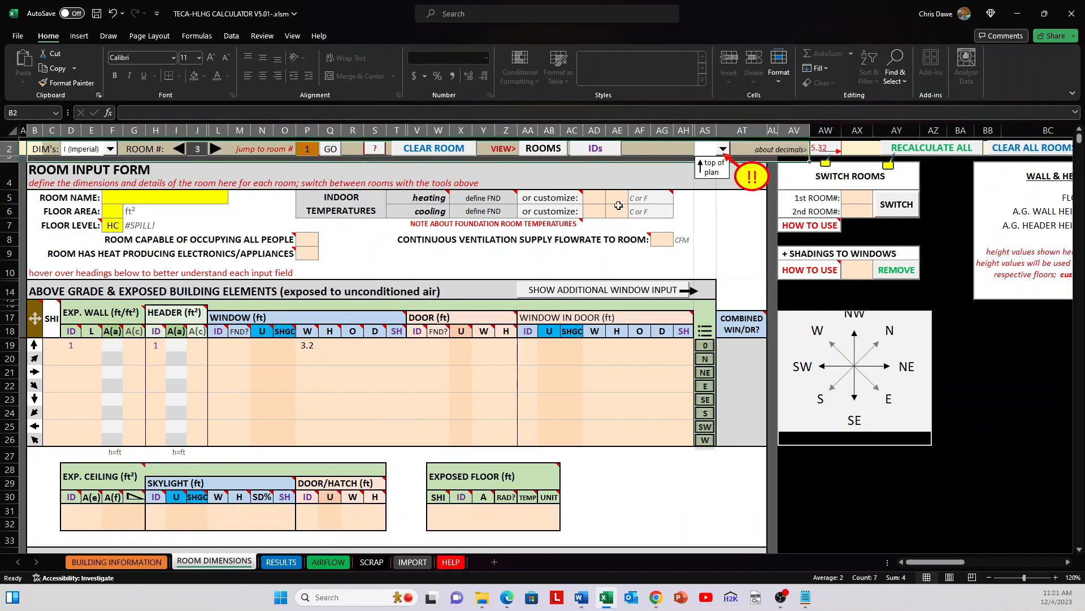
pyautogui.scroll(-5, 619, 201)
pyautogui.scroll(5, 200, 167)
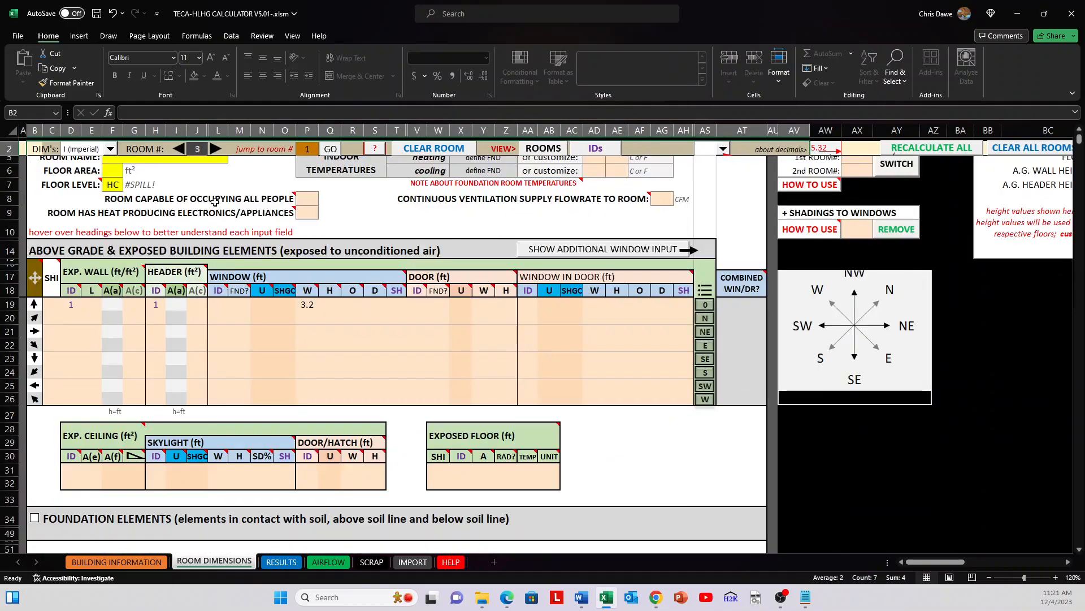
# Step: Step back to room 2 and return to room 3
pyautogui.click(469, 255)
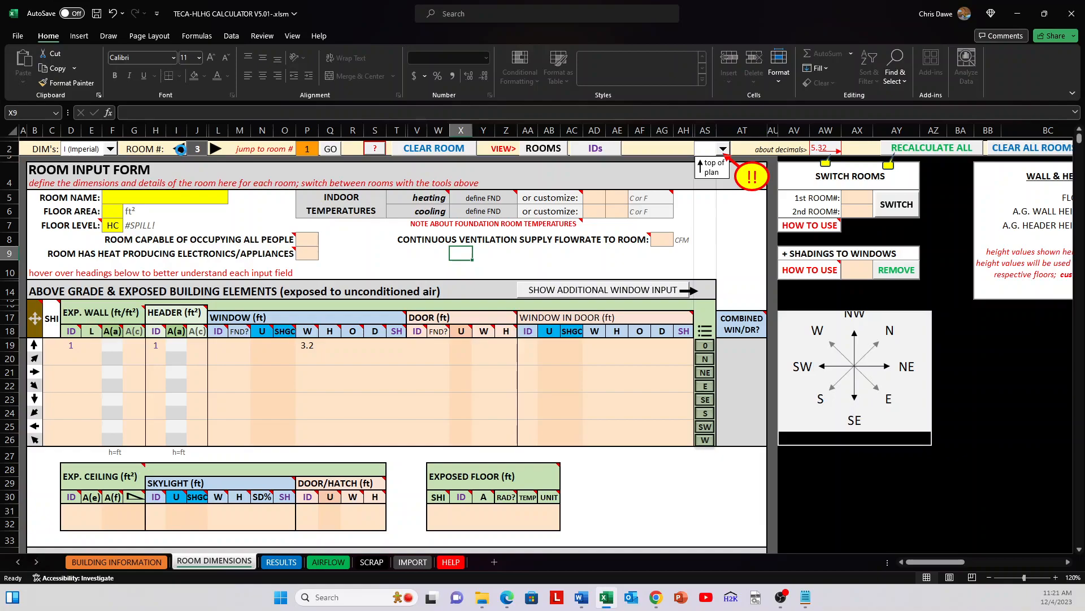
pyautogui.click(179, 149)
pyautogui.click(215, 148)
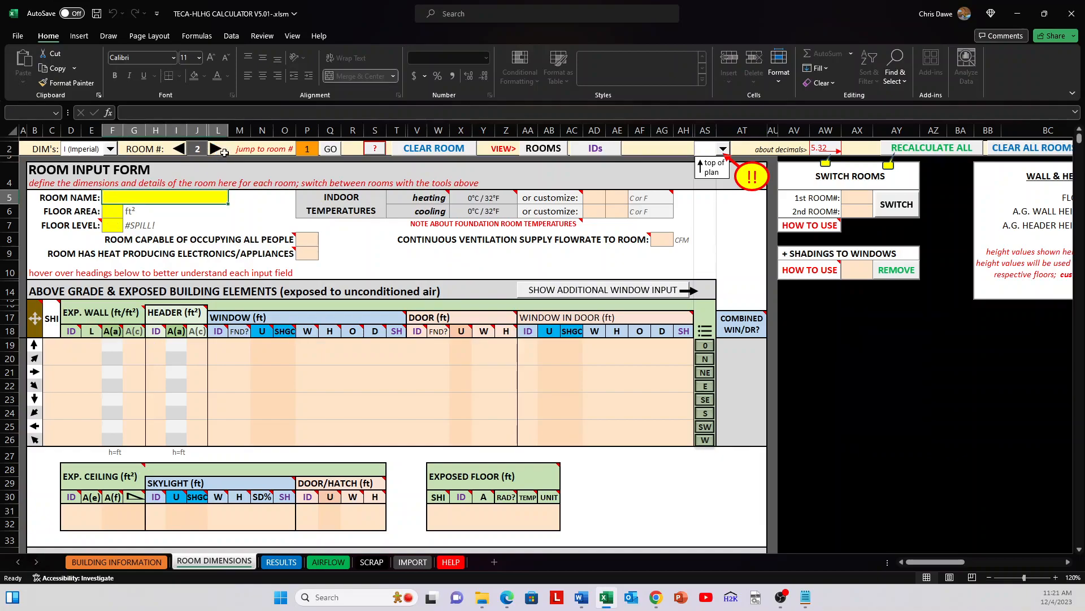
# Step: Jump directly to room 19 by entering its number
pyautogui.click(307, 148)
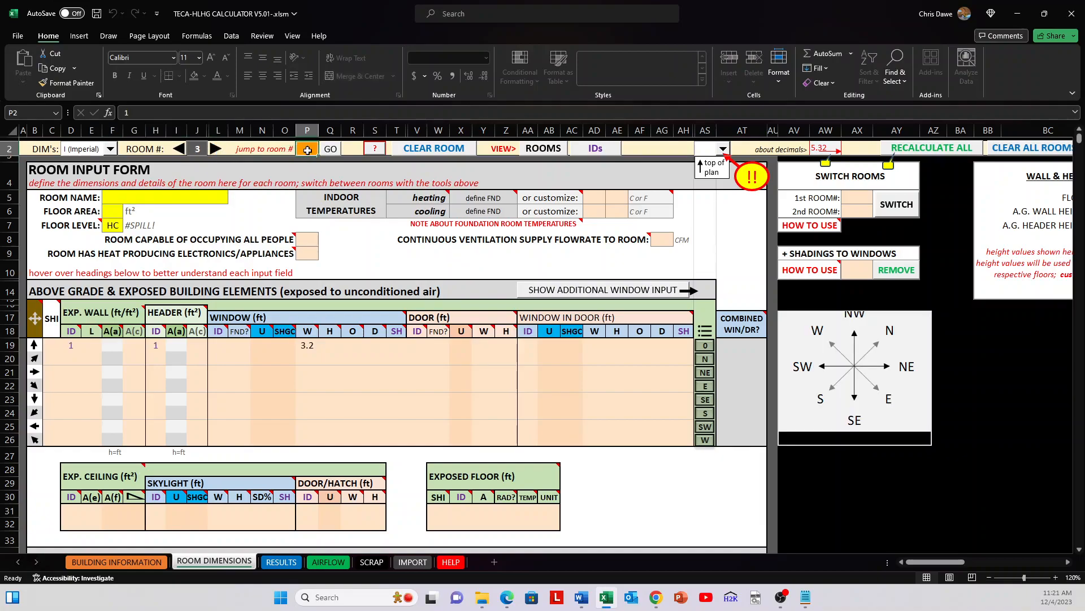
pyautogui.write('1')
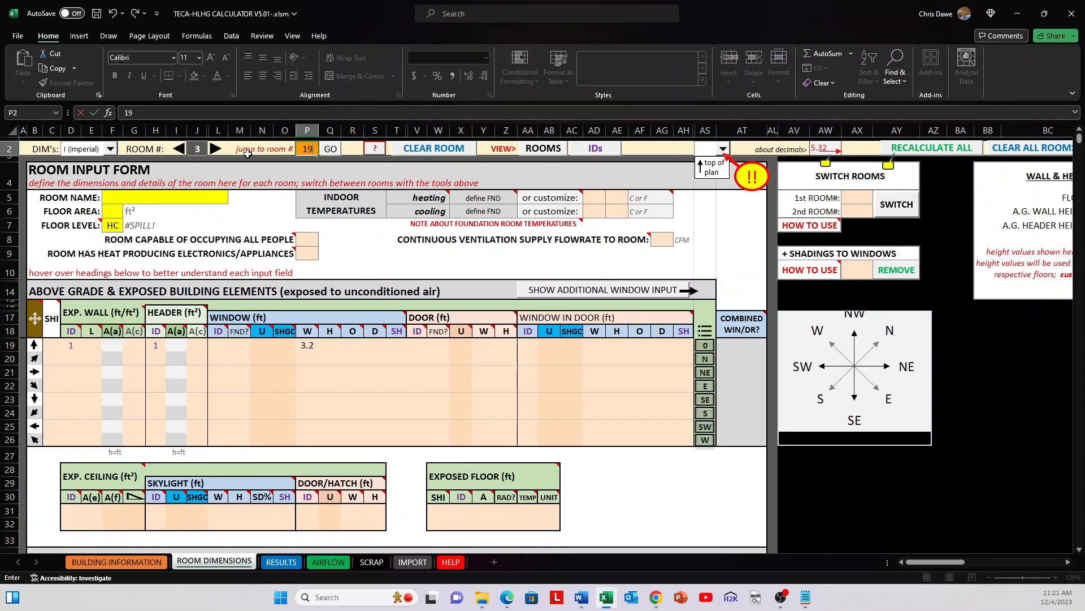
pyautogui.click(248, 154)
pyautogui.click(329, 149)
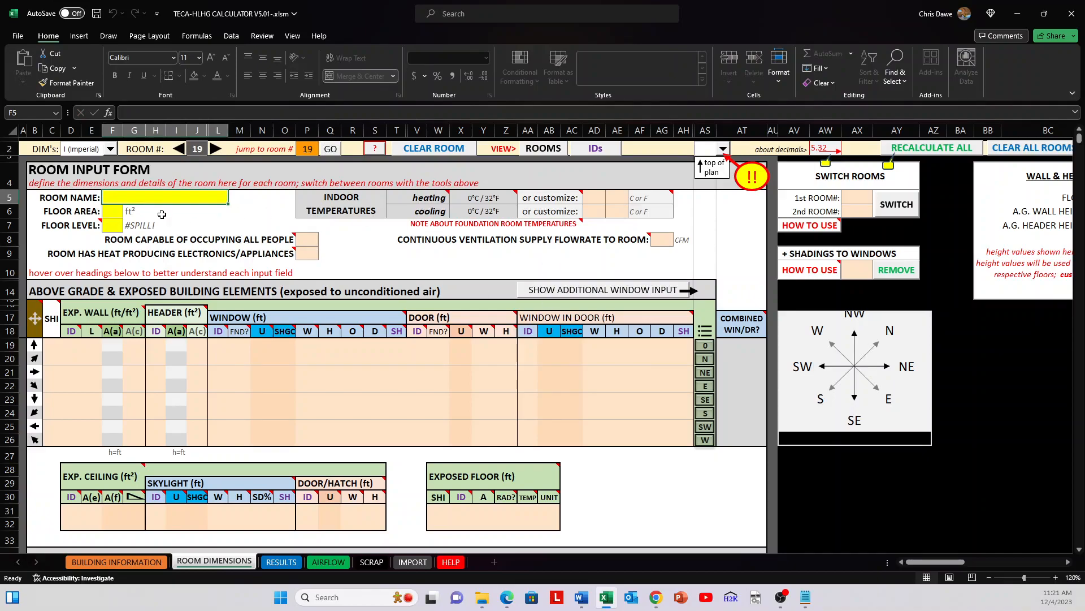
# Step: Jump to room 1 and clear all of its current inputs
pyautogui.click(312, 153)
pyautogui.write('1')
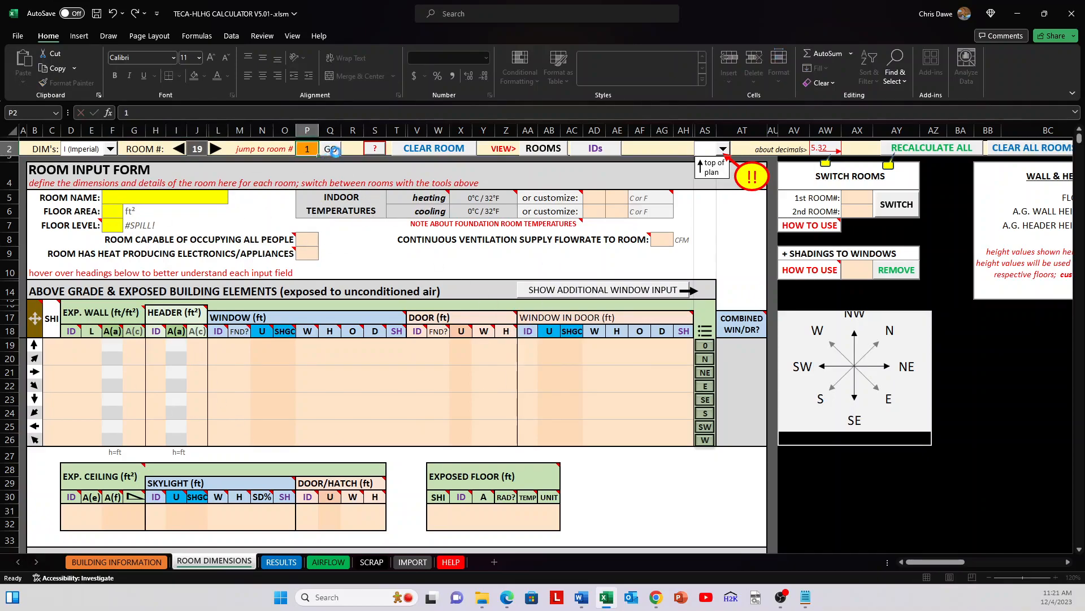
pyautogui.click(333, 150)
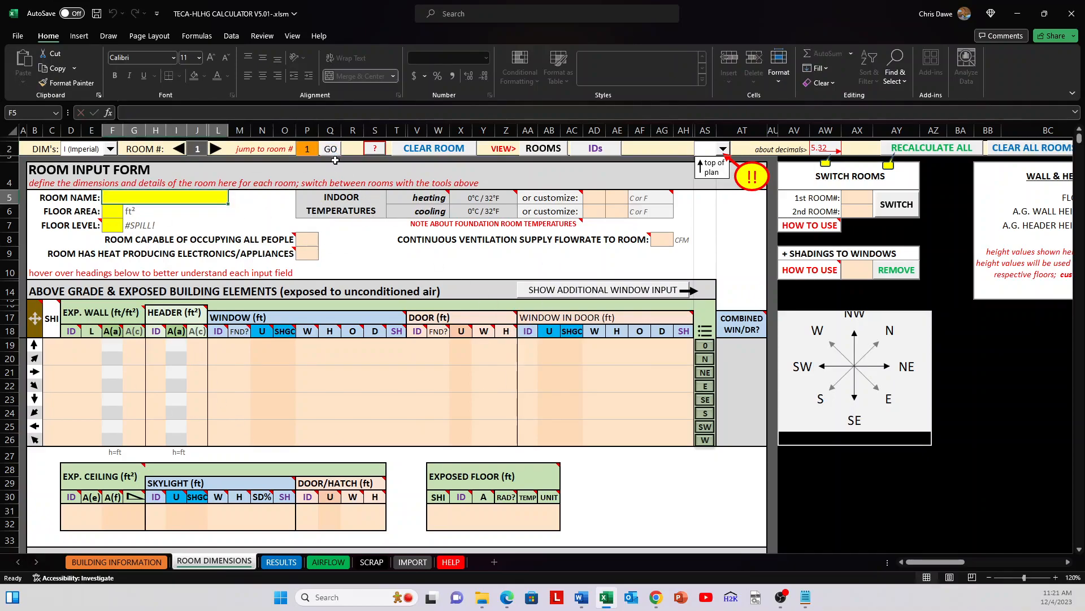
pyautogui.click(441, 153)
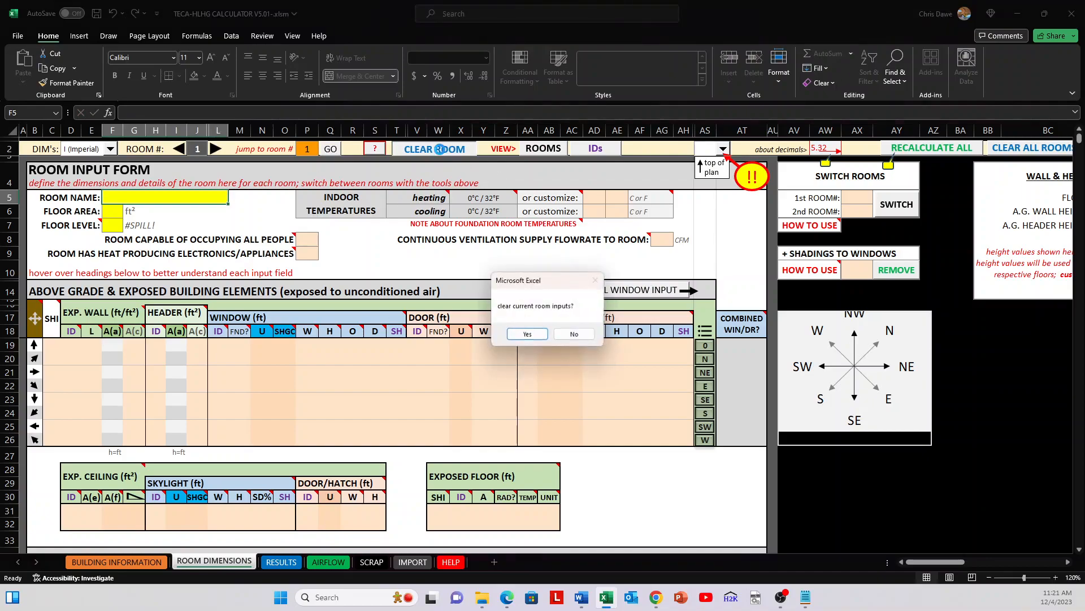
pyautogui.click(528, 334)
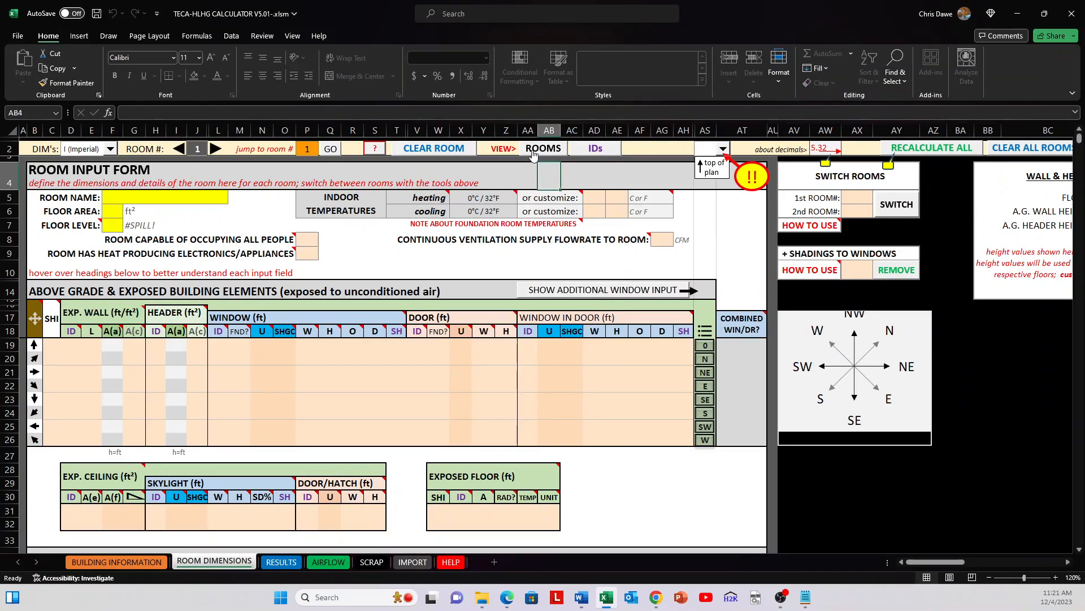
# Step: View the list of defined rooms and return to the room dimensions sheet
pyautogui.click(537, 150)
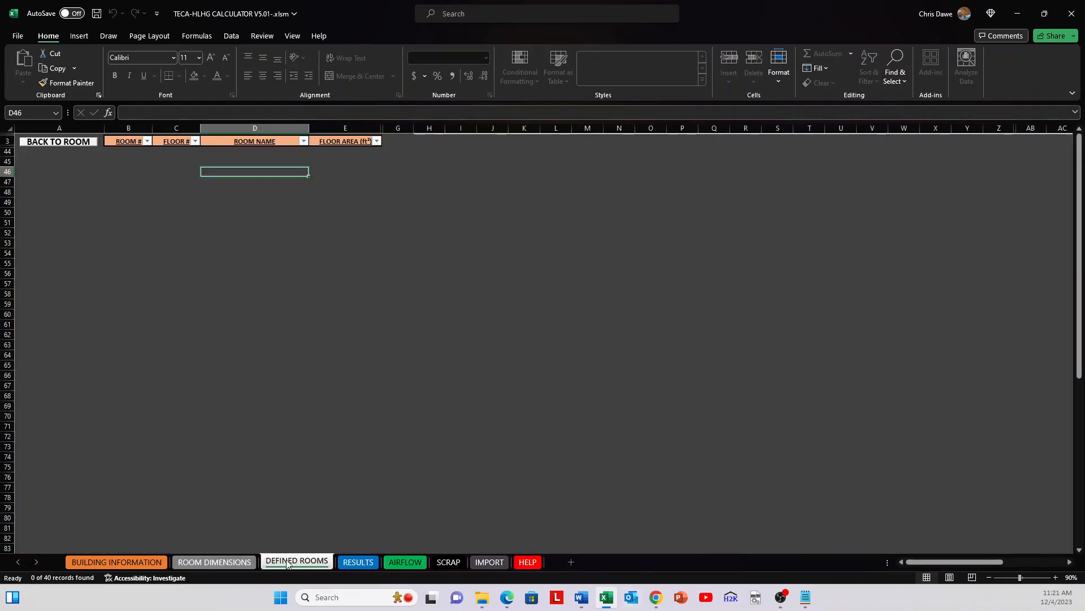
pyautogui.moveTo(125, 151); pyautogui.dragTo(354, 389)
pyautogui.click(247, 163)
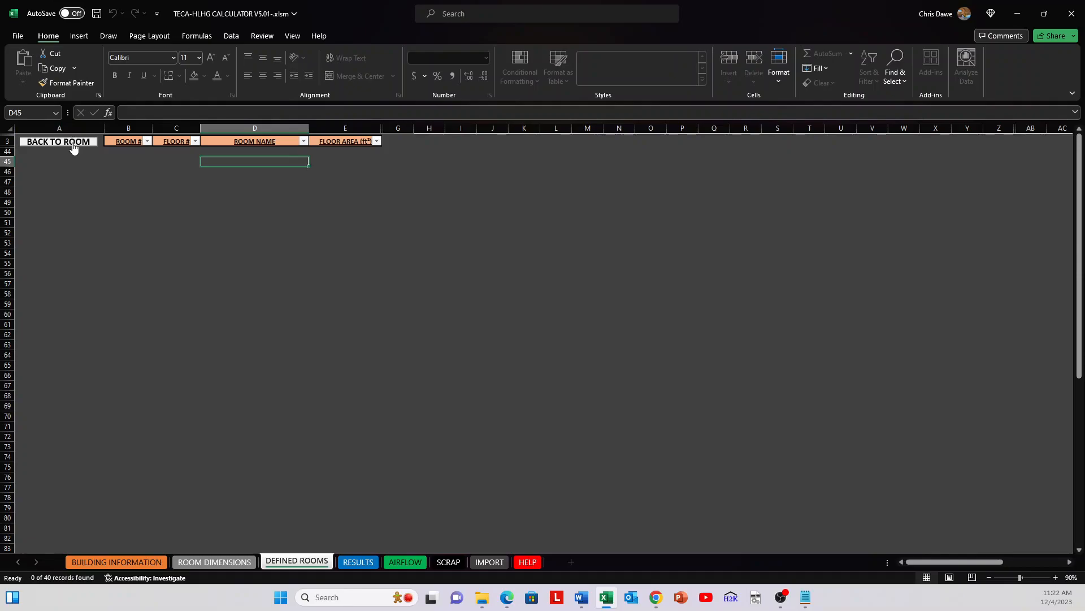
pyautogui.click(221, 562)
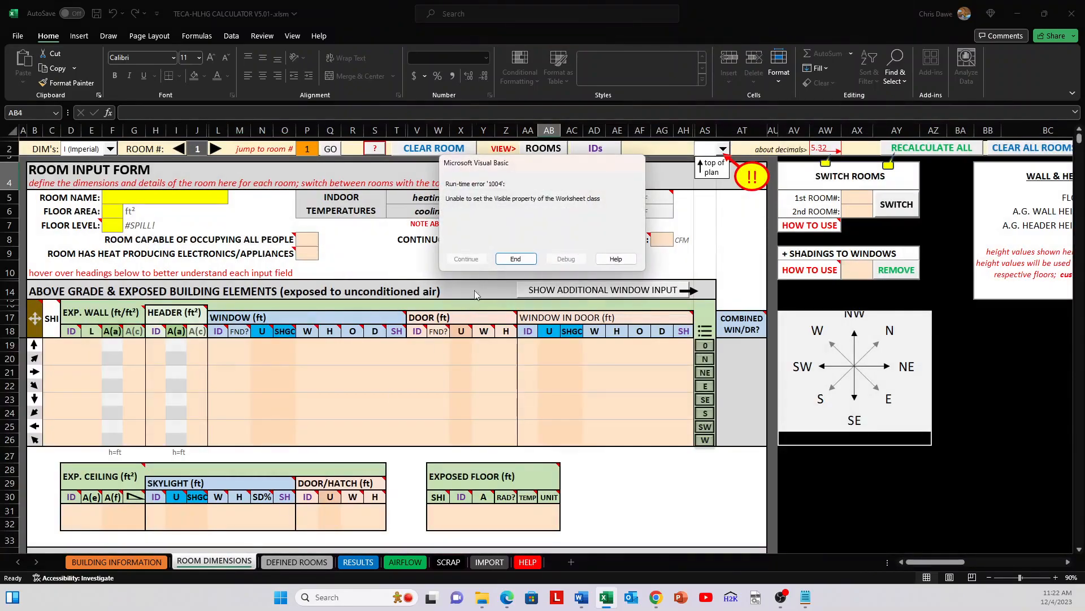
pyautogui.click(515, 259)
pyautogui.click(447, 261)
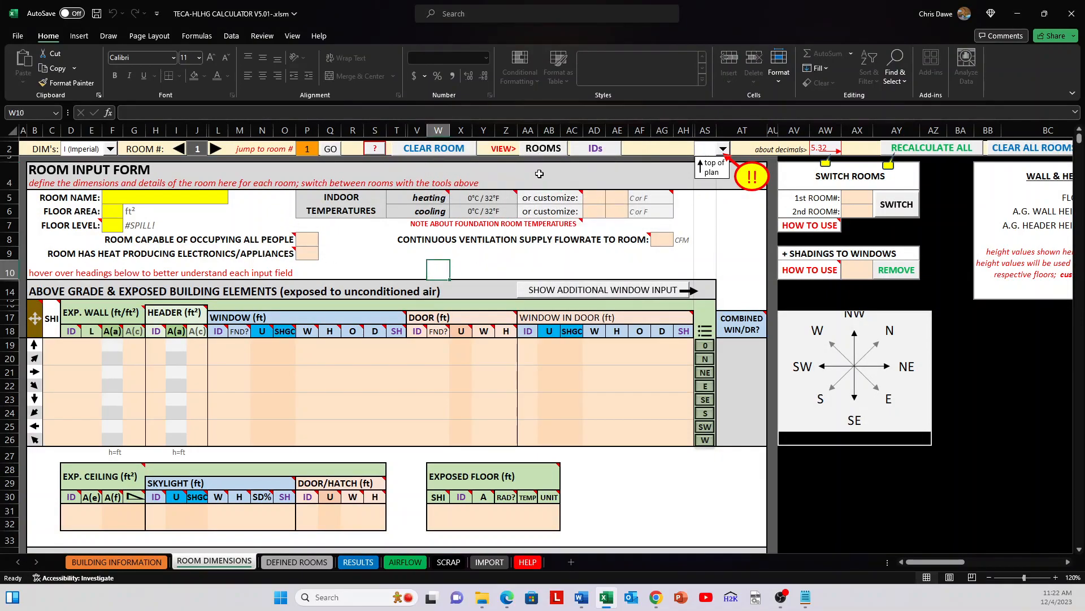
# Step: View the construction type IDs, examine the description and R-value of above grade wall 2, and return to the room dimensions sheet
pyautogui.click(350, 164)
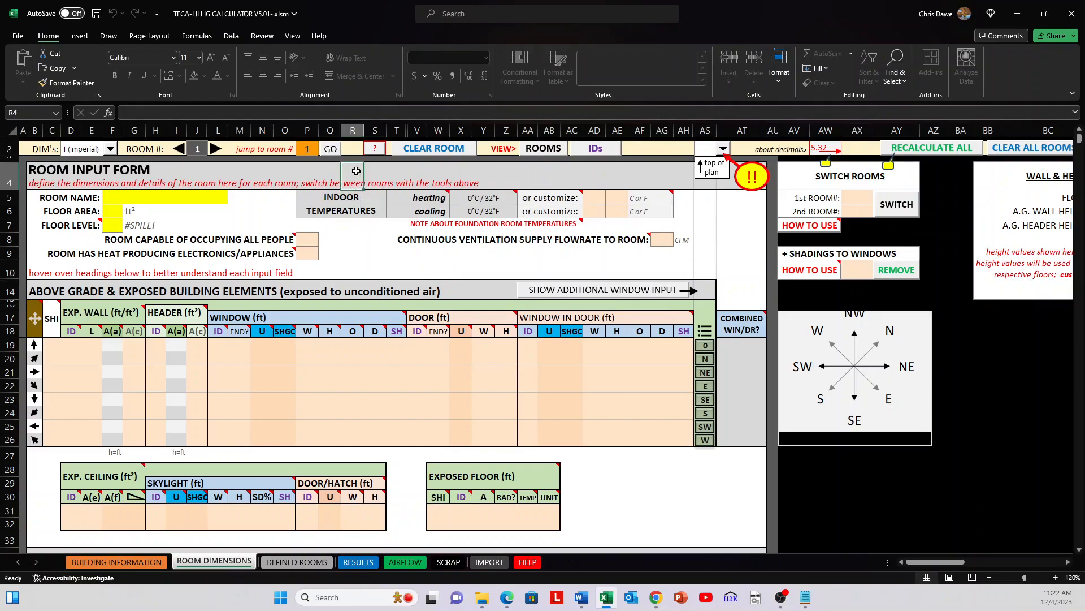
pyautogui.click(591, 151)
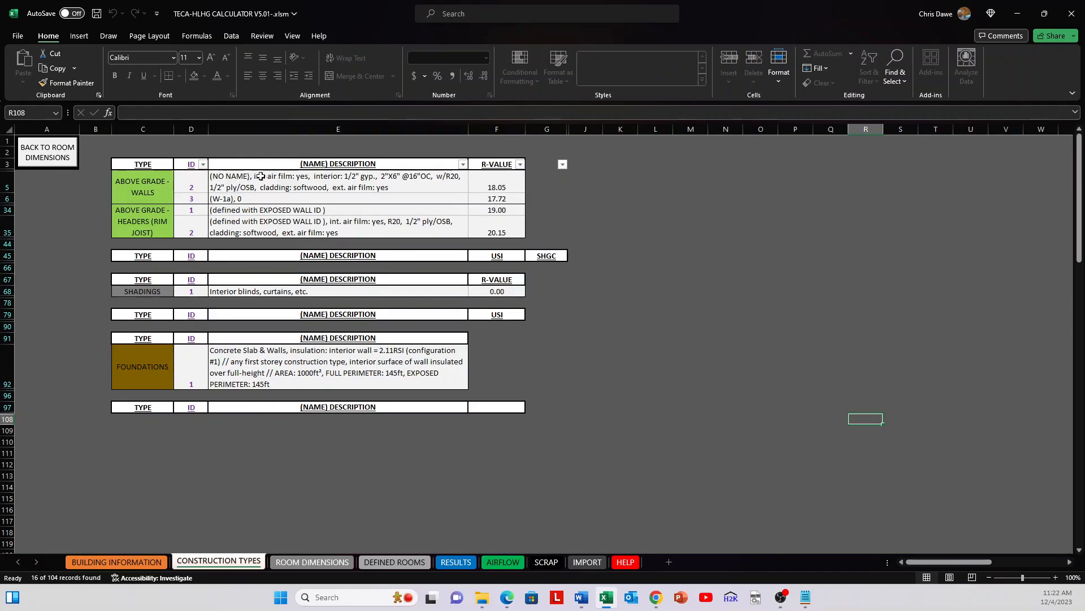
pyautogui.moveTo(405, 178); pyautogui.dragTo(493, 192)
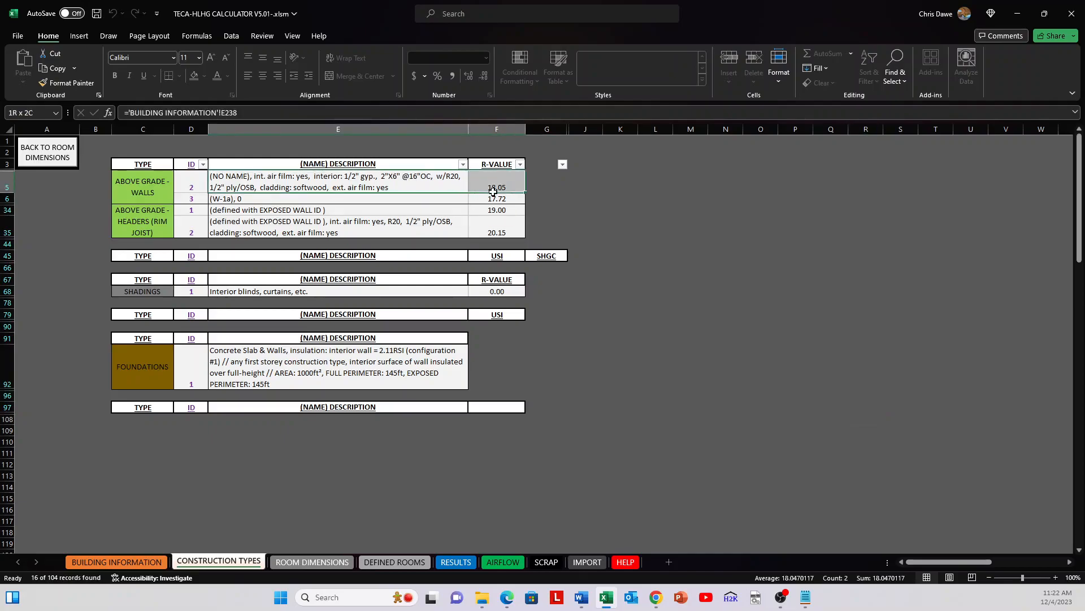
pyautogui.click(580, 189)
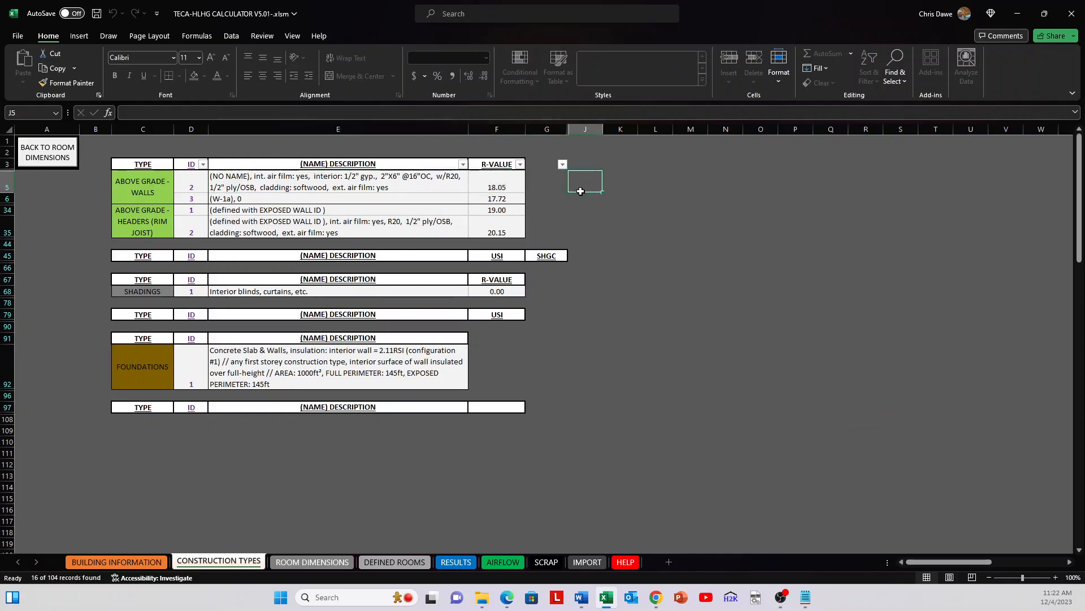
pyautogui.click(333, 562)
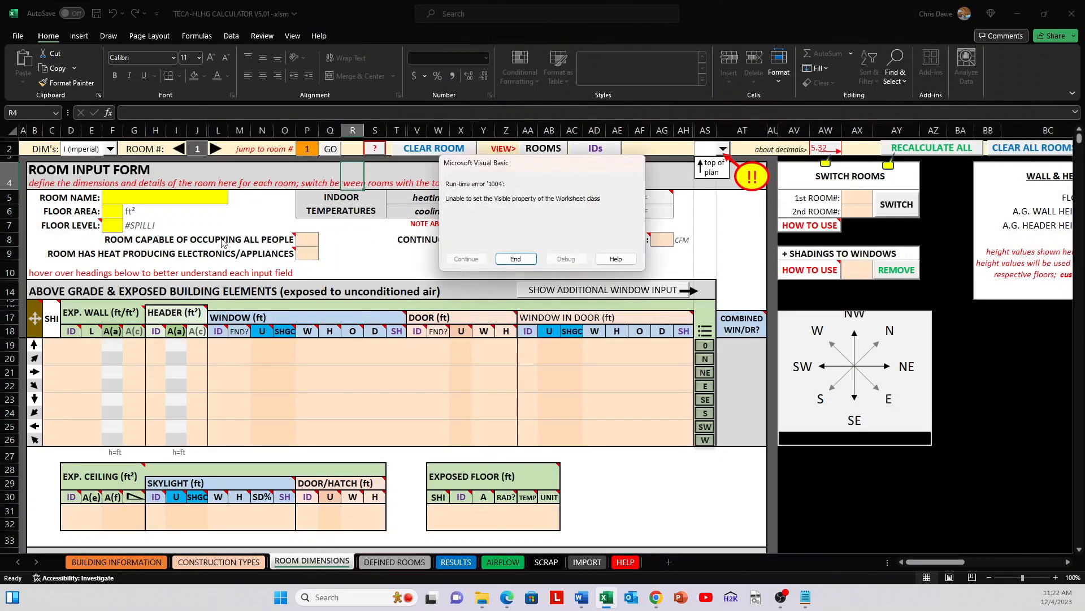
pyautogui.click(516, 258)
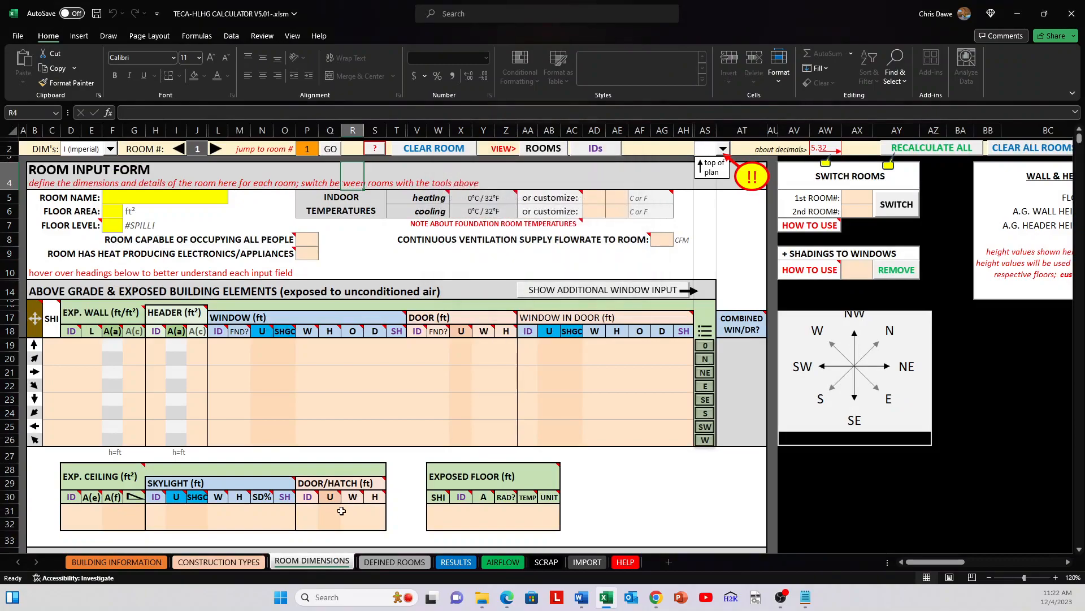
# Step: View the construction types sheet and the defined rooms list, returning to the room dimensions sheet from each
pyautogui.click(238, 562)
pyautogui.click(62, 148)
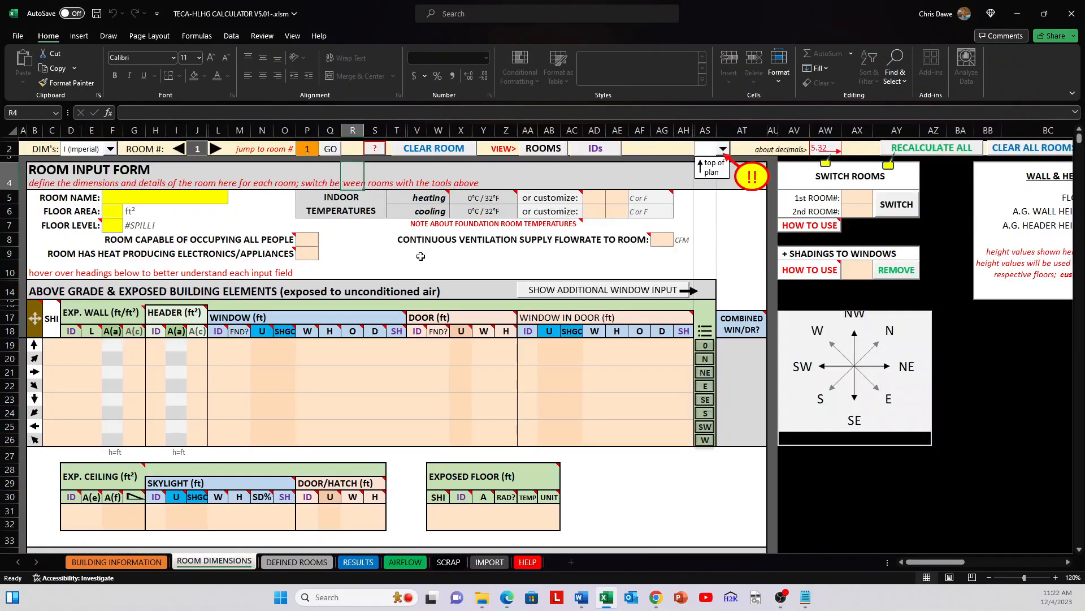
pyautogui.click(321, 567)
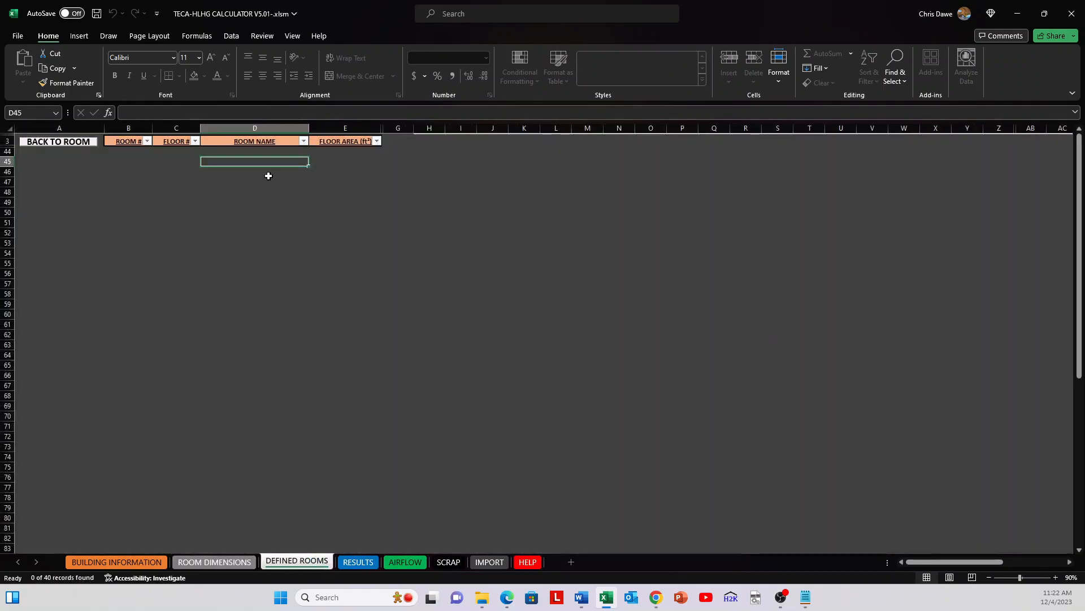
pyautogui.click(79, 144)
pyautogui.click(608, 486)
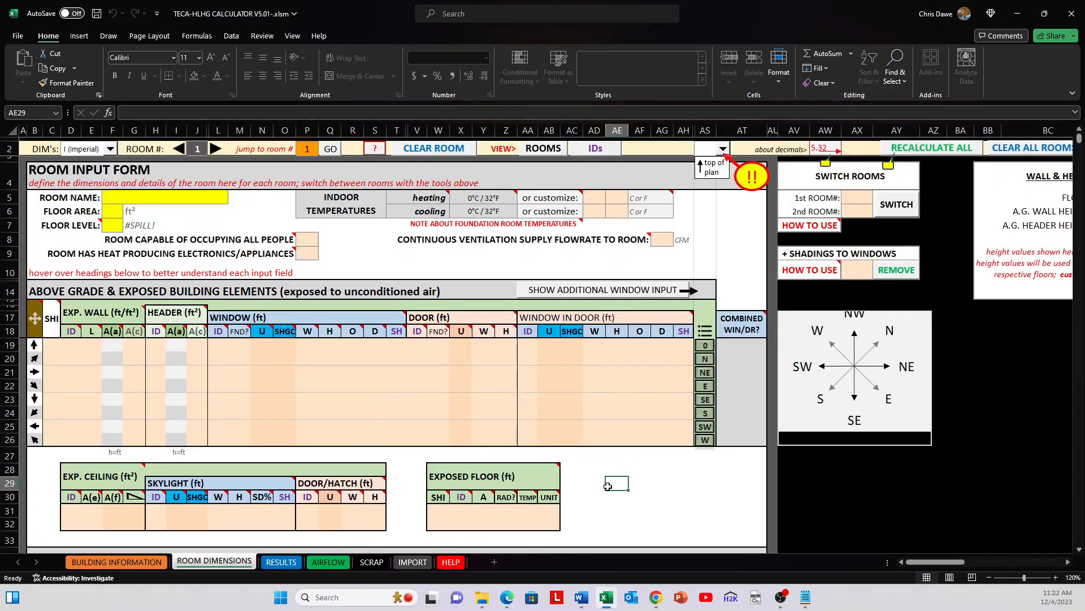
# Step: Open the defined rooms list, try switching straight to the room dimensions sheet without the return command, and end the run-time error
pyautogui.click(543, 148)
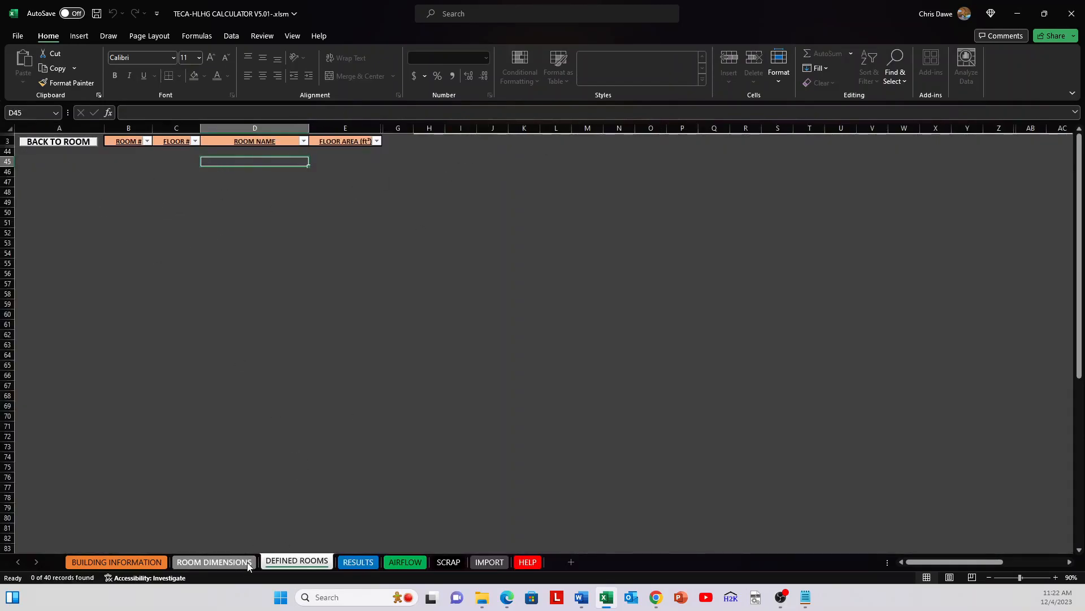
pyautogui.click(231, 561)
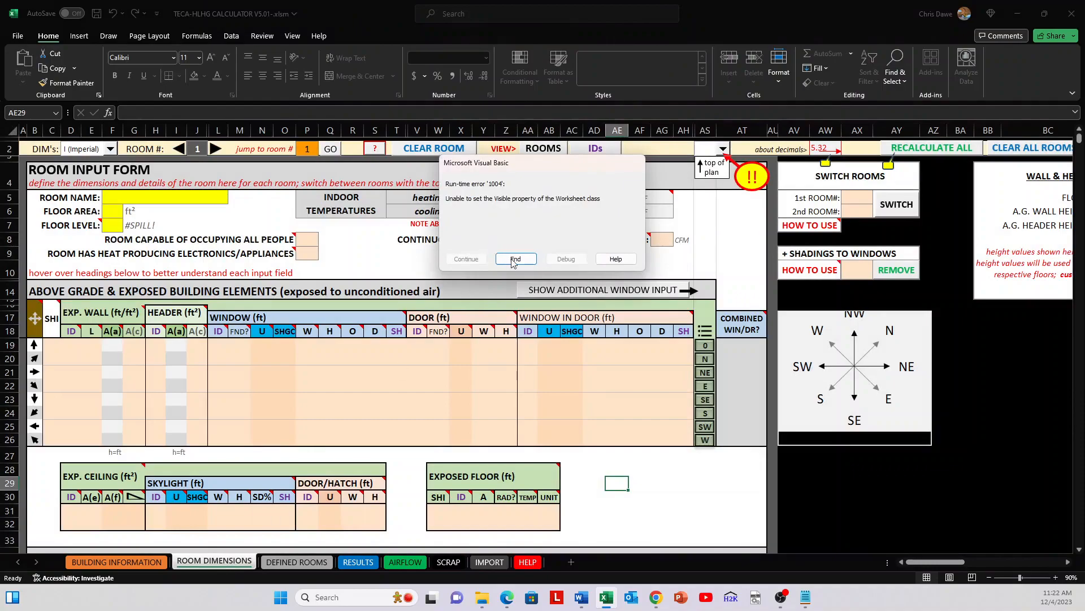
pyautogui.click(515, 259)
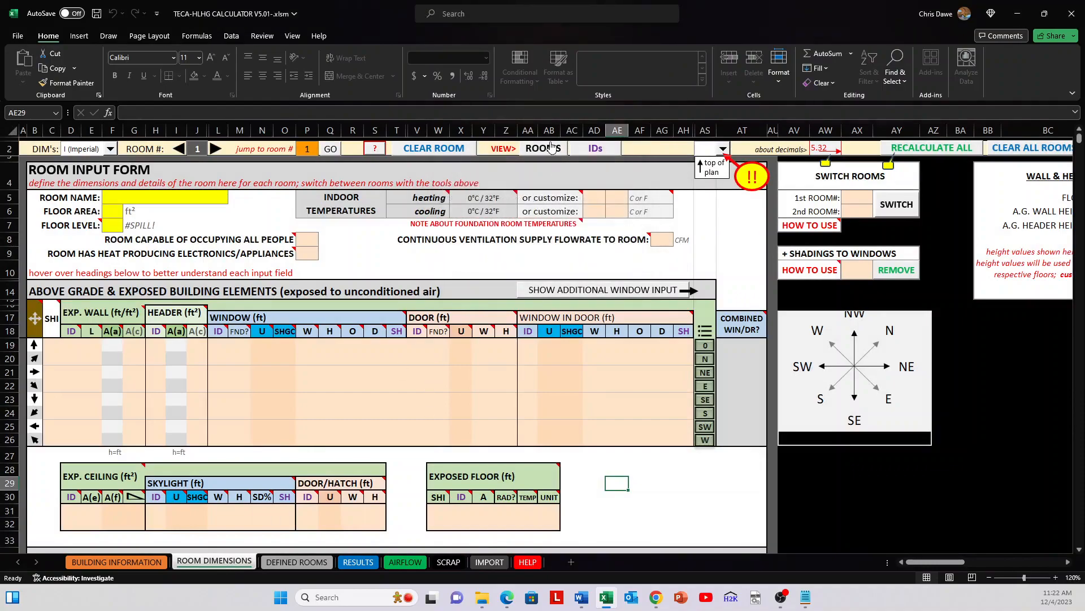
# Step: Reopen the defined rooms list and return to the room input form with the list's own return command
pyautogui.click(551, 148)
pyautogui.click(80, 146)
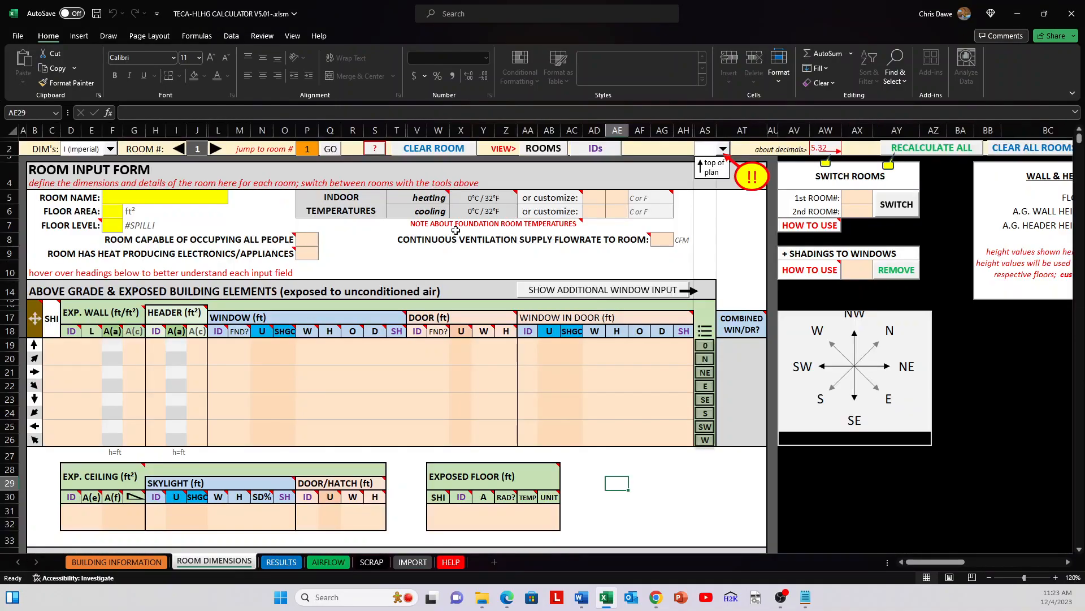
pyautogui.click(541, 258)
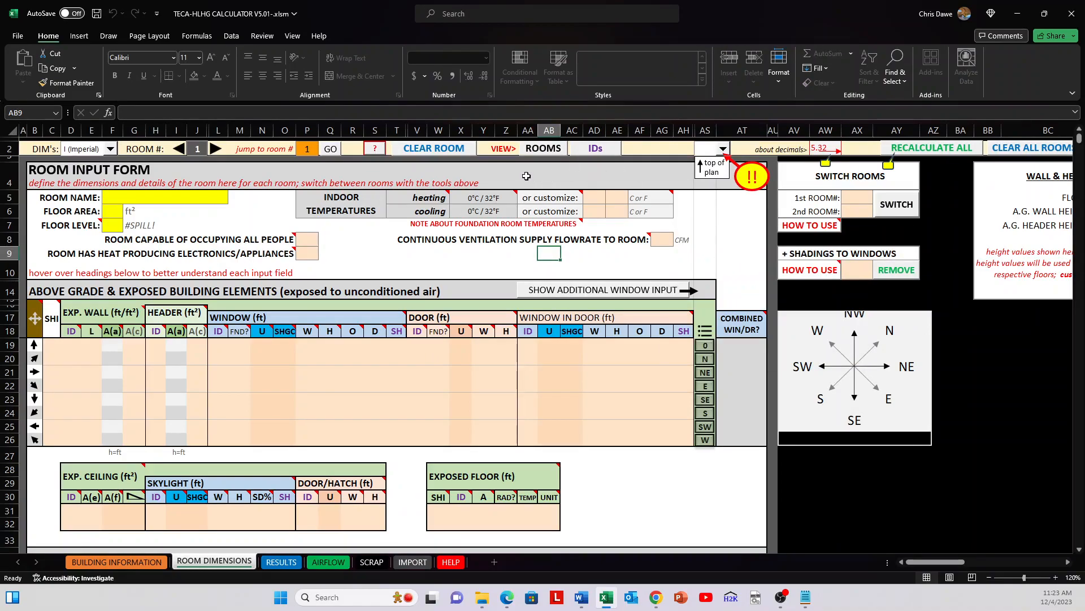
# Step: View the construction type IDs, examine the description and R-value of above grade wall ID 3, and return to the room dimensions sheet
pyautogui.moveTo(72, 346); pyautogui.dragTo(76, 397)
pyautogui.click(71, 358)
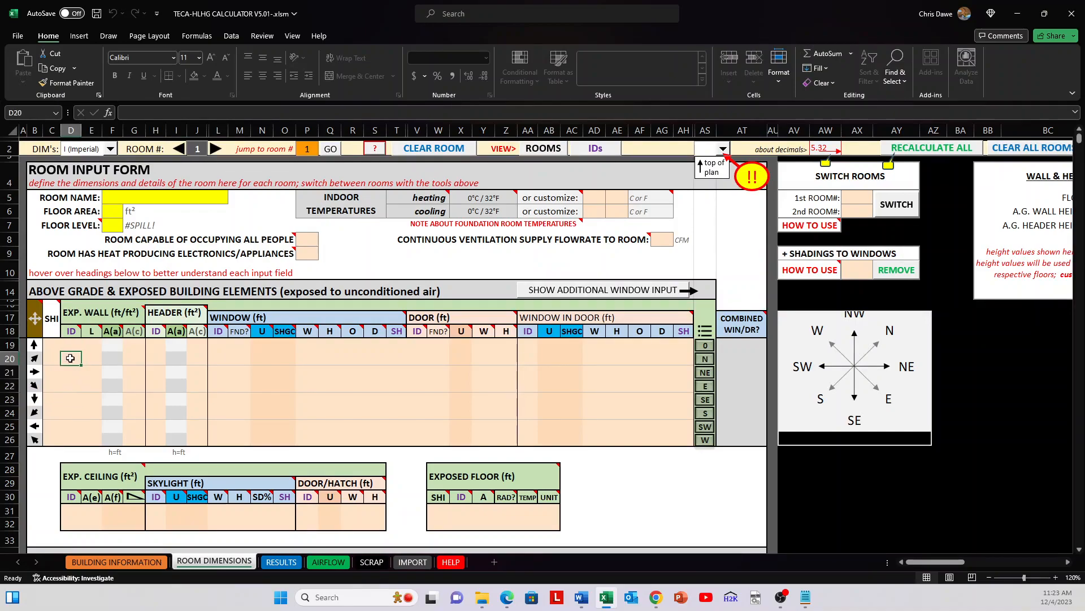
pyautogui.click(597, 149)
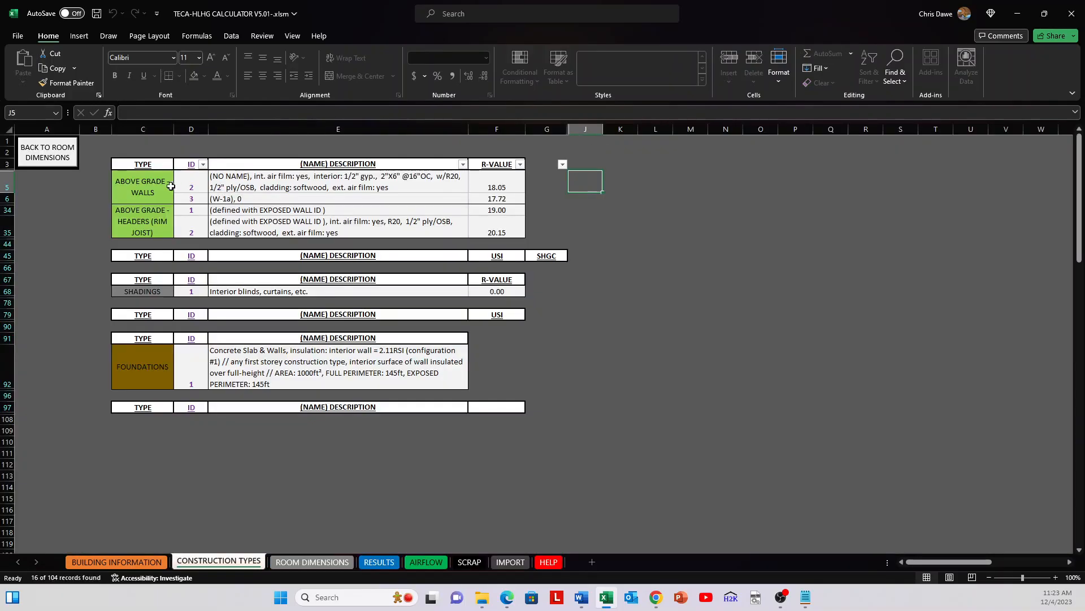
pyautogui.moveTo(191, 198); pyautogui.dragTo(246, 199)
pyautogui.click(245, 199)
pyautogui.click(480, 199)
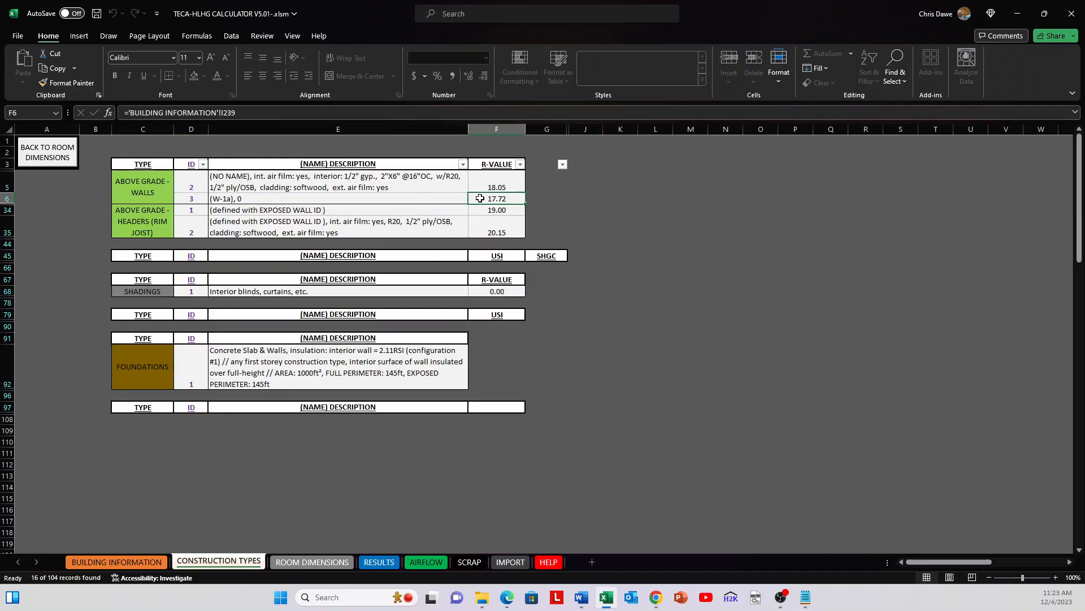
pyautogui.click(48, 161)
# Step: Enter 3 as the exposed wall ID in the first orientation row of room 1
pyautogui.click(71, 346)
pyautogui.write('3')
pyautogui.press('Return')
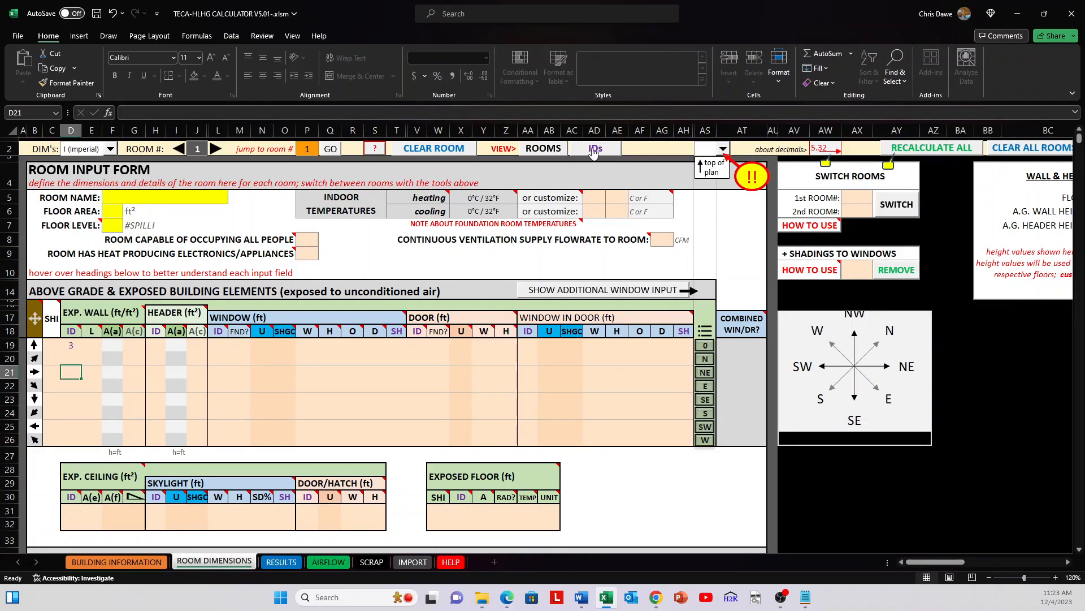
# Step: Set the top-of-plan orientation to N and confirm the change
pyautogui.click(708, 152)
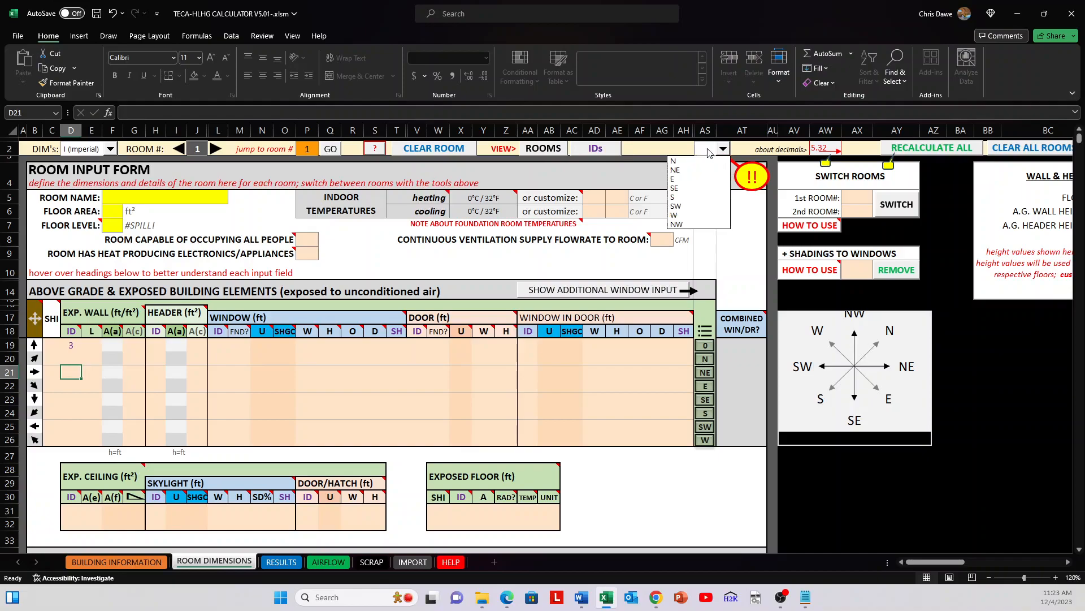
pyautogui.click(660, 146)
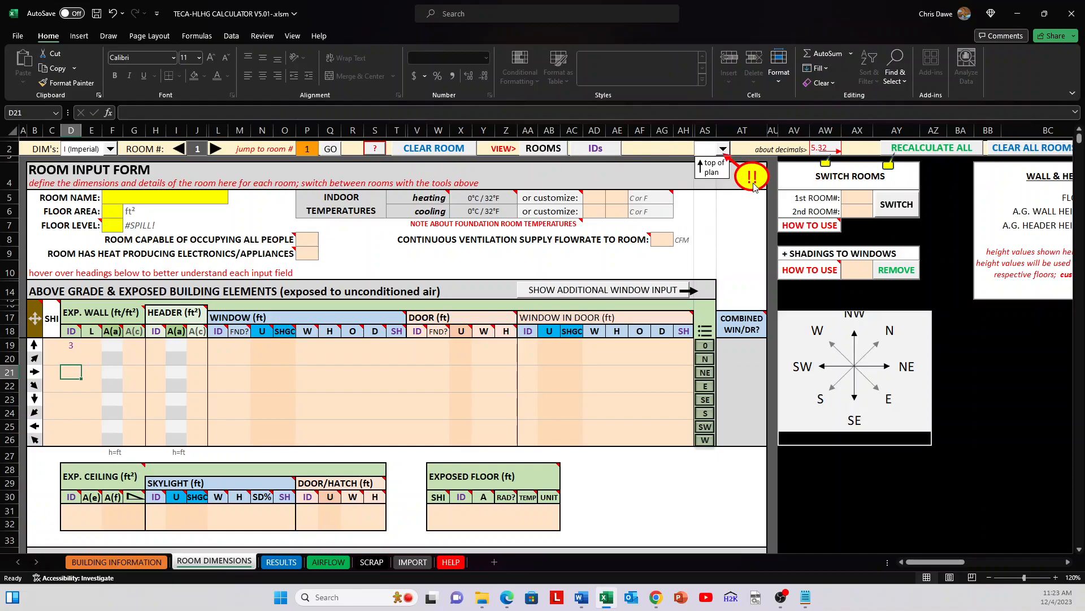
pyautogui.click(725, 151)
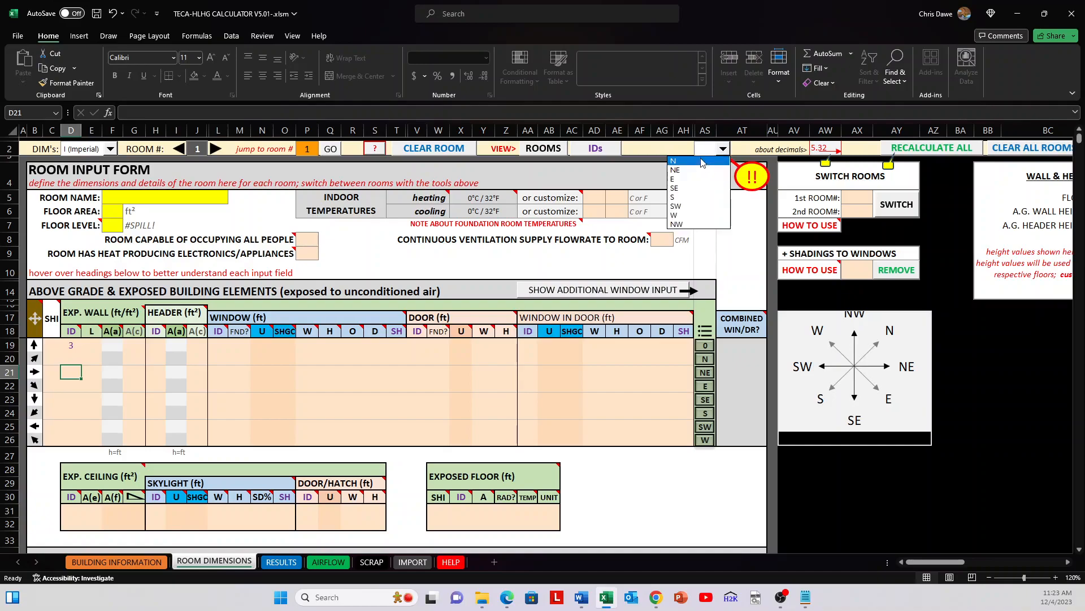
pyautogui.click(704, 158)
pyautogui.click(587, 334)
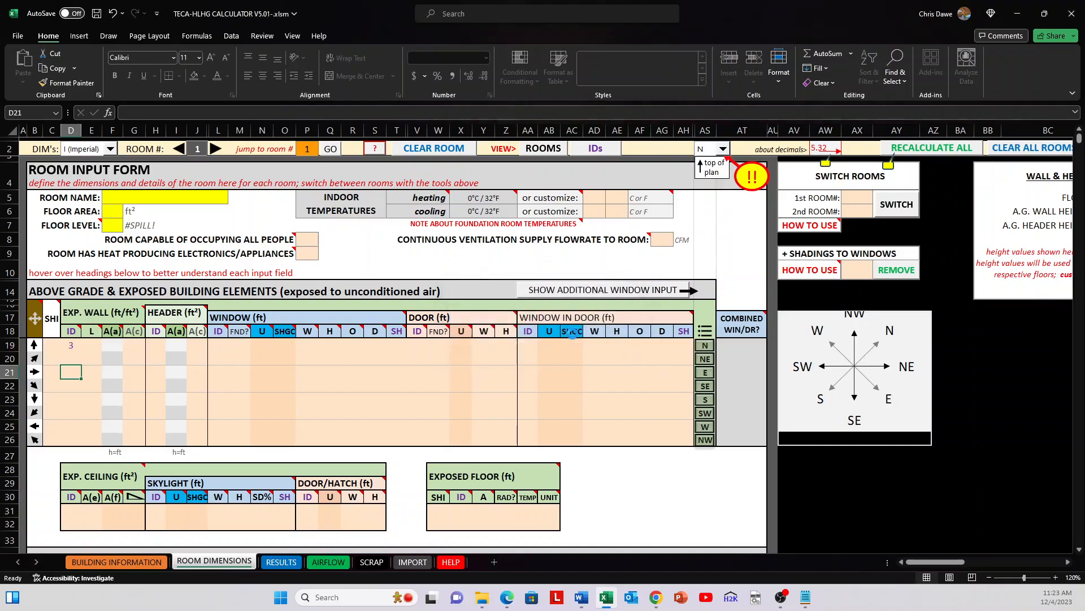
pyautogui.click(634, 338)
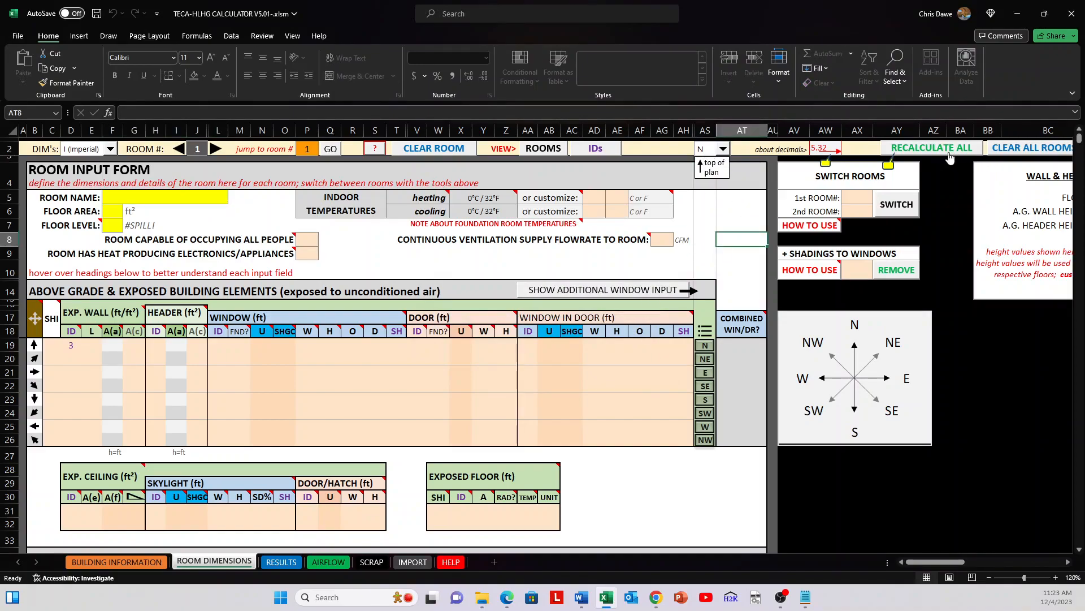
# Step: Read the notes on the room input form's fields, including the one for heat-producing electronics and appliances
pyautogui.click(746, 230)
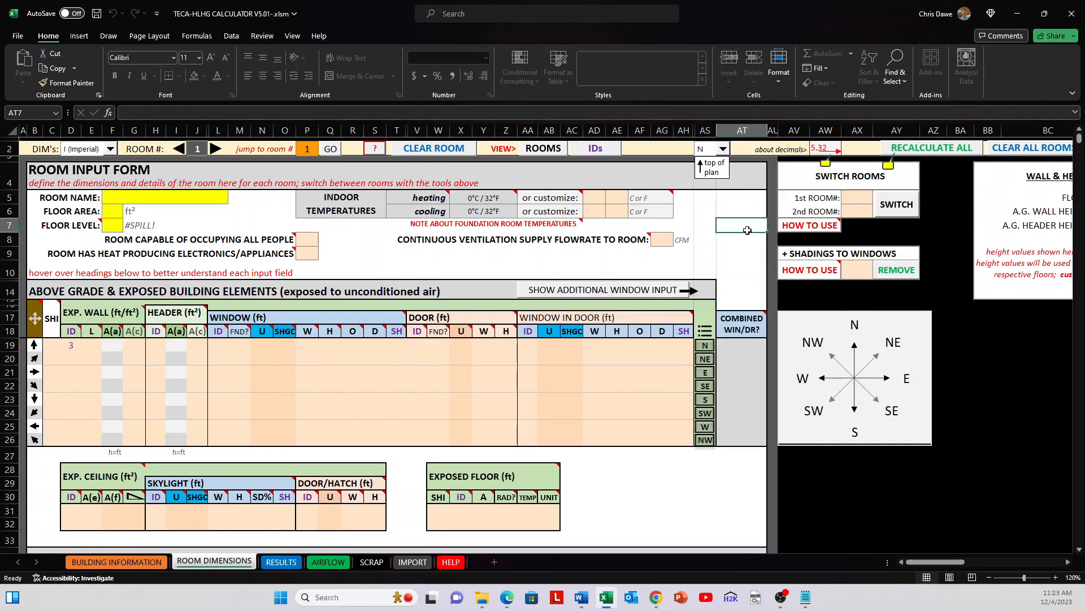
pyautogui.moveTo(478, 238)
pyautogui.moveTo(462, 197)
pyautogui.click(421, 270)
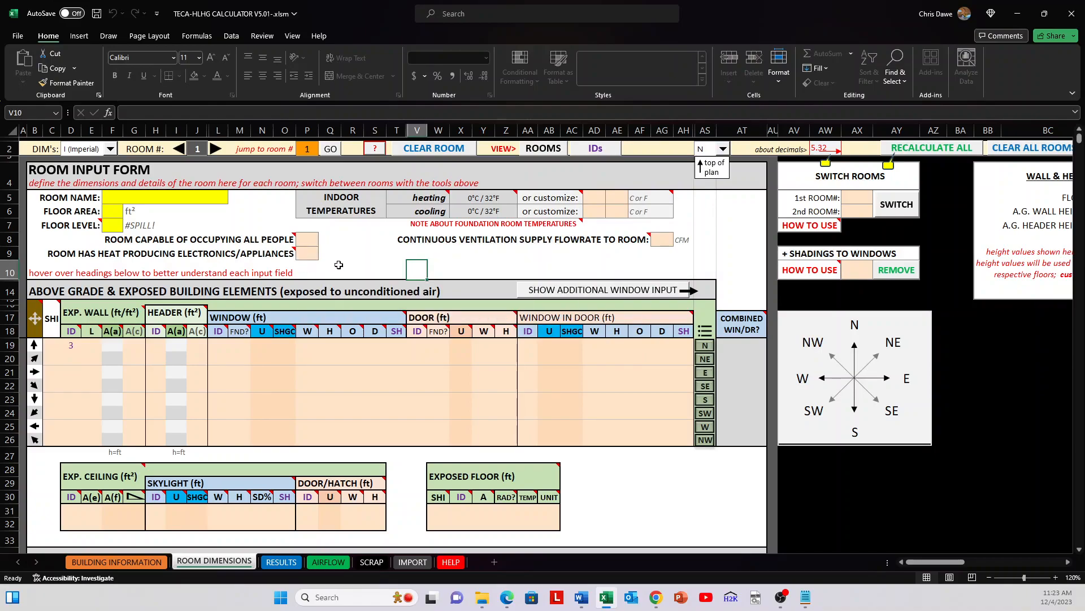
pyautogui.moveTo(281, 249)
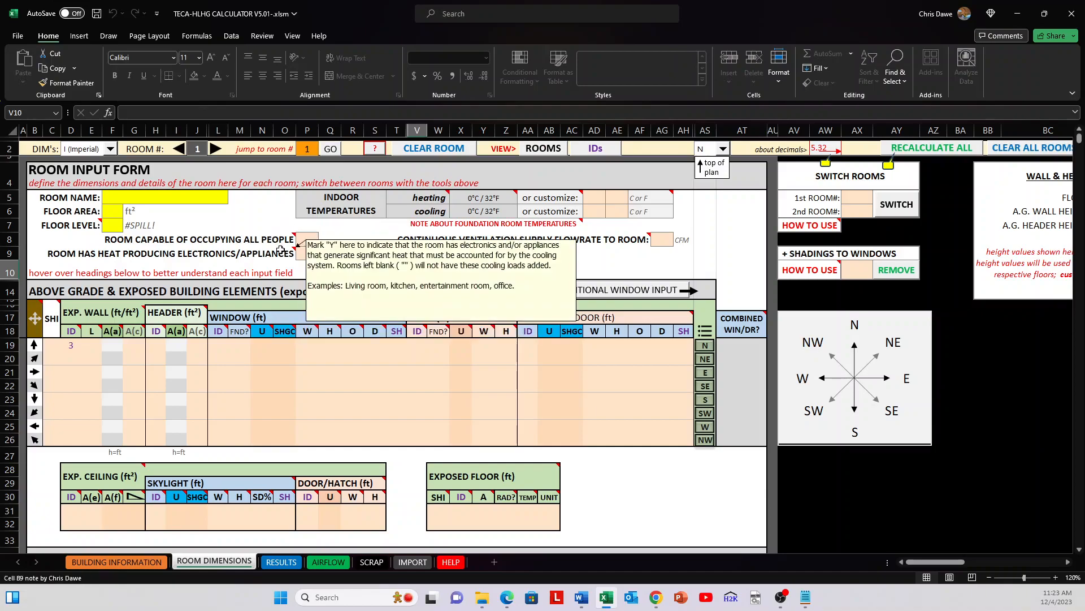
# Step: Examine the above grade and exposed building elements section, including its exposed ceiling and exposed floor tables
pyautogui.scroll(-1, 82, 291)
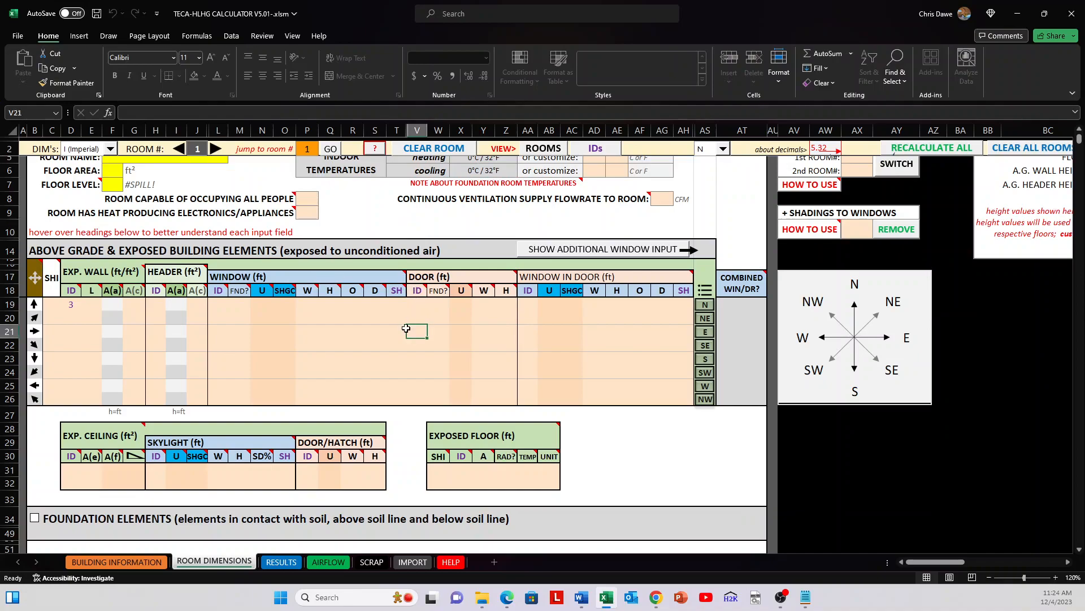
pyautogui.click(33, 250)
pyautogui.moveTo(33, 250); pyautogui.dragTo(670, 403)
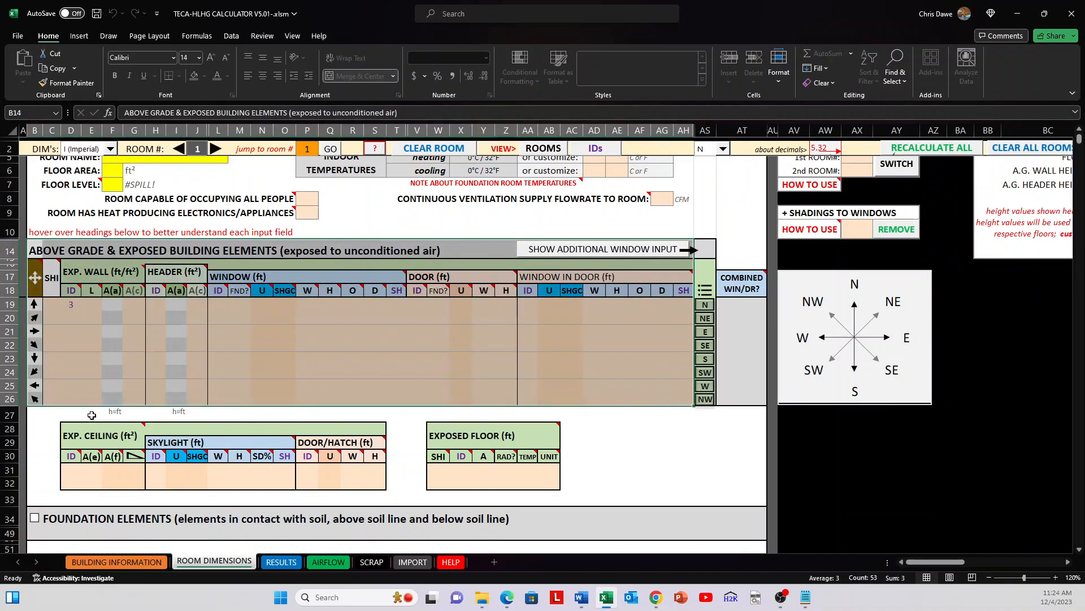
pyautogui.moveTo(64, 425); pyautogui.dragTo(511, 482)
pyautogui.click(639, 471)
pyautogui.click(134, 371)
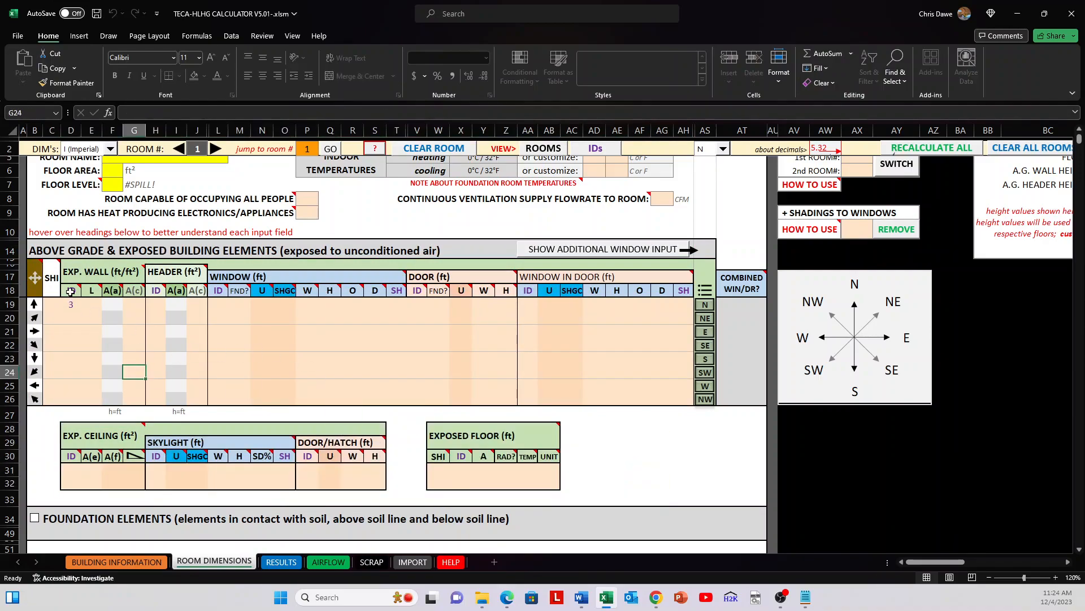
# Step: Read the exposed wall ID and length notes, and clear the wall ID from the first orientation row
pyautogui.moveTo(73, 305); pyautogui.dragTo(75, 398)
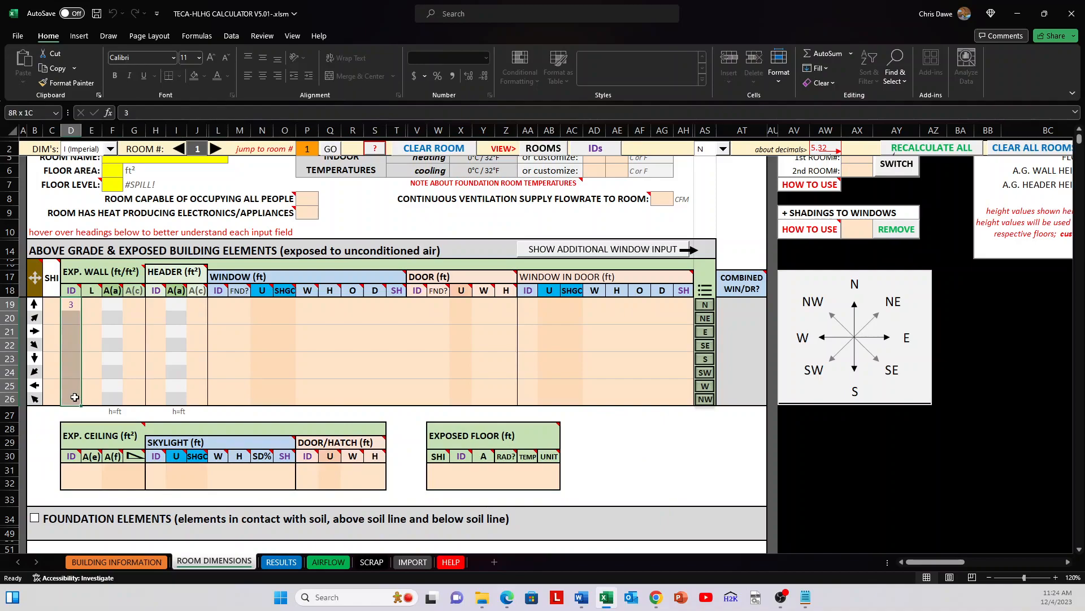
pyautogui.moveTo(68, 289)
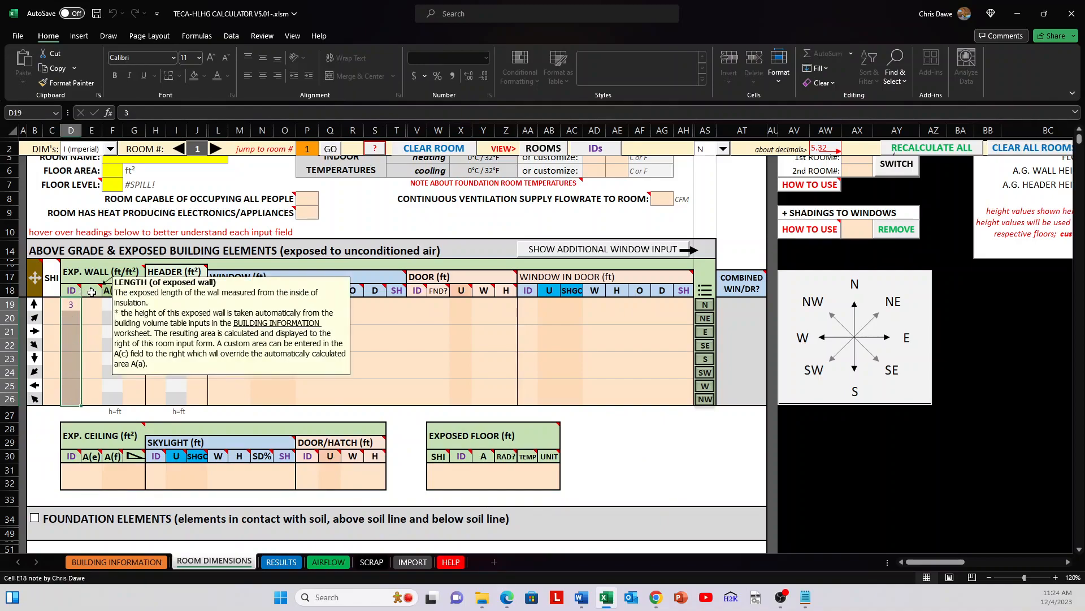
pyautogui.click(71, 306)
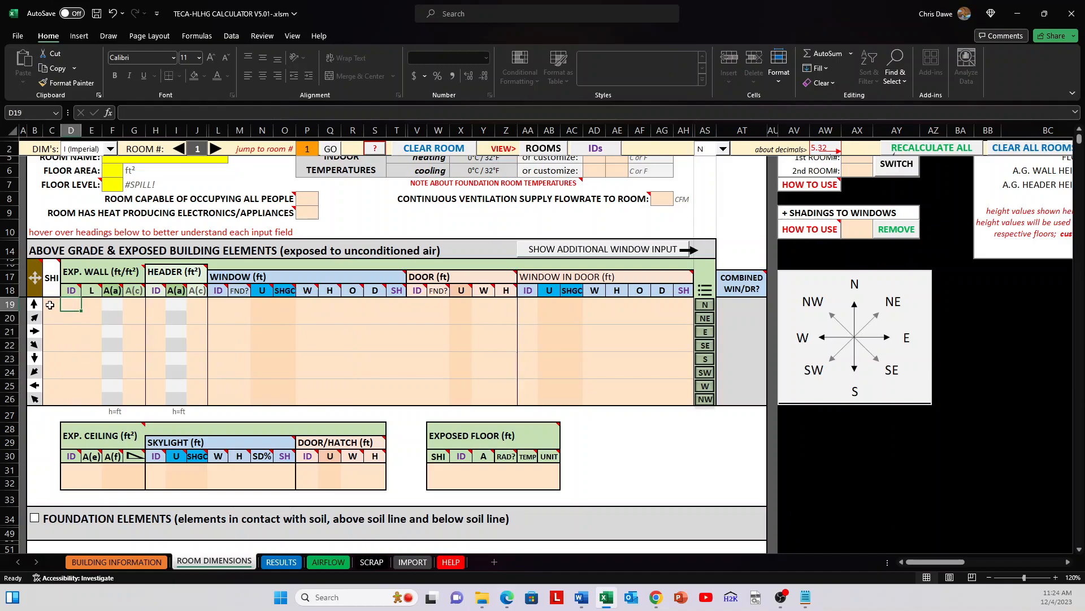
# Step: Examine the plan direction arrows and the SHI cells of the first four orientation rows
pyautogui.click(53, 306)
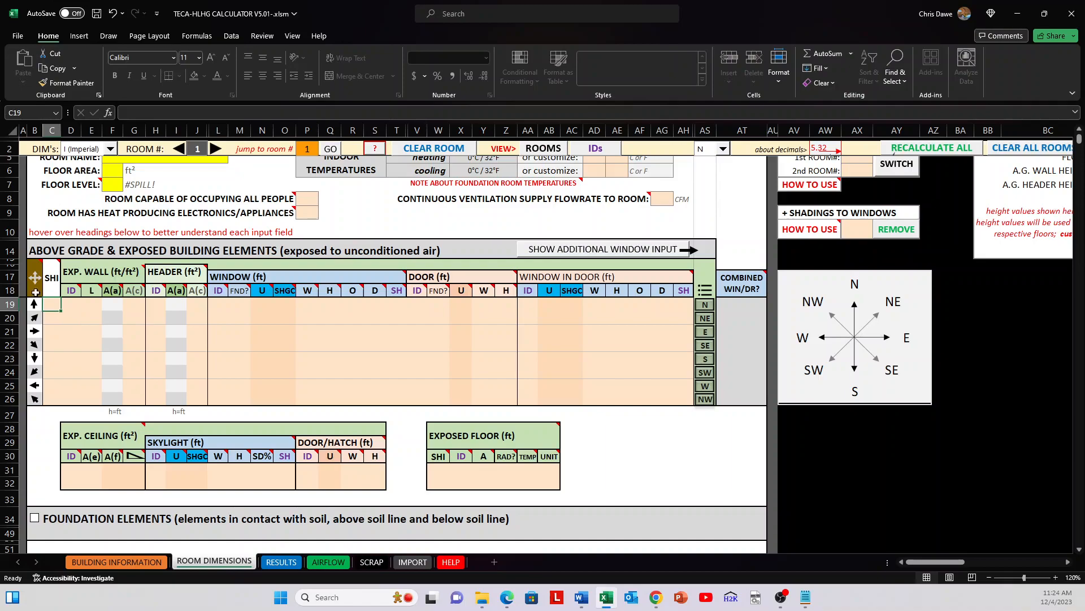
pyautogui.moveTo(35, 276)
pyautogui.moveTo(9, 304); pyautogui.dragTo(9, 332)
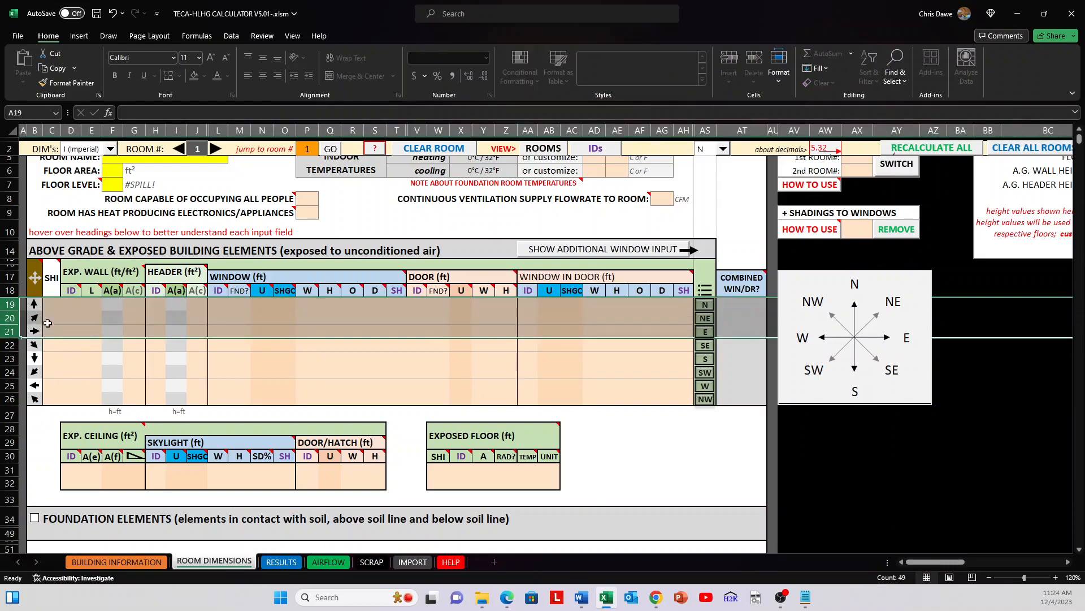
pyautogui.click(53, 304)
pyautogui.click(51, 317)
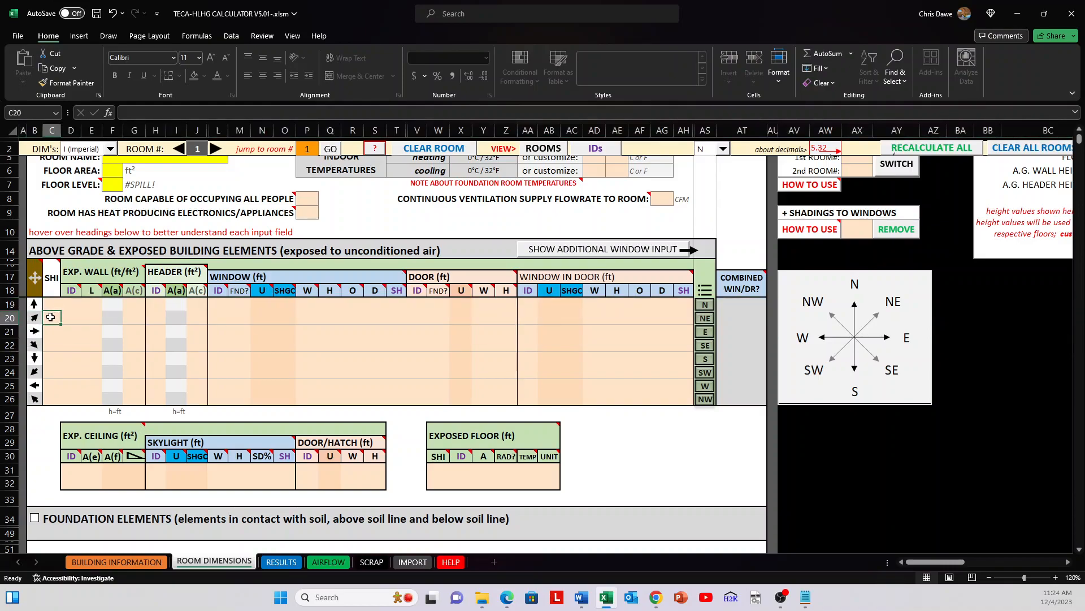
pyautogui.click(50, 328)
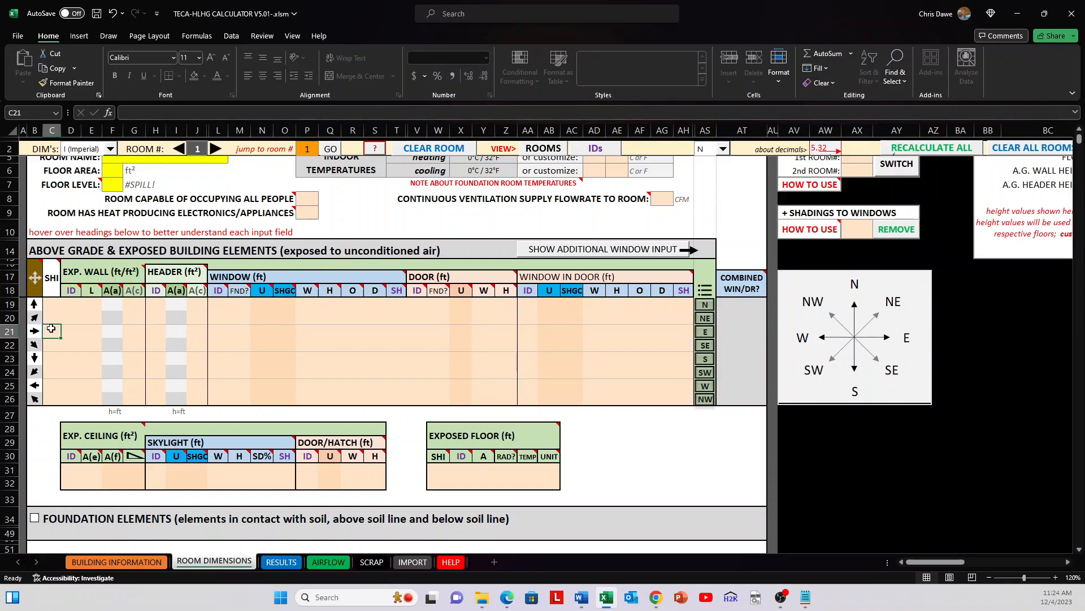
pyautogui.click(56, 343)
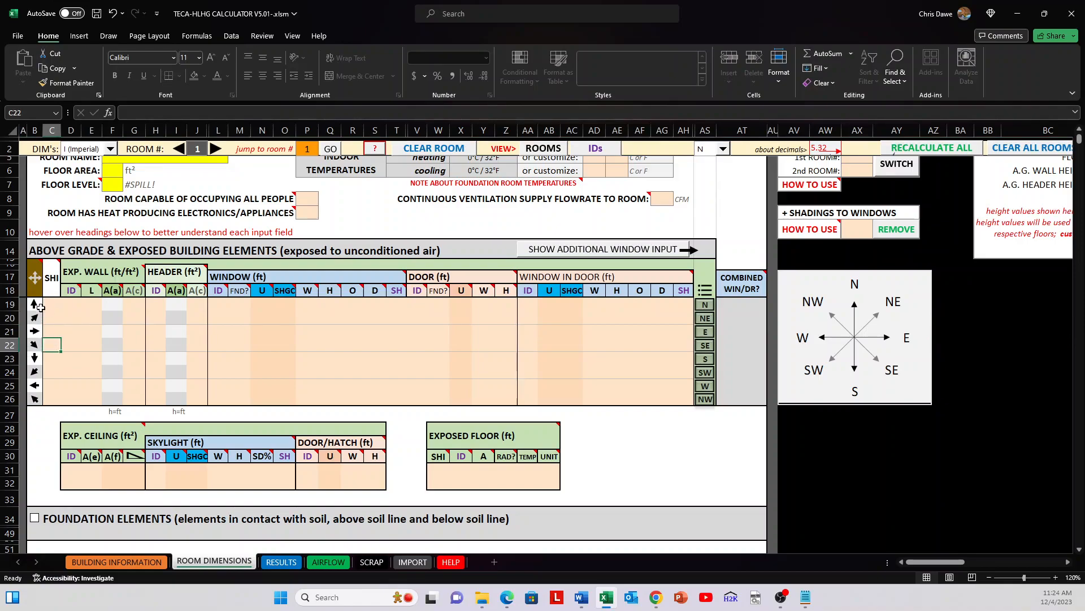
# Step: Check the top-of-plan orientation options and highlight the input row for north-facing elements
pyautogui.click(713, 152)
pyautogui.click(713, 152)
pyautogui.click(729, 186)
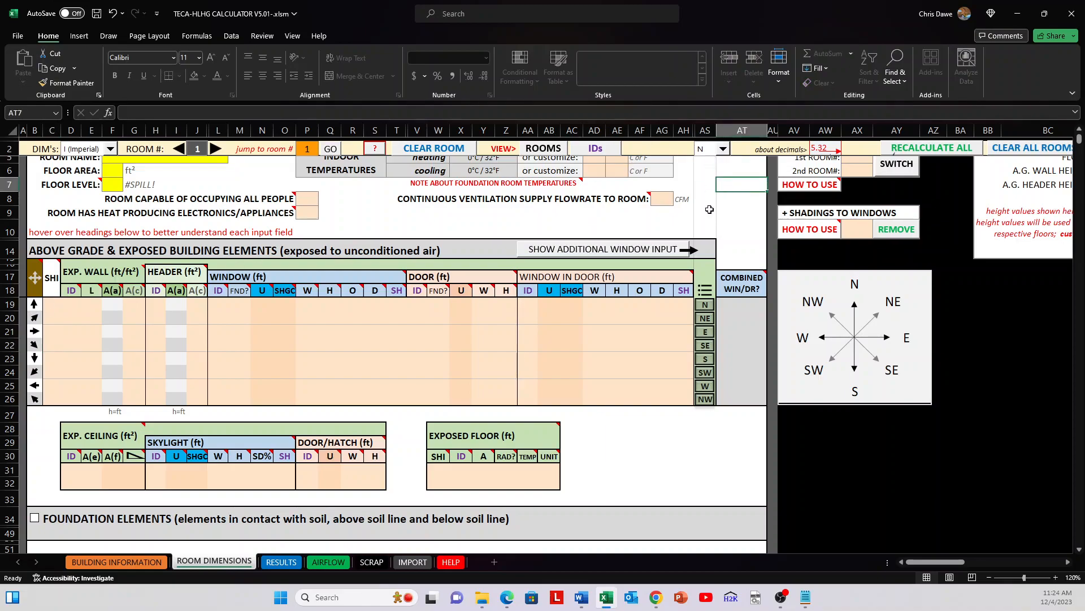
pyautogui.moveTo(683, 303); pyautogui.dragTo(46, 303)
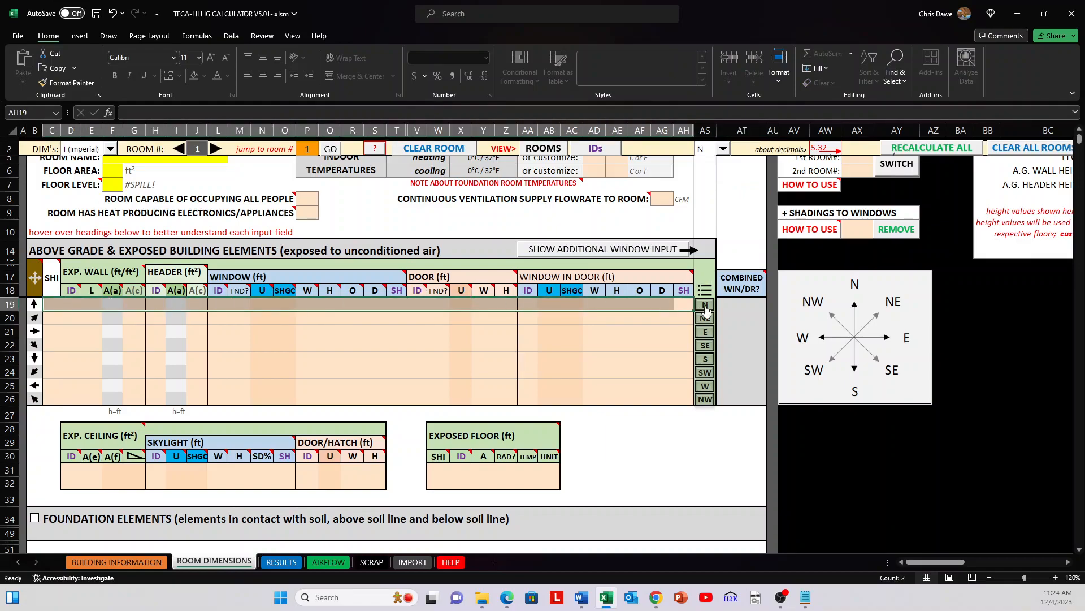
# Step: Set the top-of-plan orientation to E, confirm the change, and highlight the first orientation row's inputs
pyautogui.click(723, 149)
pyautogui.click(702, 179)
pyautogui.click(569, 335)
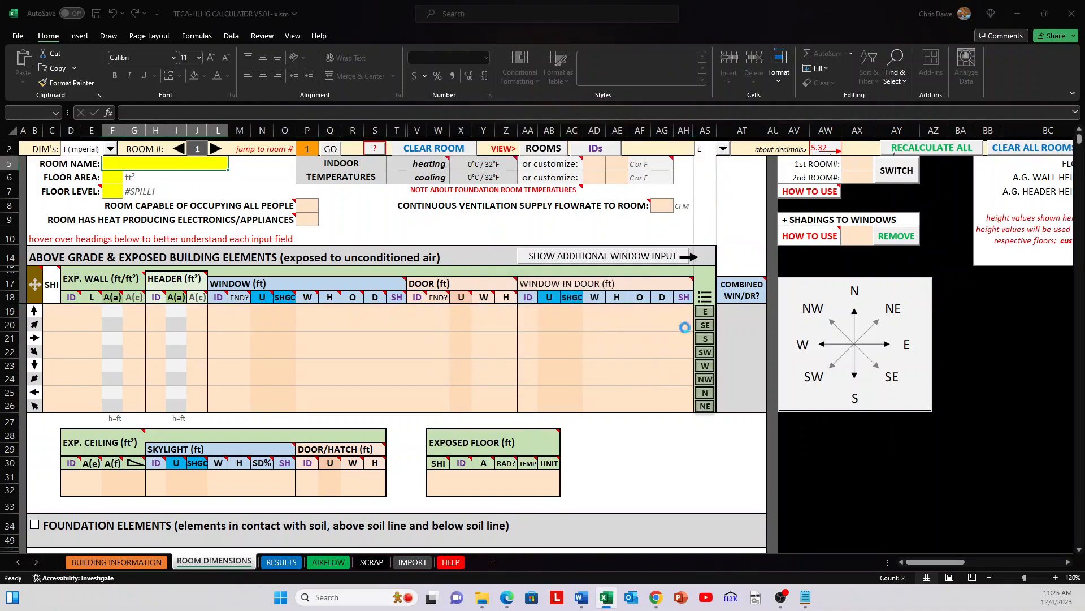
pyautogui.click(629, 337)
pyautogui.moveTo(691, 313); pyautogui.dragTo(73, 311)
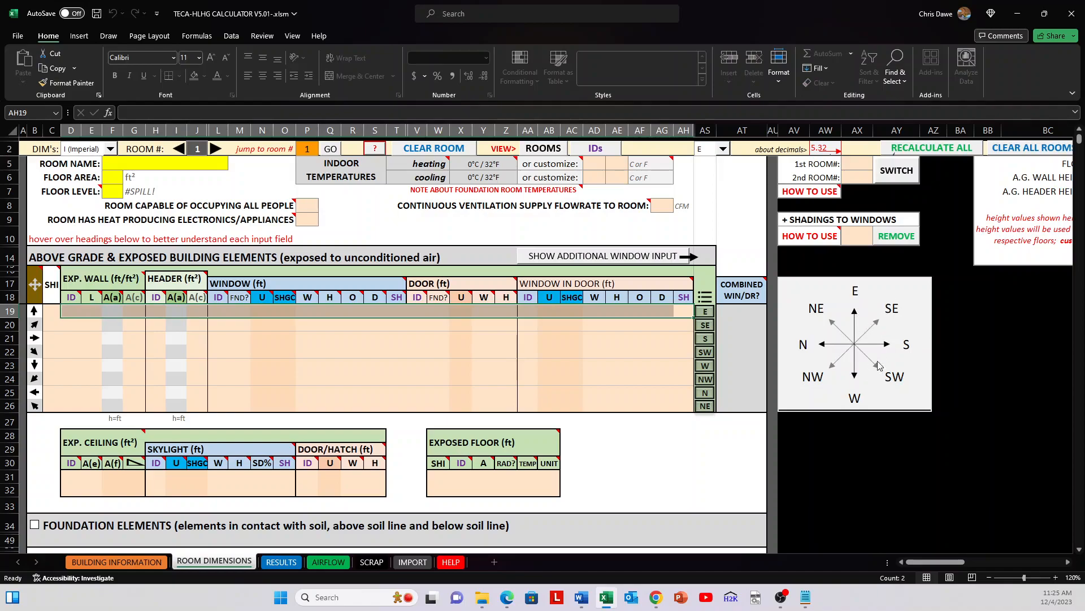
# Step: Enter wall ID 1 with a length of 10 ft for the exposed wall in the first orientation row
pyautogui.click(677, 365)
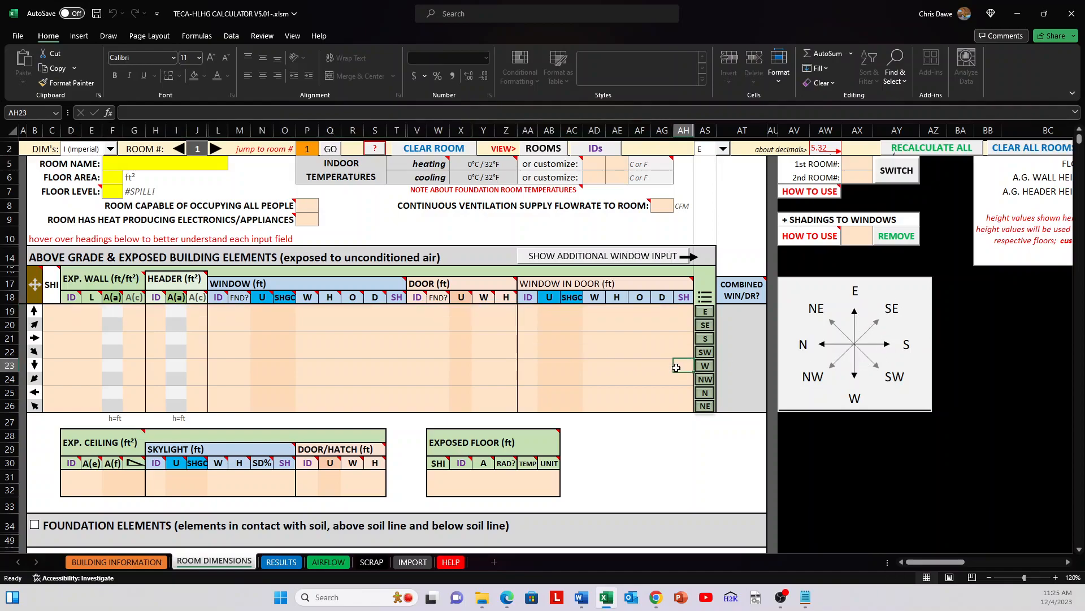
pyautogui.scroll(-1, 558, 375)
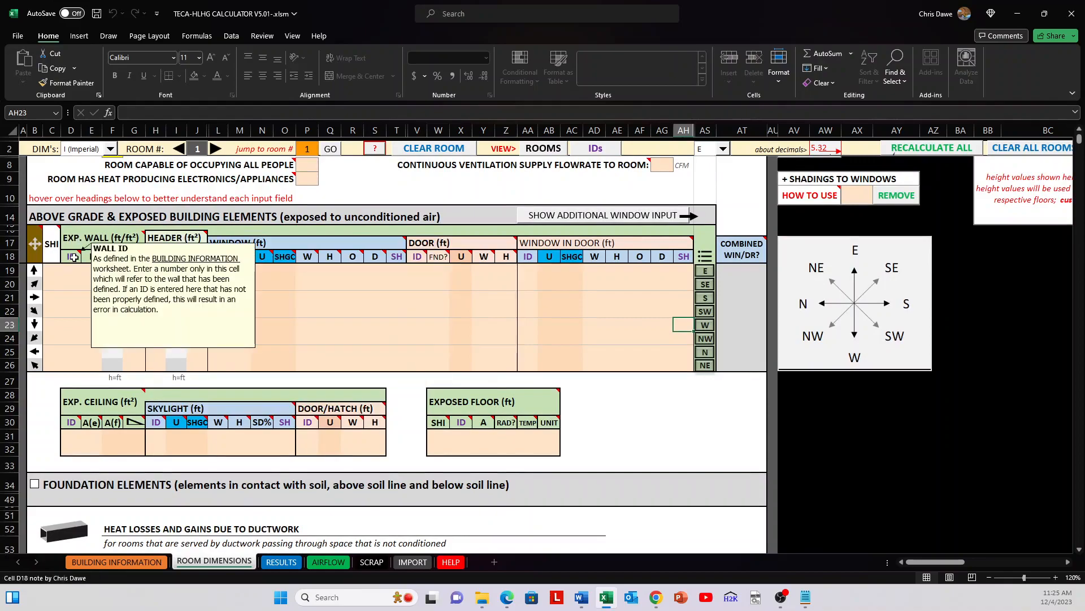
pyautogui.moveTo(146, 236)
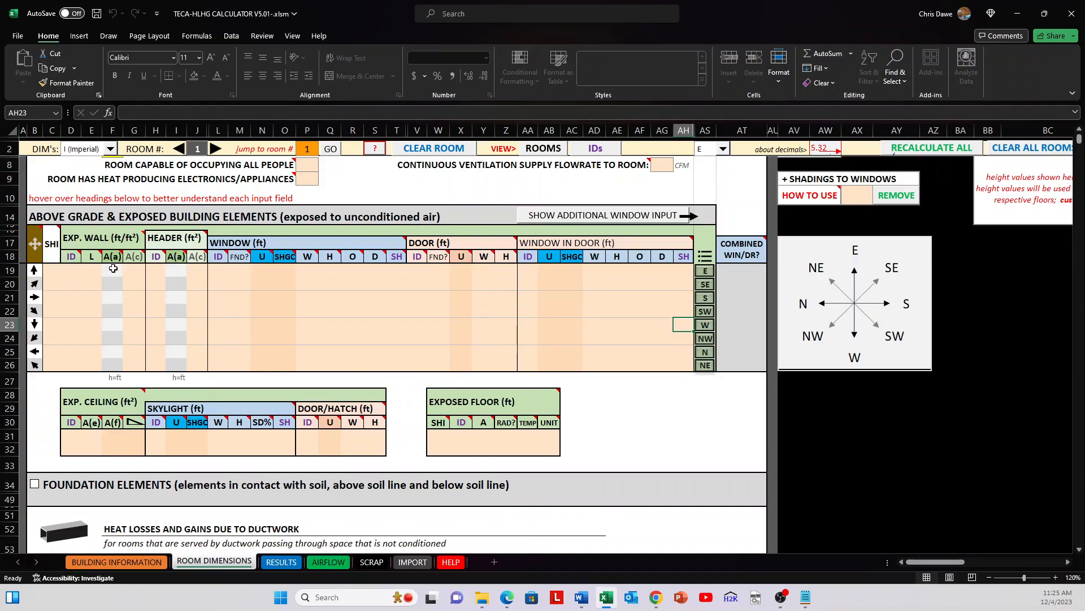
pyautogui.click(72, 269)
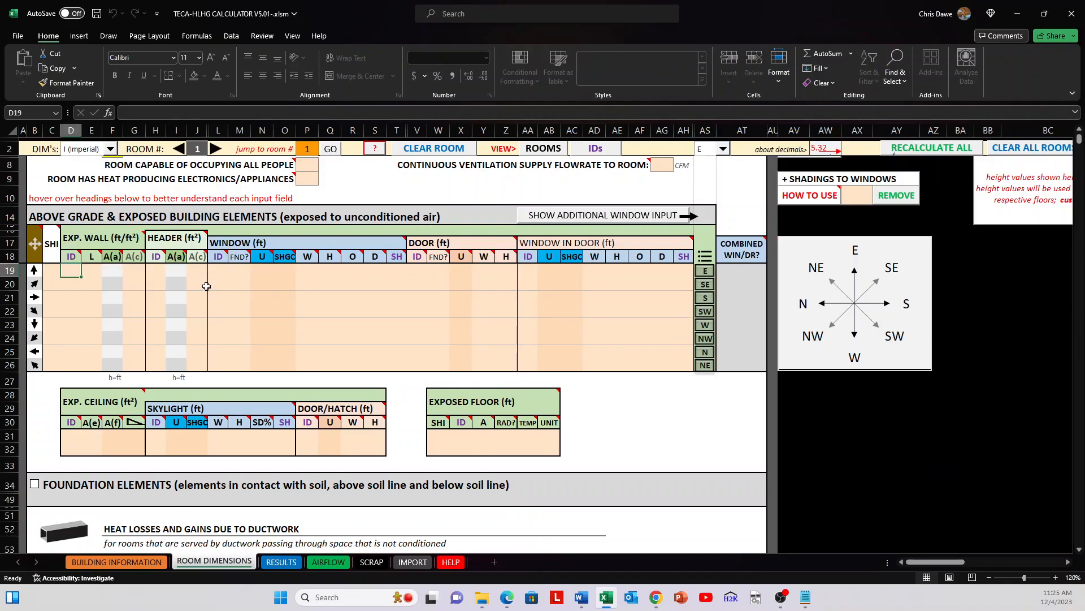
pyautogui.write('1')
pyautogui.press('Tab')
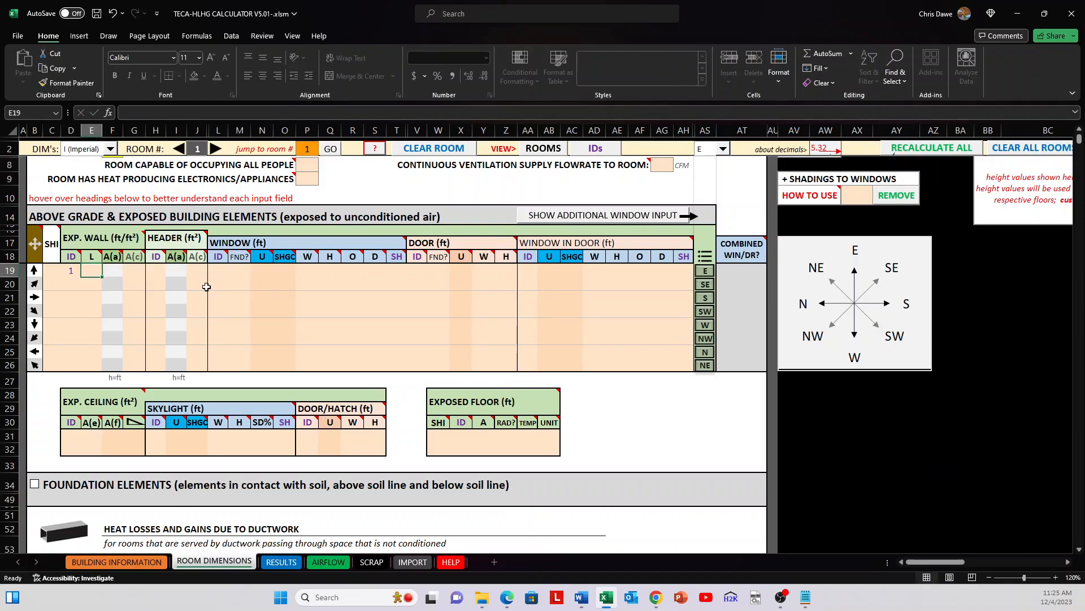
pyautogui.write('1')
pyautogui.press('Tab')
pyautogui.press('Tab')
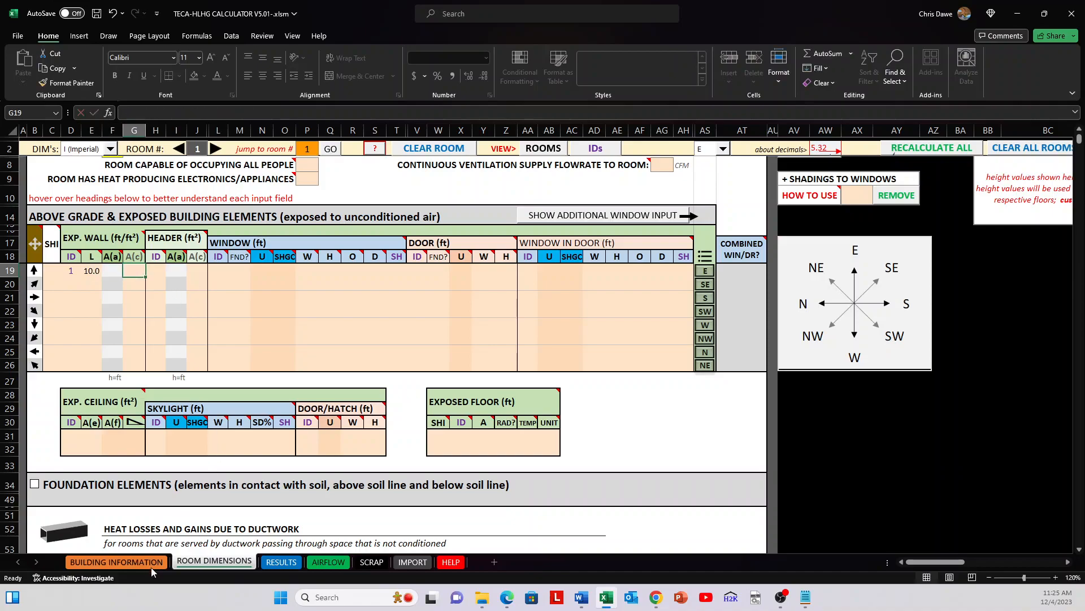
# Step: Go to the Building Information sheet and enter a floor area of 1000 ft² for both the basement and AG Floor 1
pyautogui.scroll(1, 164, 249)
pyautogui.scroll(1, 169, 244)
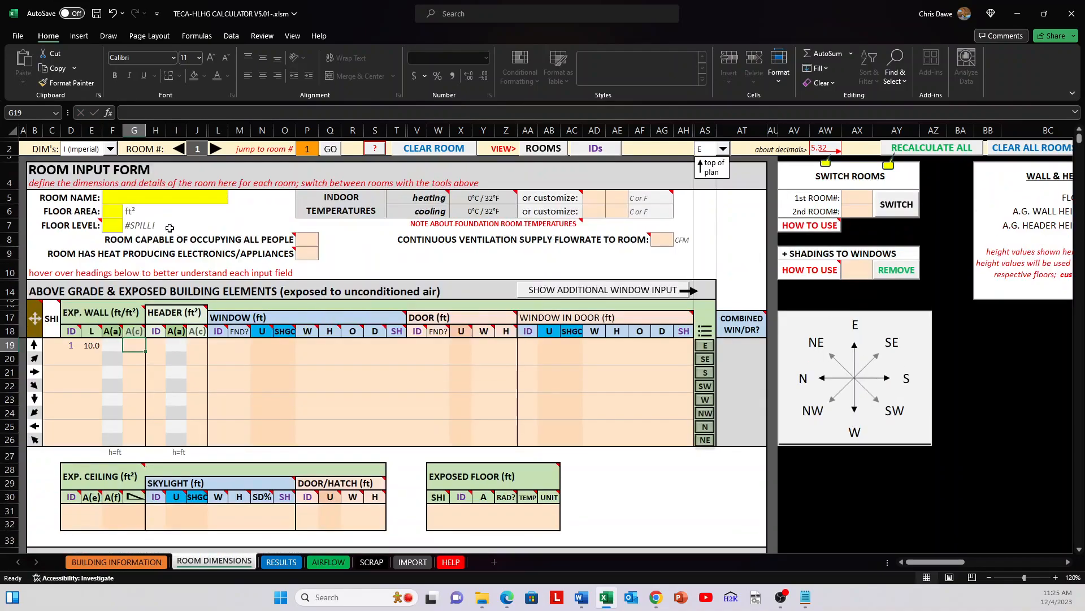
pyautogui.click(145, 562)
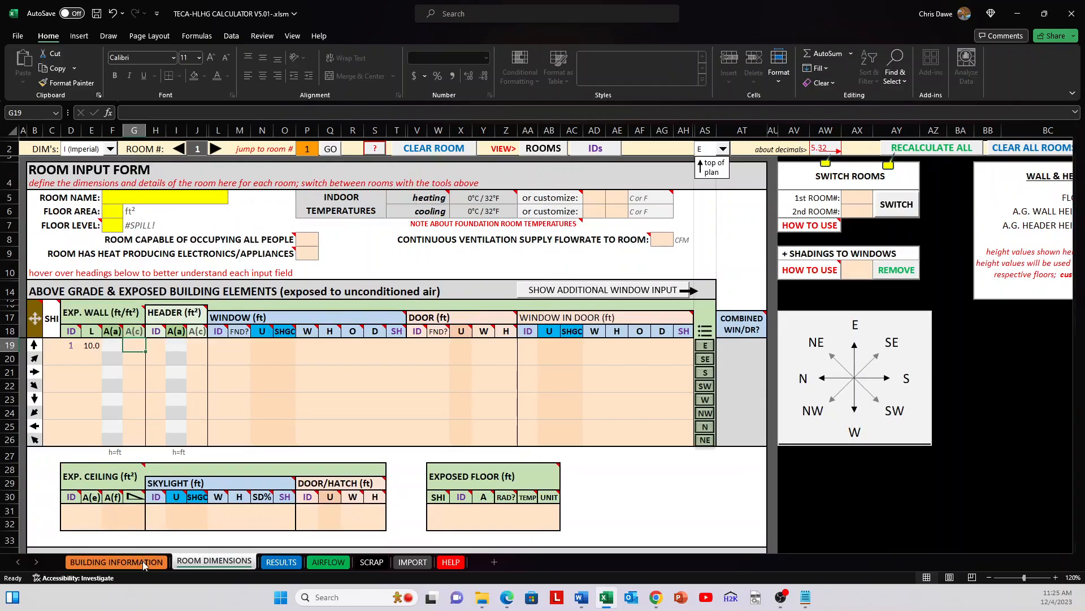
pyautogui.scroll(15, 259, 377)
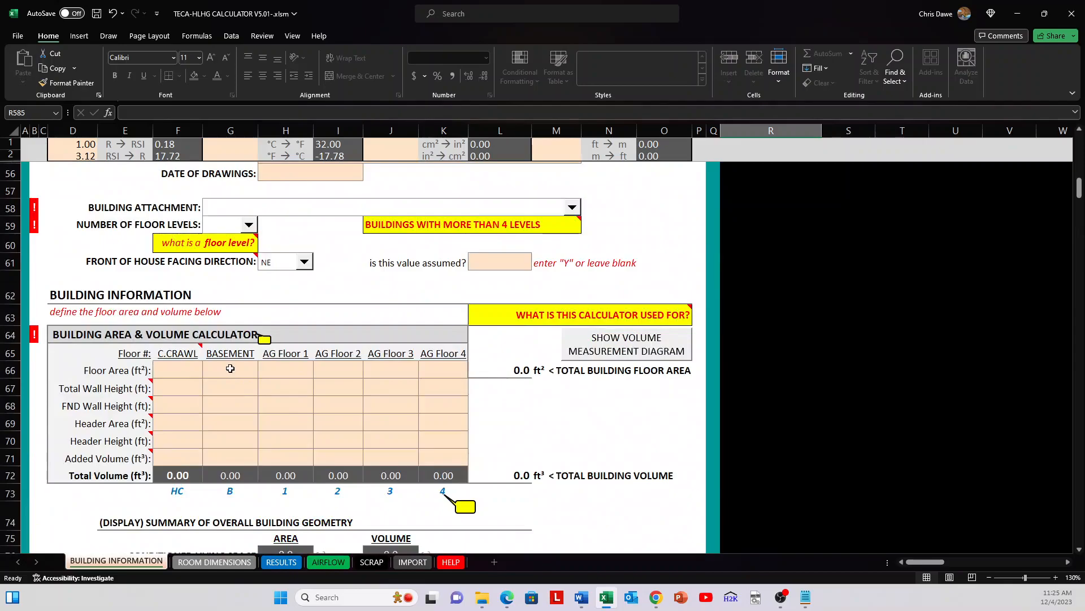
pyautogui.click(230, 369)
pyautogui.write('1000')
pyautogui.press('Tab')
pyautogui.write('1000')
pyautogui.press('Return')
# Step: Set the basement's total wall height to 8 ft and its foundation wall height to 4 ft
pyautogui.write('4')
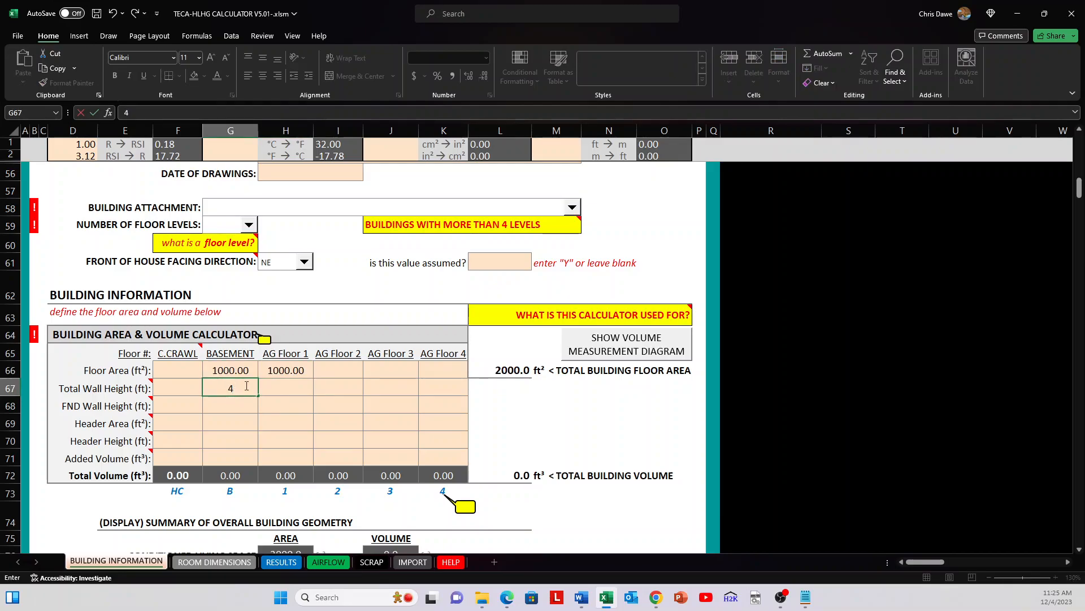
pyautogui.press('Return')
pyautogui.write('4')
pyautogui.press('Return')
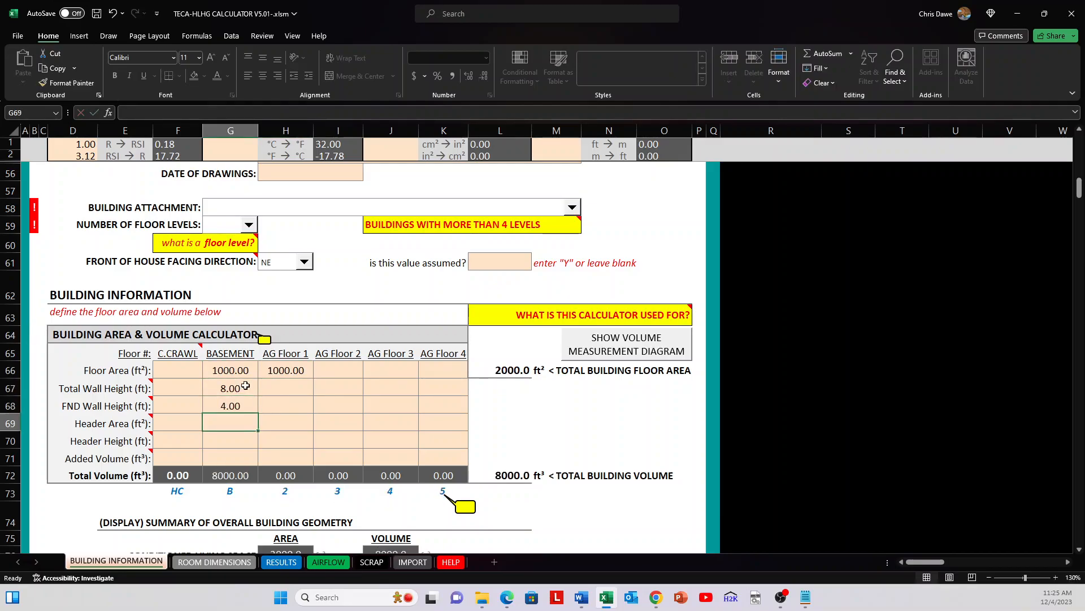
pyautogui.click(235, 372)
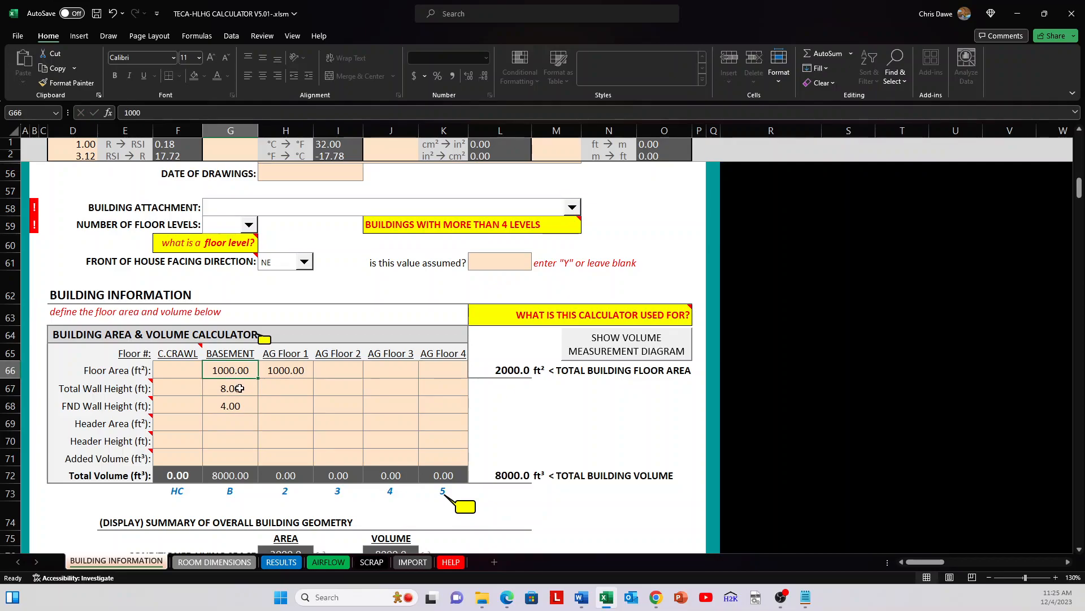
pyautogui.click(240, 388)
pyautogui.click(243, 409)
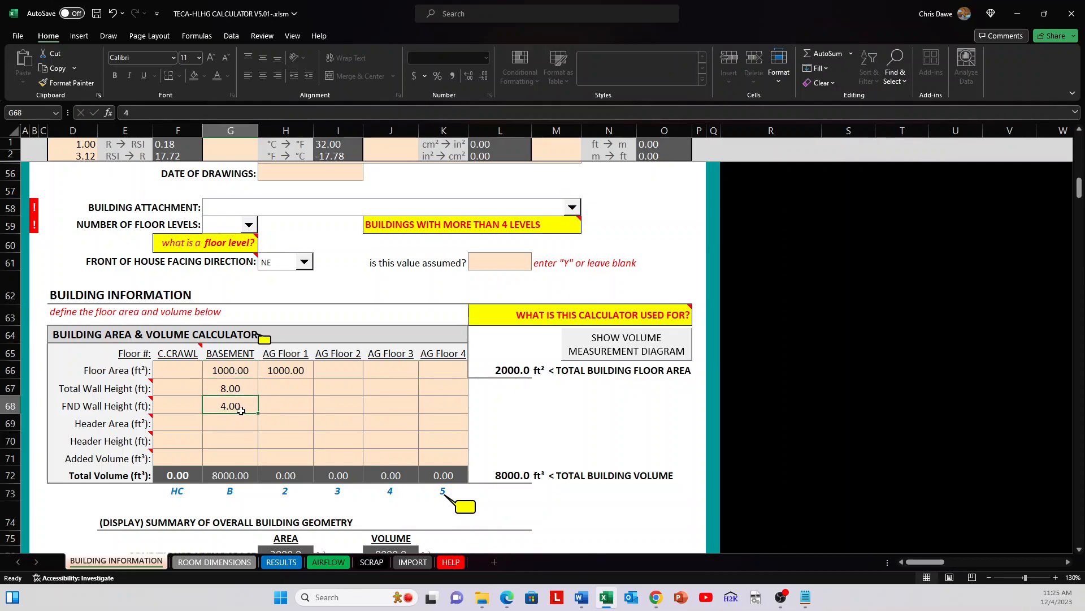
# Step: Set the total wall height of AG Floor 1 to 9 ft
pyautogui.click(281, 385)
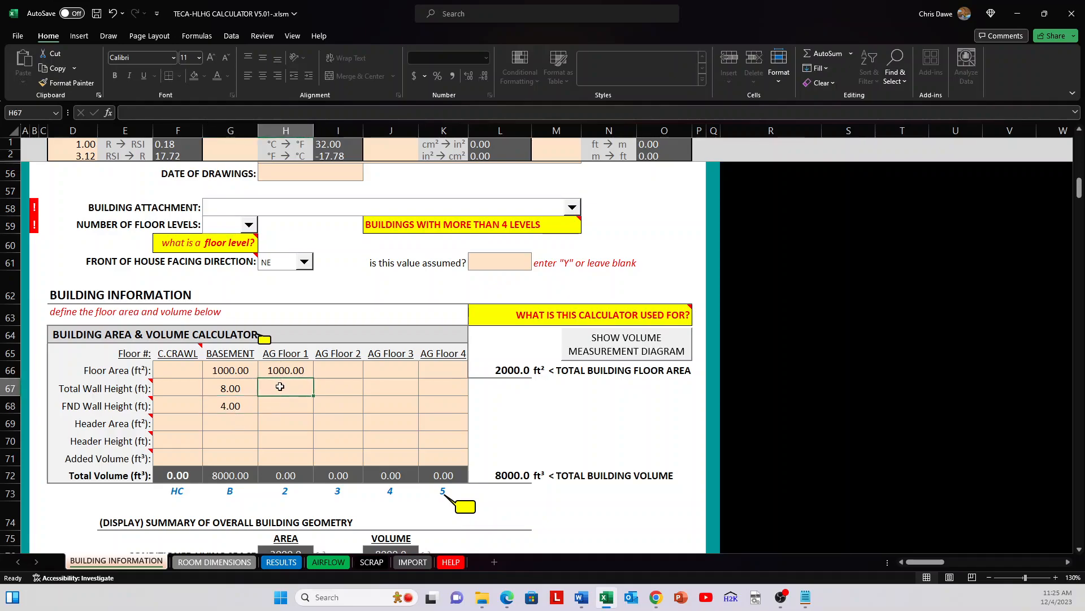
pyautogui.write('9')
pyautogui.press('Return')
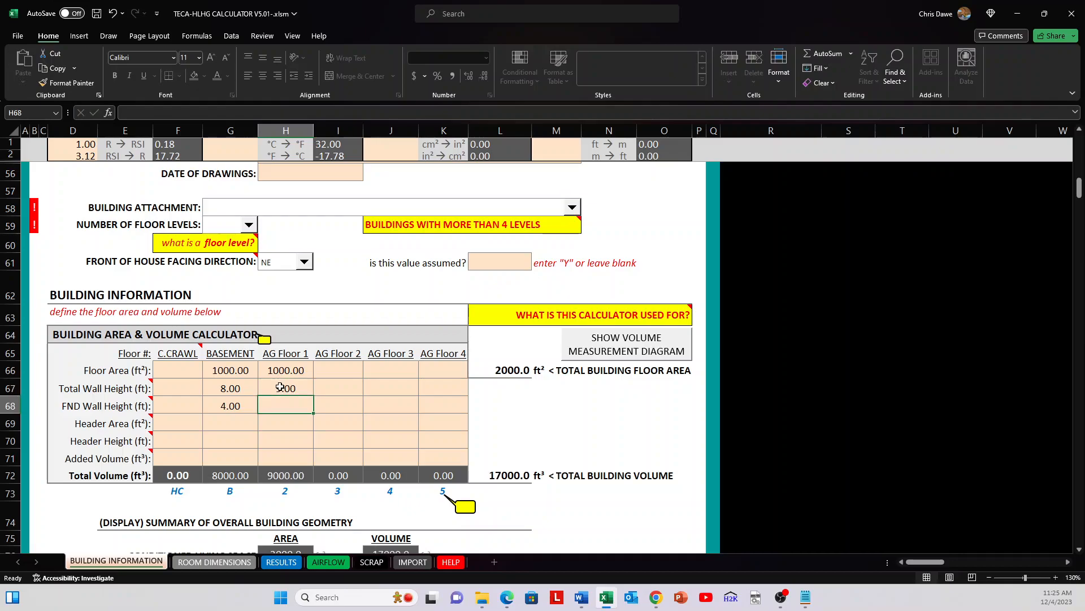
pyautogui.click(233, 420)
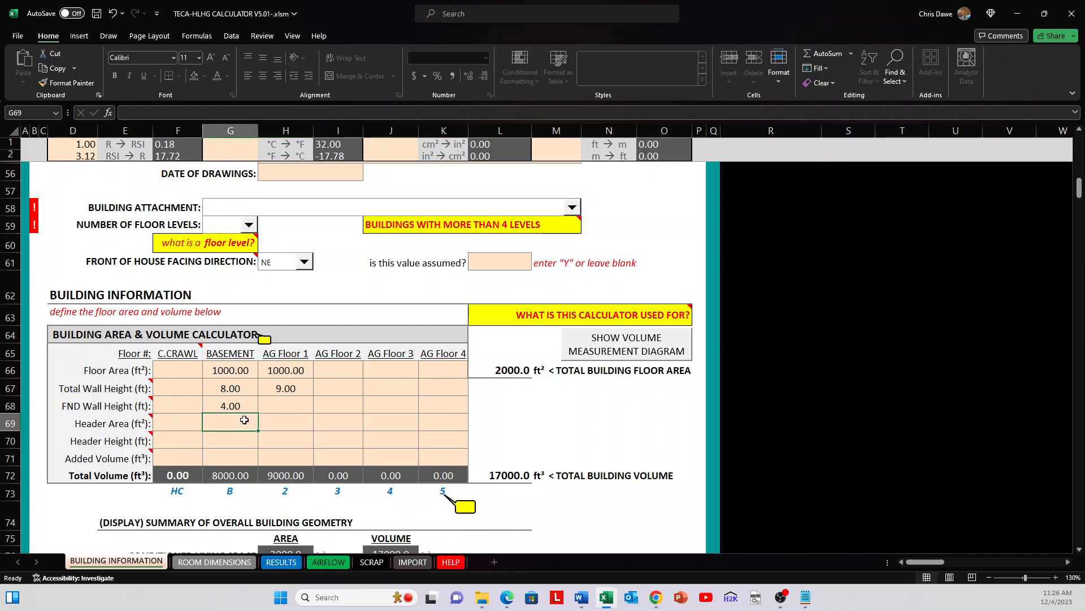
pyautogui.click(286, 421)
pyautogui.write('1000')
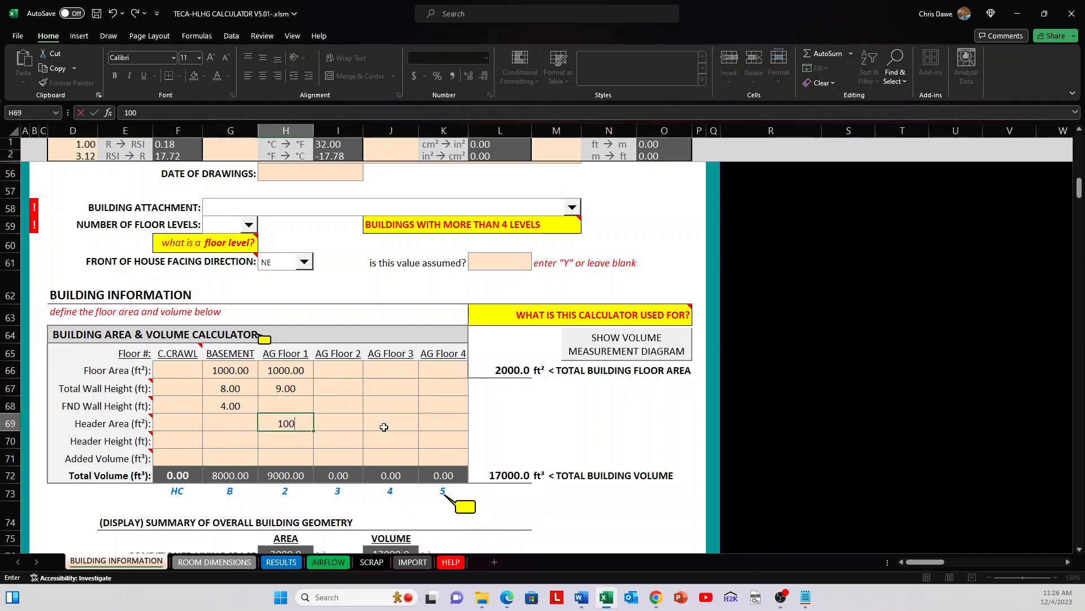
pyautogui.press('Return')
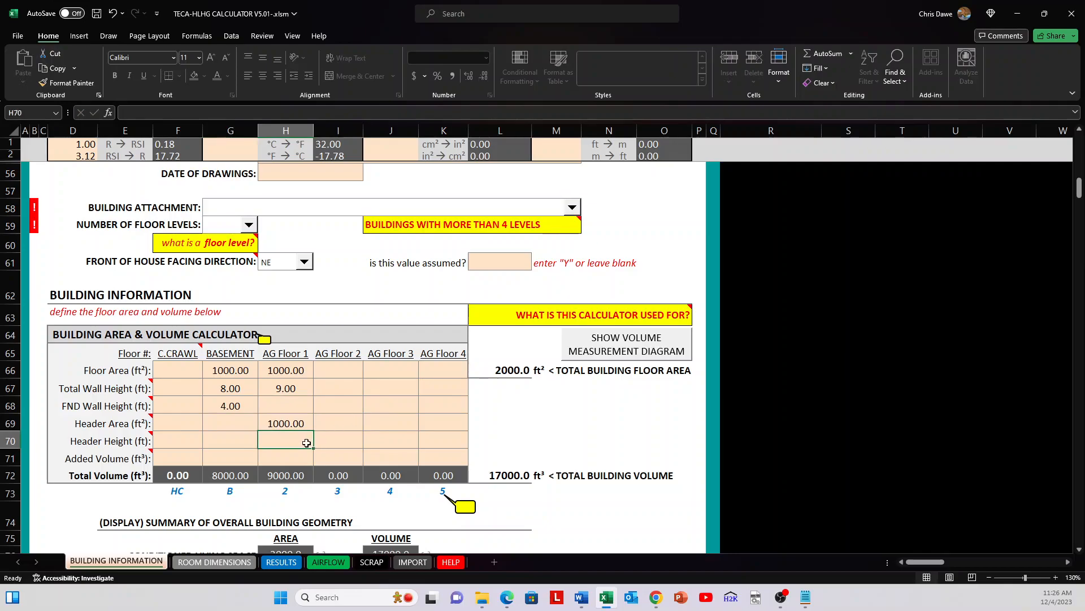
pyautogui.click(283, 421)
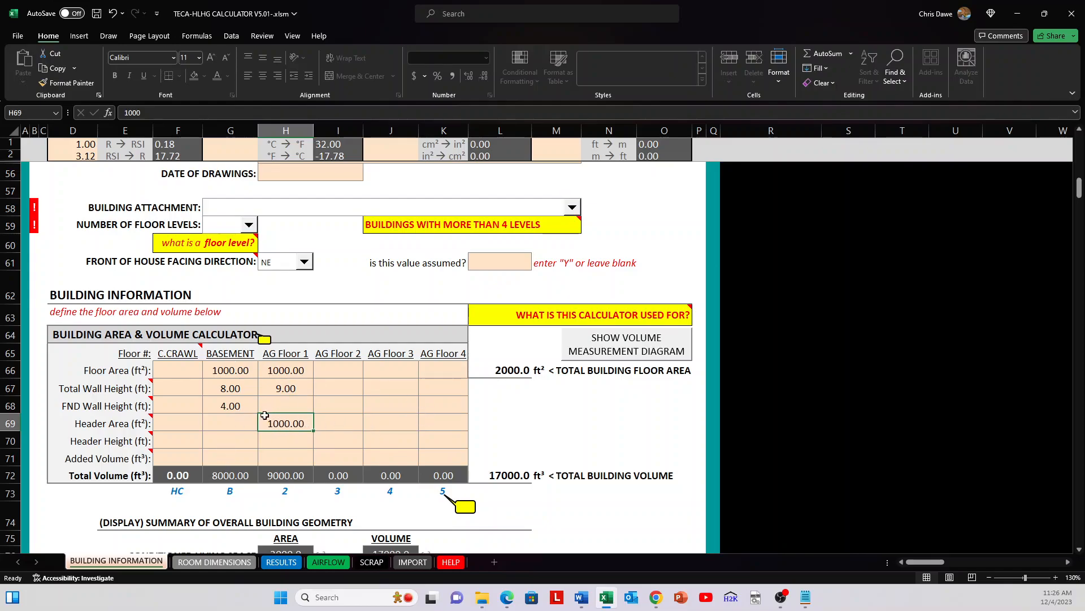
pyautogui.press('Delete')
# Step: Set the basement's header area to 1000 ft² and its header height to 1 ft
pyautogui.press('Left')
pyautogui.write('1000')
pyautogui.press('Return')
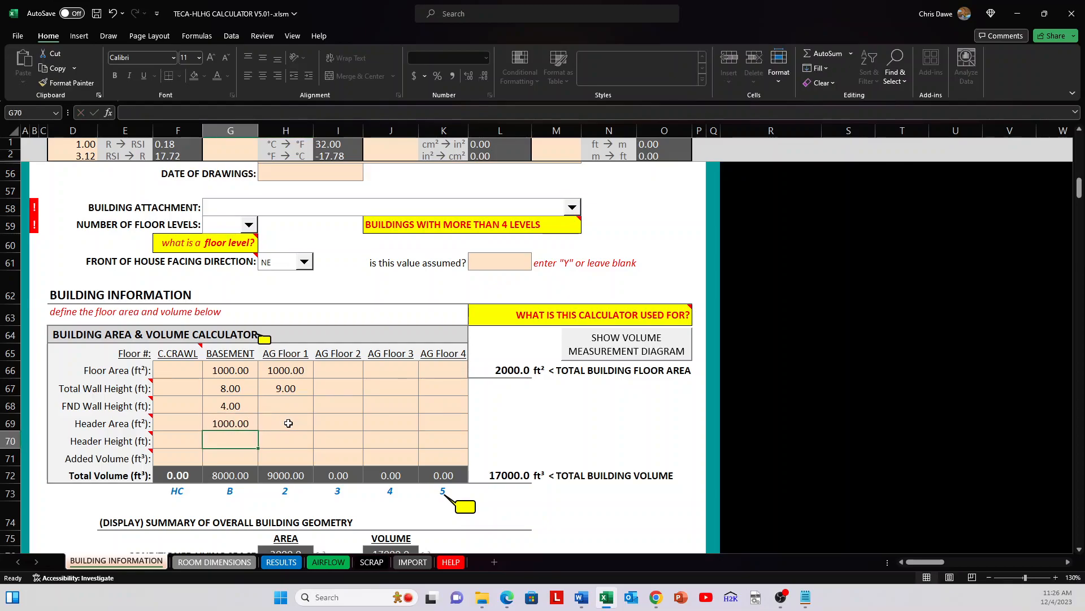
pyautogui.click(229, 419)
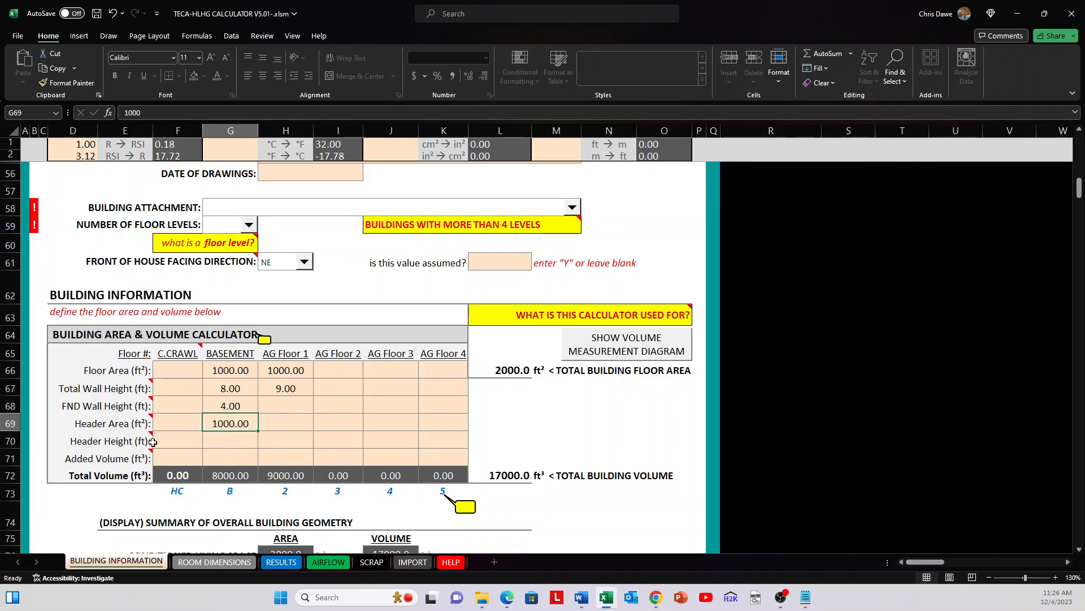
pyautogui.click(221, 437)
pyautogui.write('1')
pyautogui.hotkey('ctrl', 'Return')
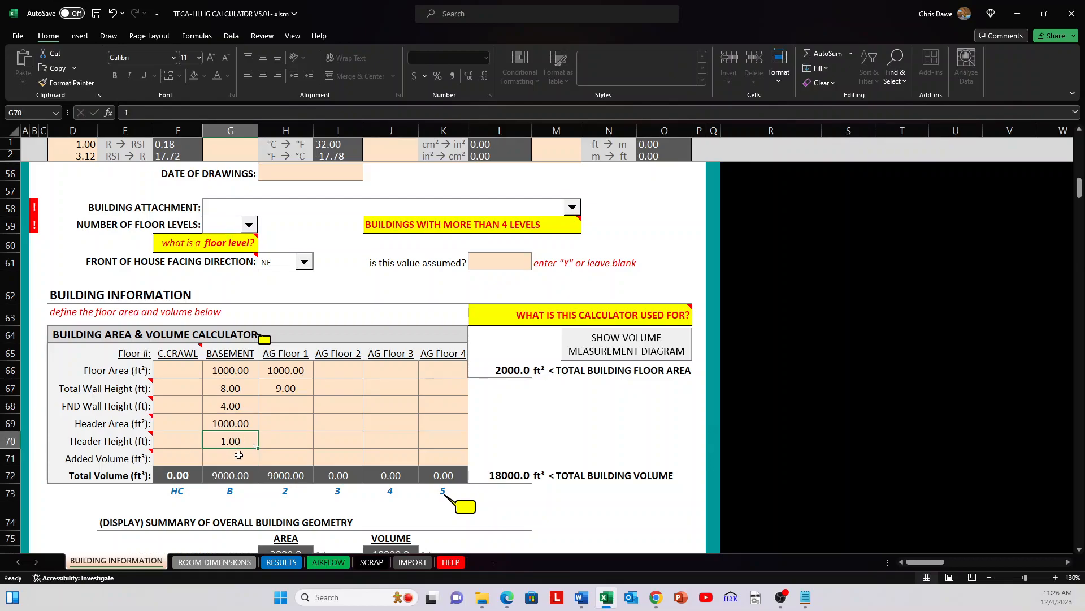
# Step: Check the foundation wall height, header area and header height cells of AG Floor 1
pyautogui.click(287, 421)
pyautogui.click(284, 401)
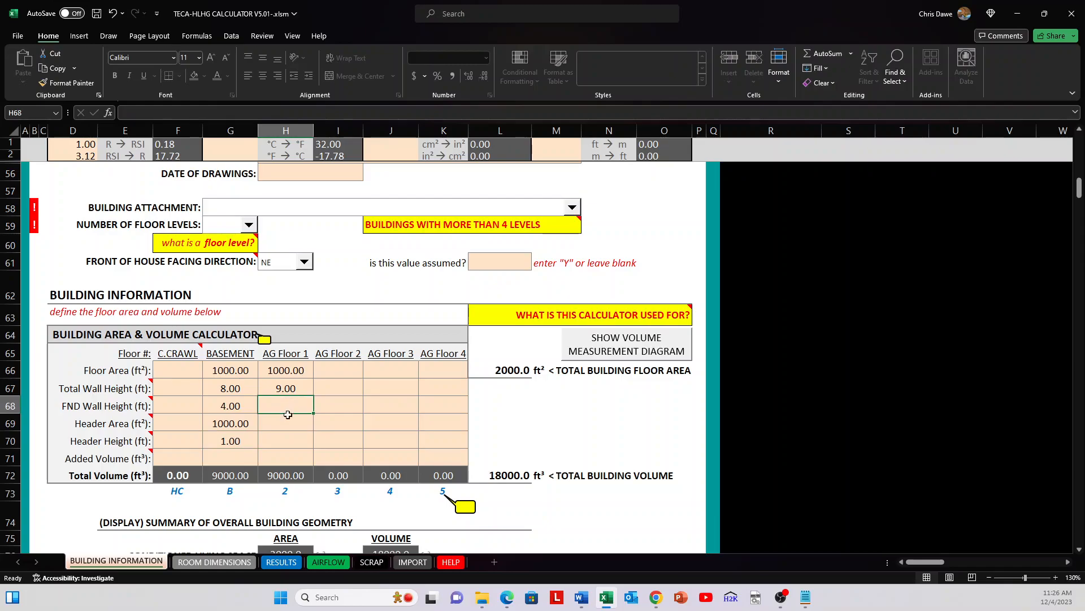
pyautogui.click(286, 418)
pyautogui.click(290, 443)
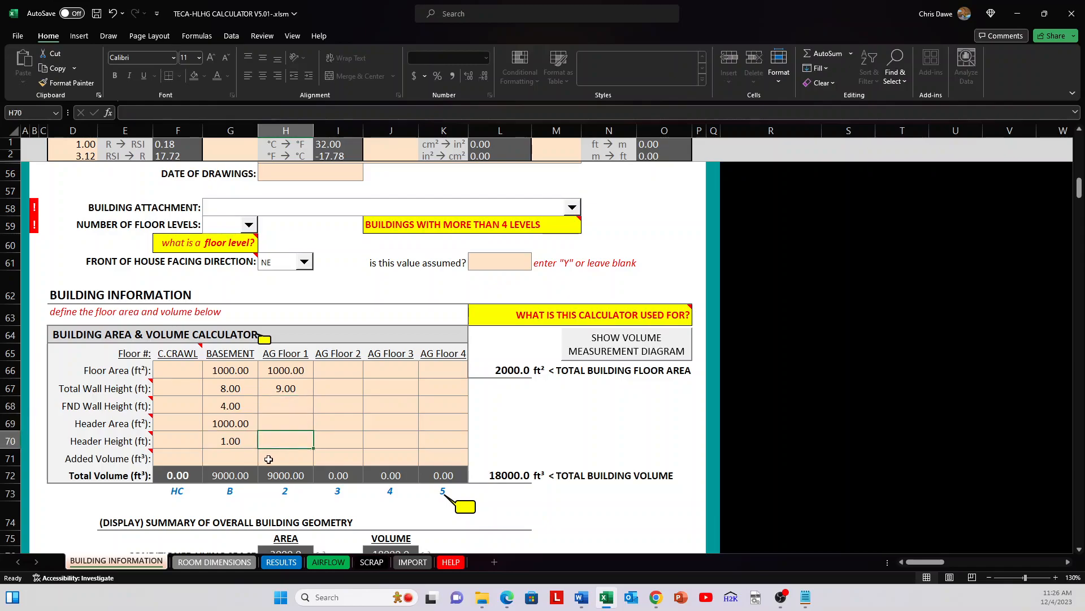
pyautogui.click(267, 399)
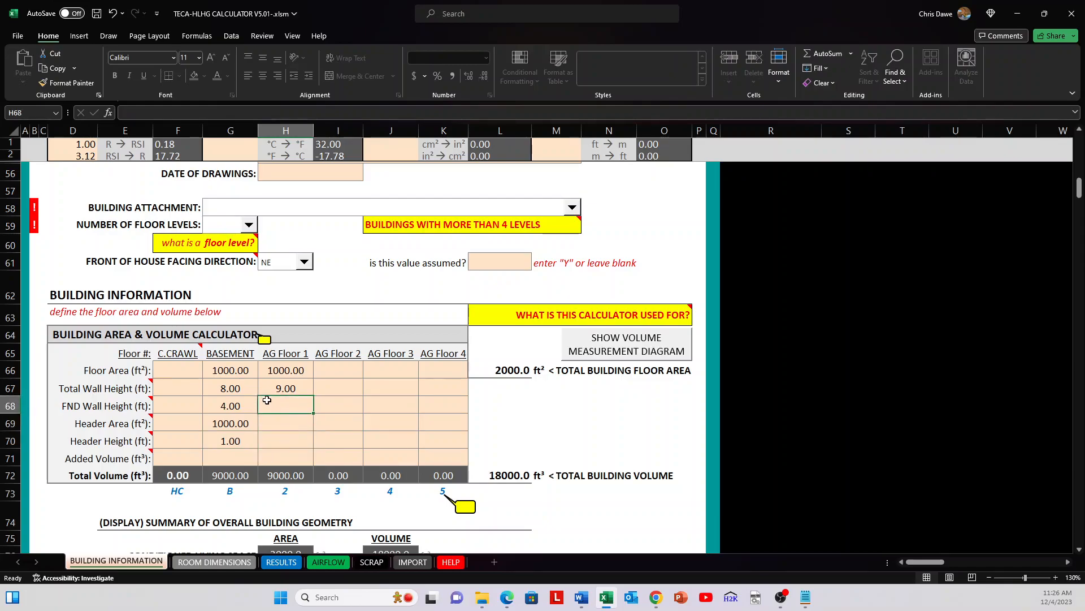
# Step: Check the Room Dimensions sheet, return to Building Information, and set the number of floor levels to 2
pyautogui.click(227, 561)
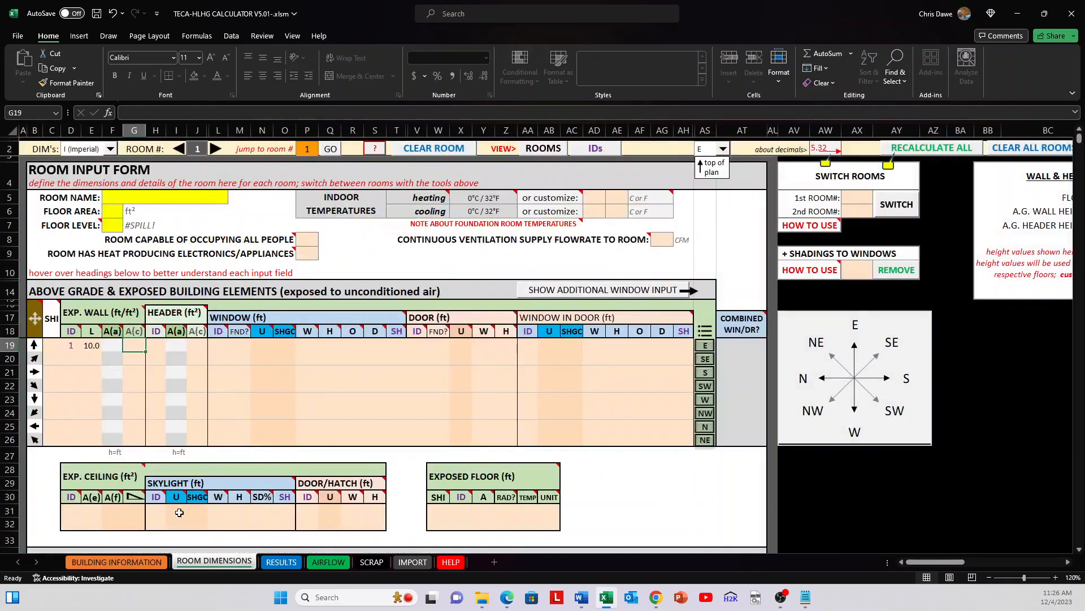
pyautogui.click(148, 560)
pyautogui.scroll(5, 373, 356)
pyautogui.scroll(-4, 354, 364)
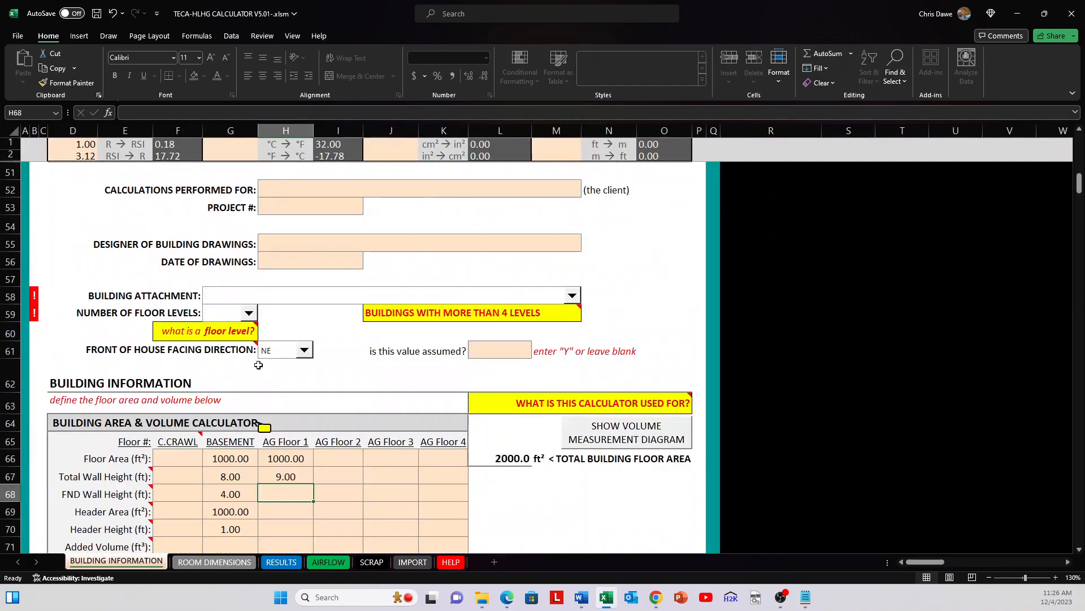
pyautogui.click(249, 313)
pyautogui.click(225, 347)
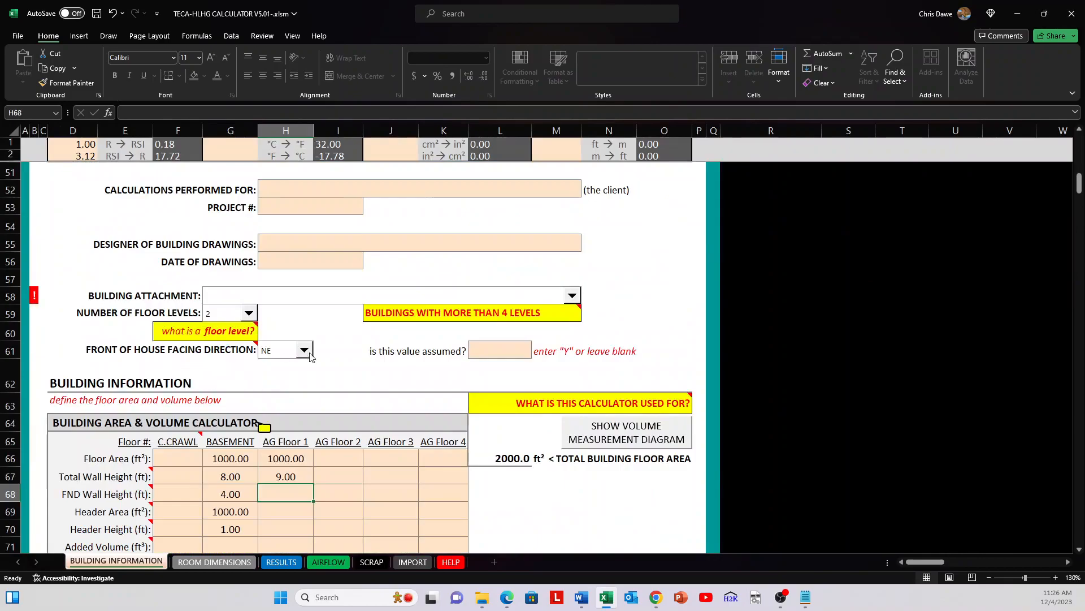
# Step: Set the building attachment to Detached
pyautogui.click(278, 296)
pyautogui.click(272, 318)
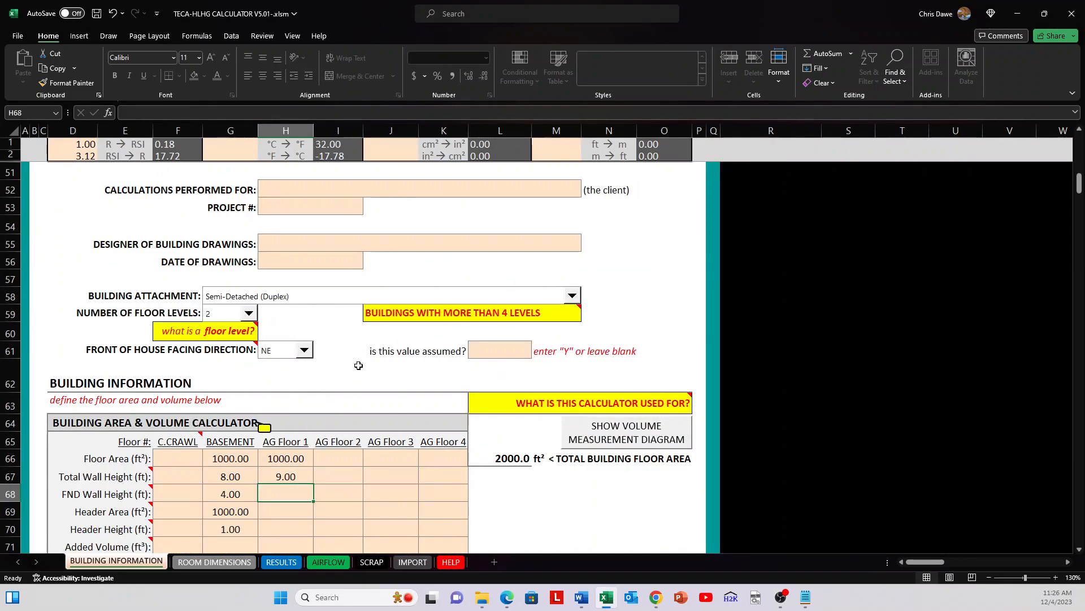
pyautogui.click(290, 279)
pyautogui.click(291, 296)
pyautogui.click(291, 309)
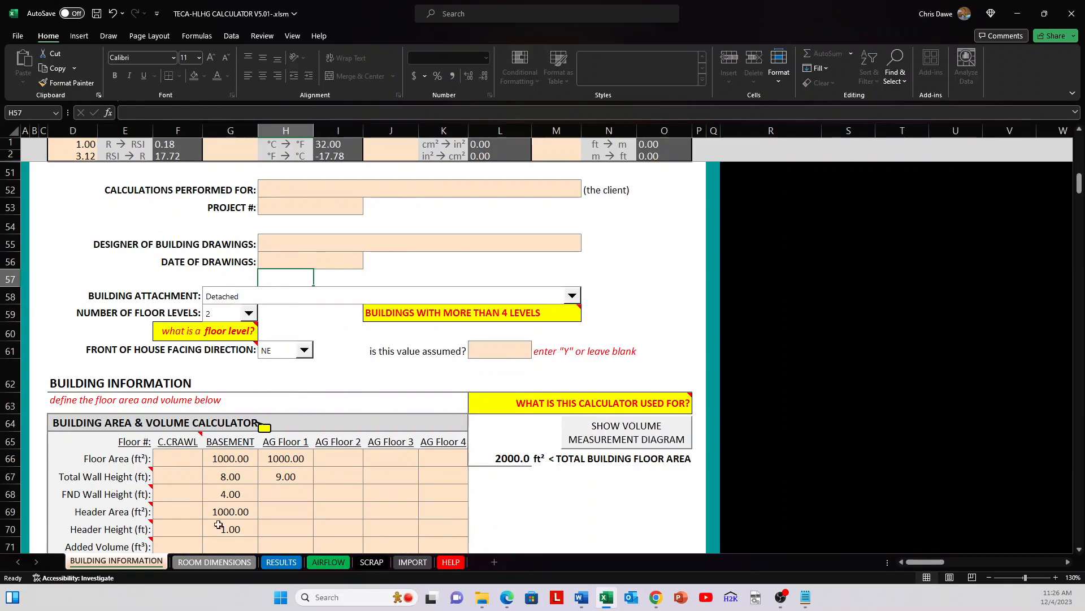
# Step: Return to the Room Dimensions sheet and name room 1 TV ROOM
pyautogui.click(212, 562)
pyautogui.click(405, 240)
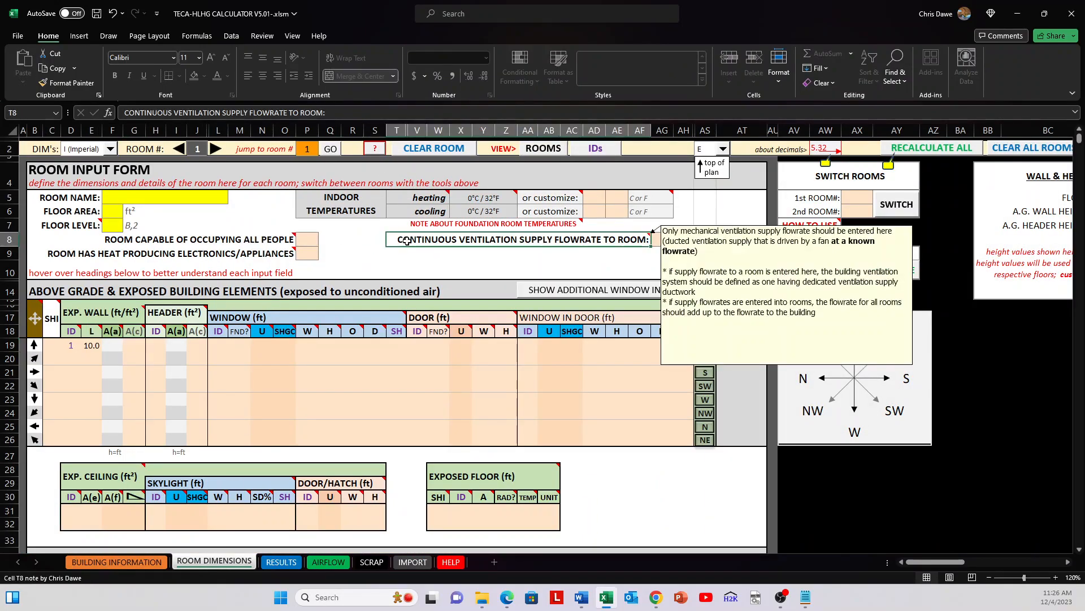
pyautogui.click(112, 228)
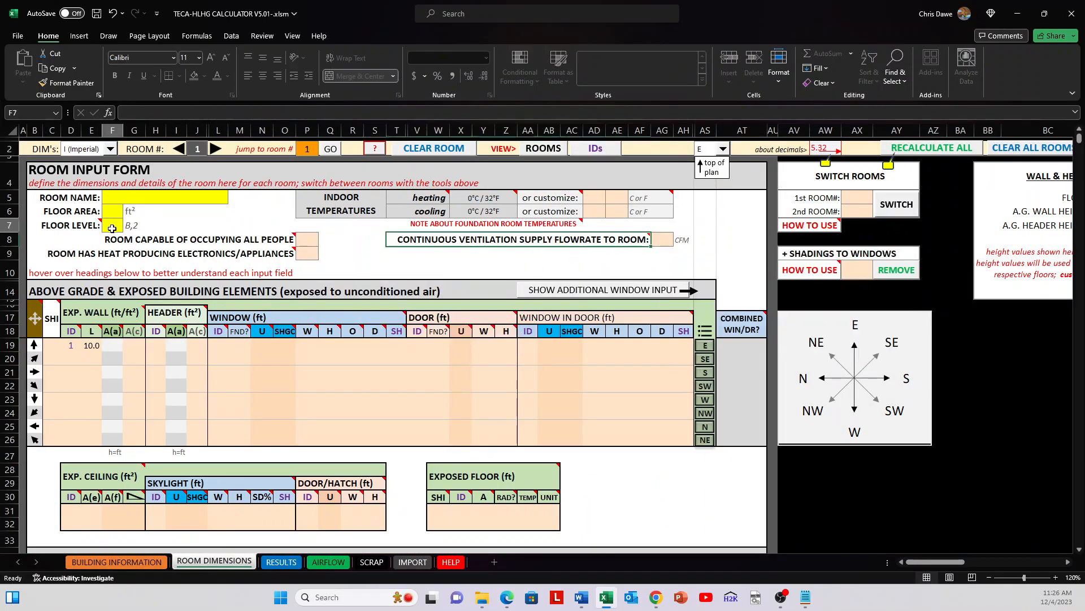
pyautogui.moveTo(100, 250)
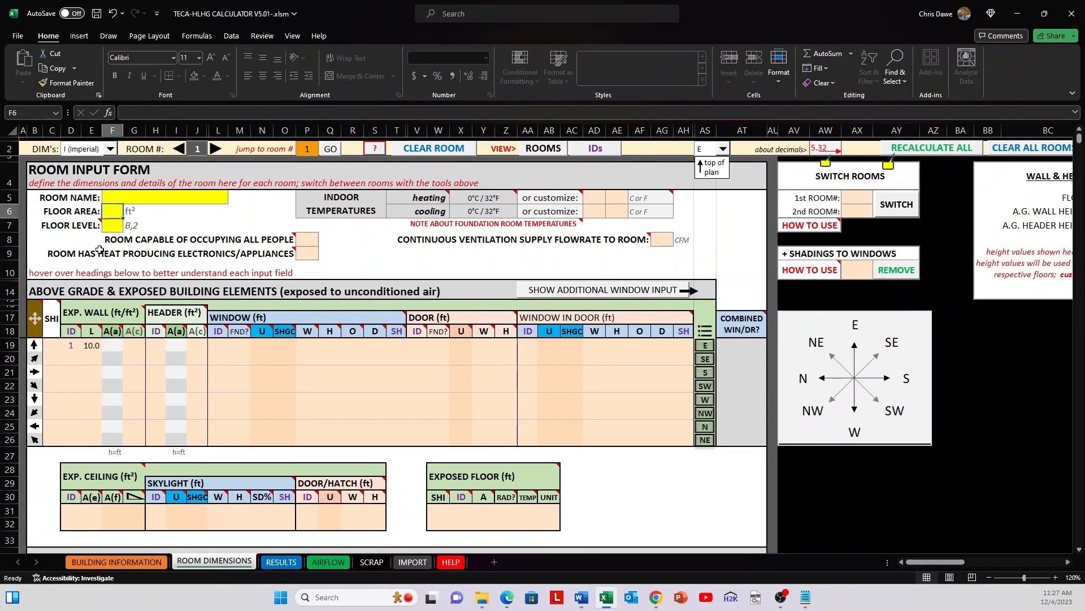
pyautogui.press('Up')
pyautogui.press('Up')
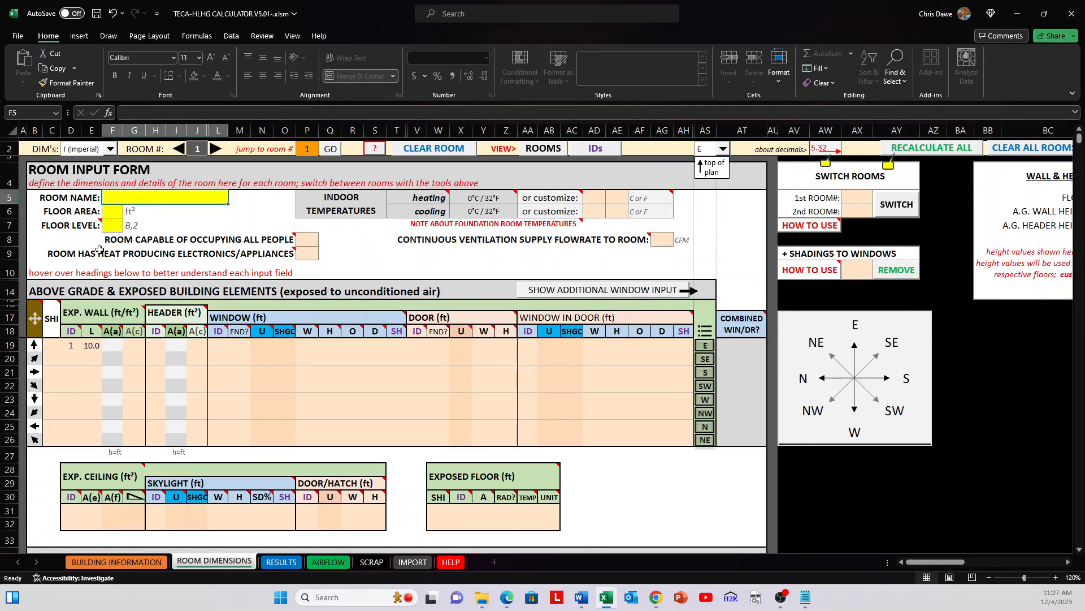
pyautogui.write('TV ROOM')
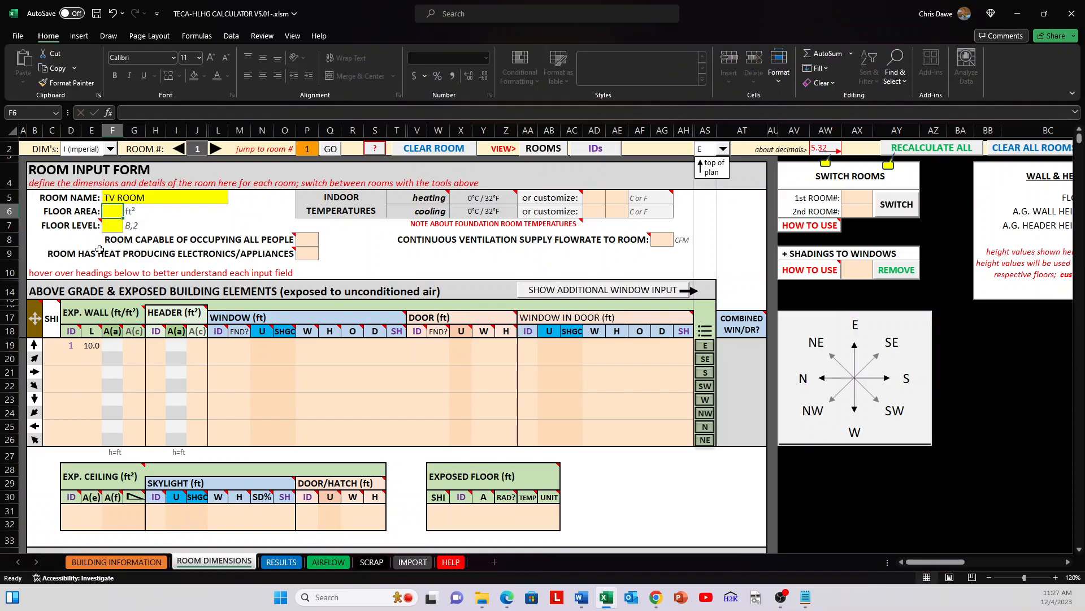
# Step: Set the TV ROOM's floor area to 300 ft² and its floor level to 2
pyautogui.write('300')
pyautogui.press('Return')
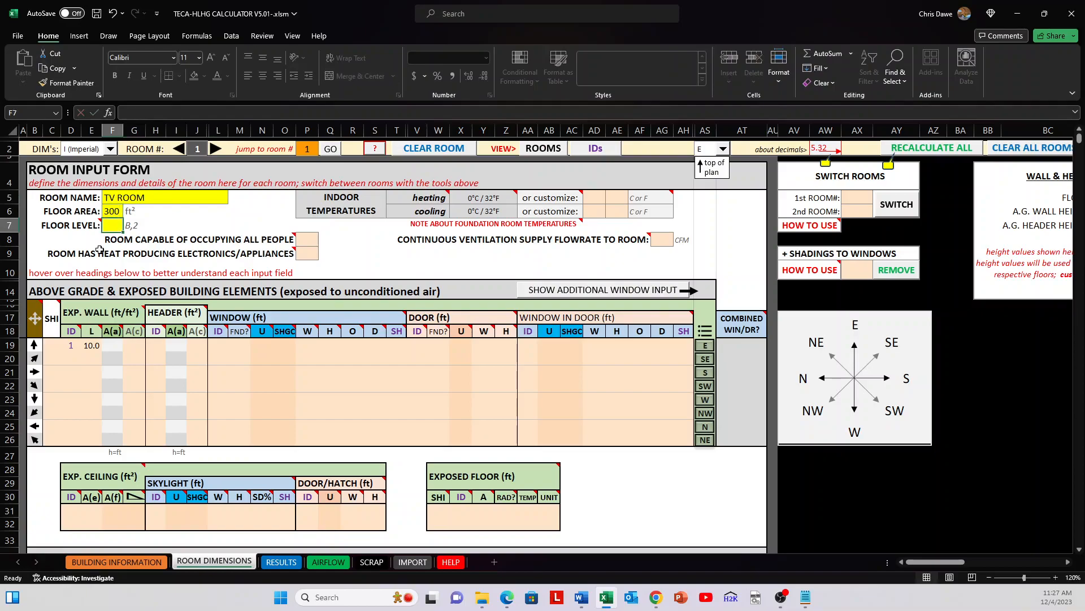
pyautogui.write('B')
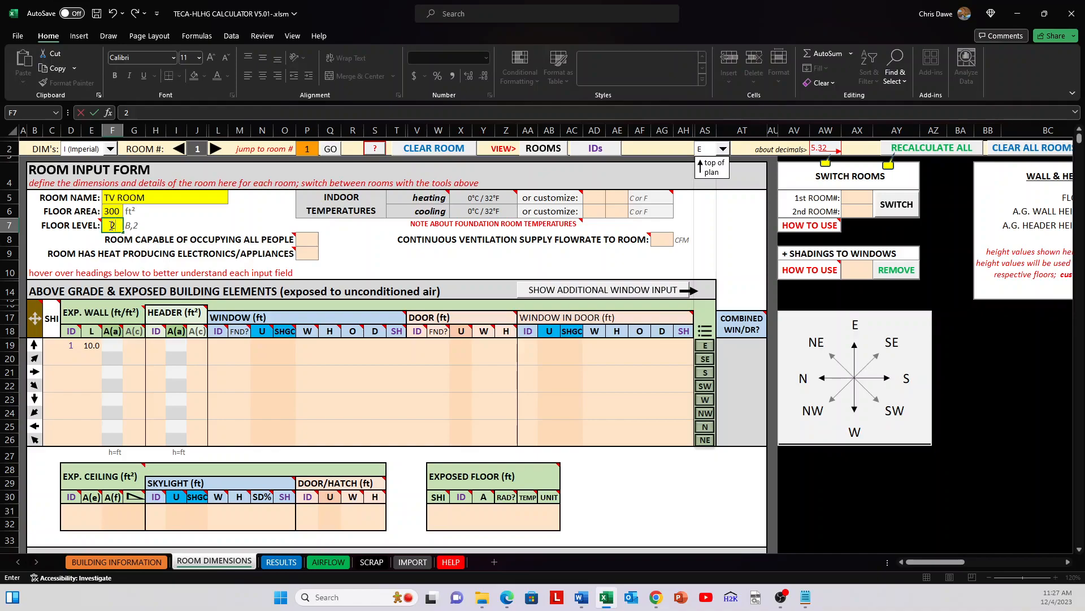
pyautogui.moveTo(93, 225)
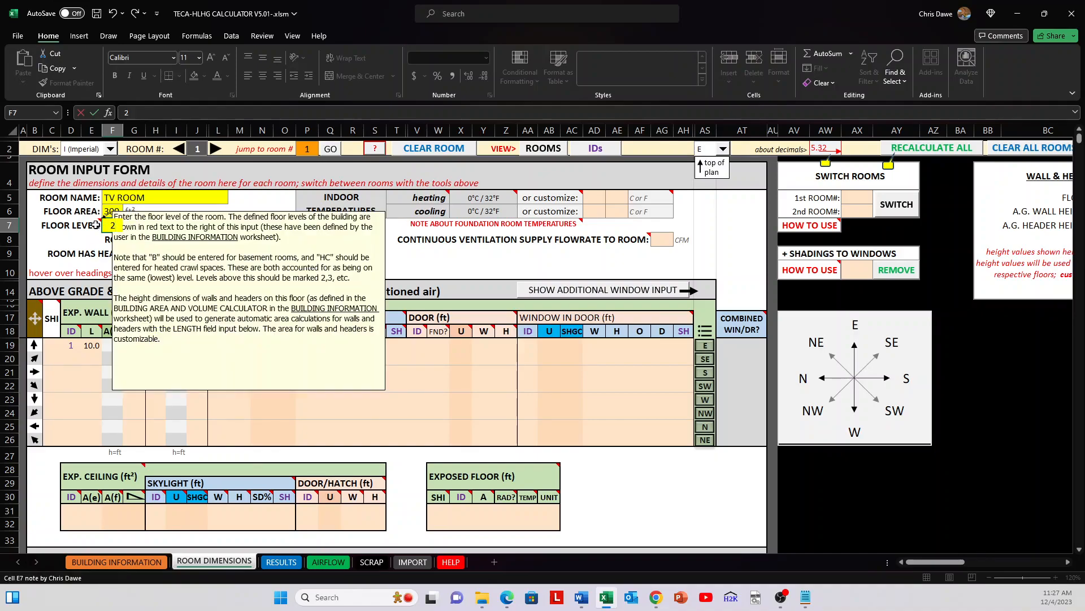
pyautogui.press('Return')
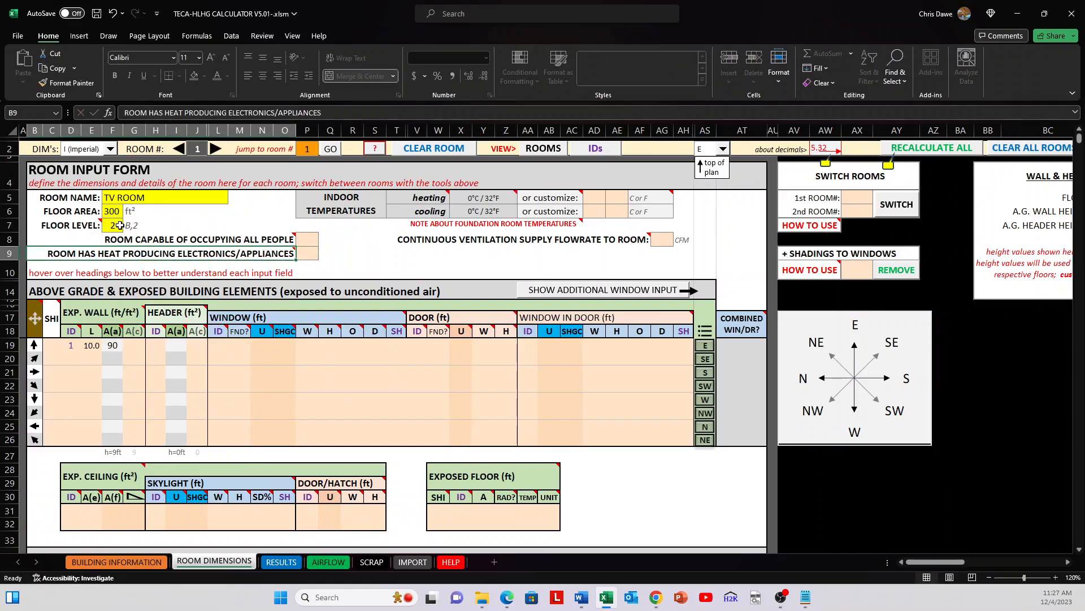
# Step: Set the room's floor level to B and check the first exposed wall's length, automatic area and wall height cells
pyautogui.moveTo(278, 238)
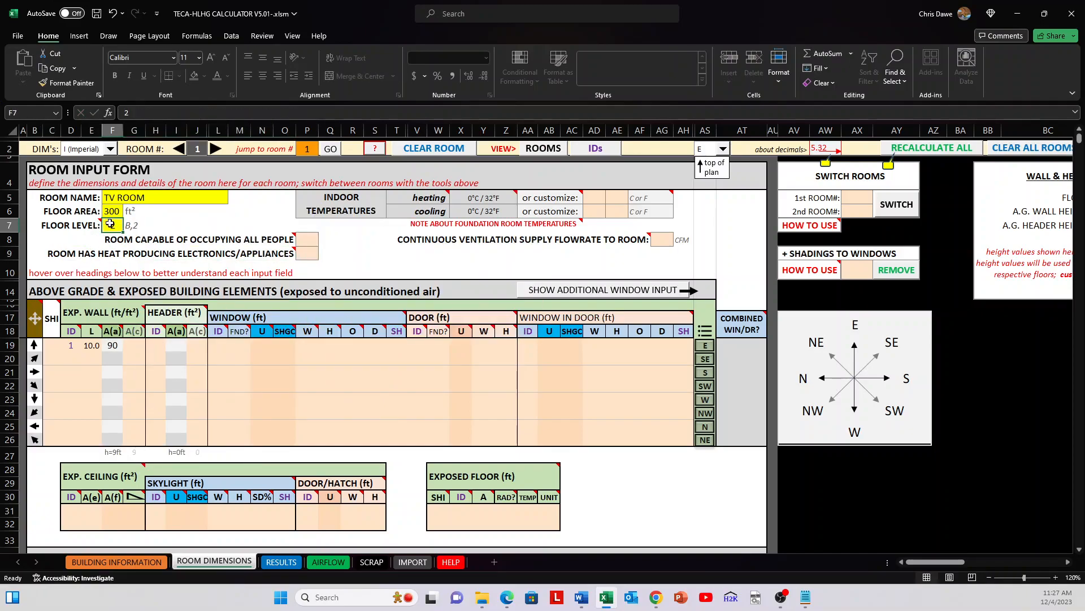
pyautogui.write('B')
pyautogui.press('Return')
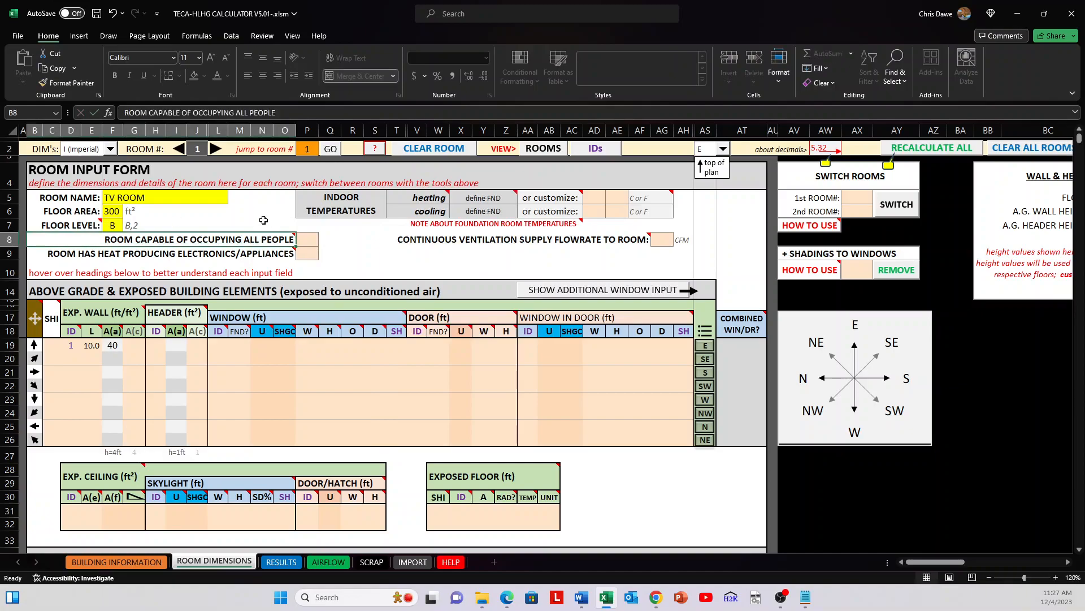
pyautogui.click(86, 345)
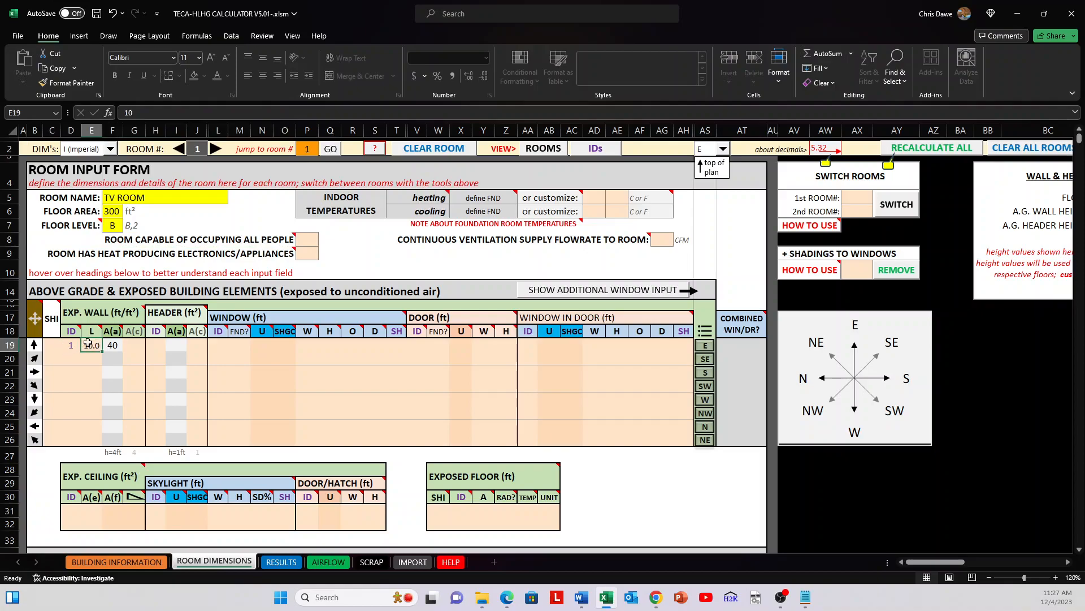
pyautogui.click(116, 345)
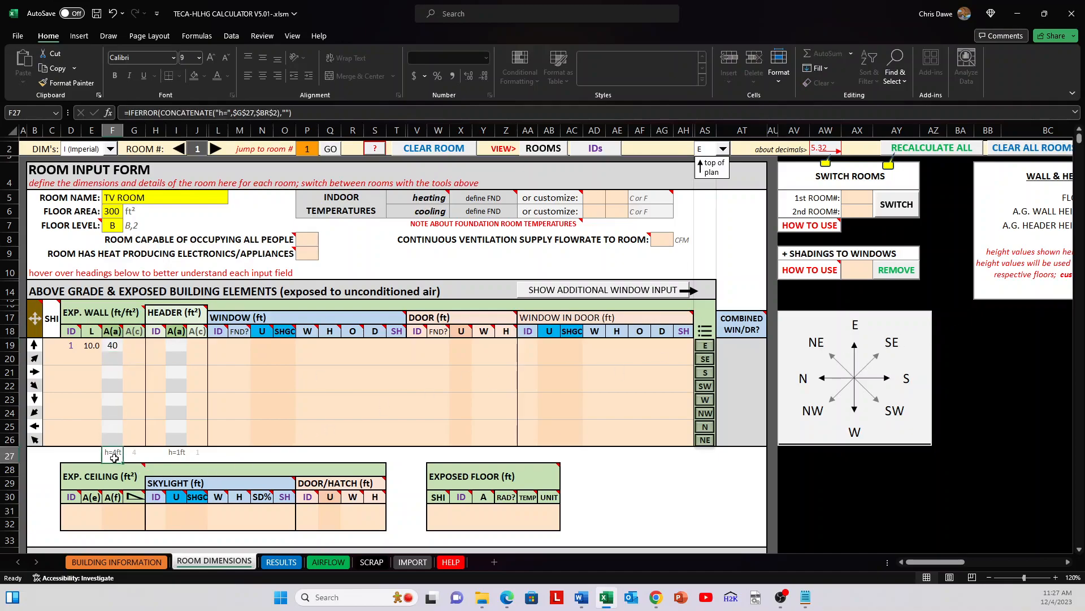
# Step: In Building Information, set the basement's total wall height to 9 ft
pyautogui.click(105, 561)
pyautogui.scroll(-2, 243, 418)
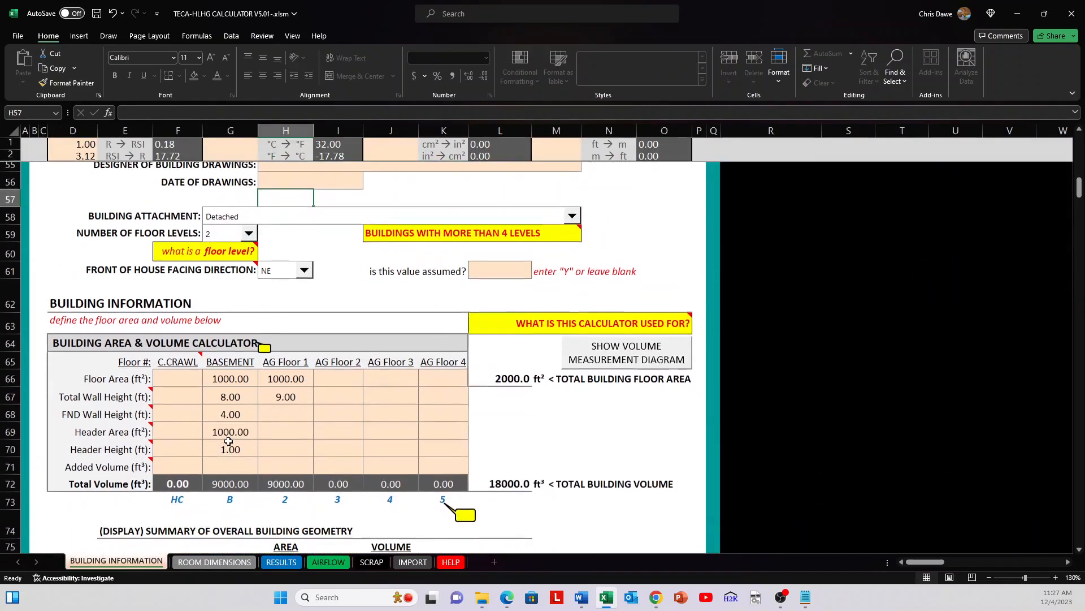
pyautogui.click(147, 388)
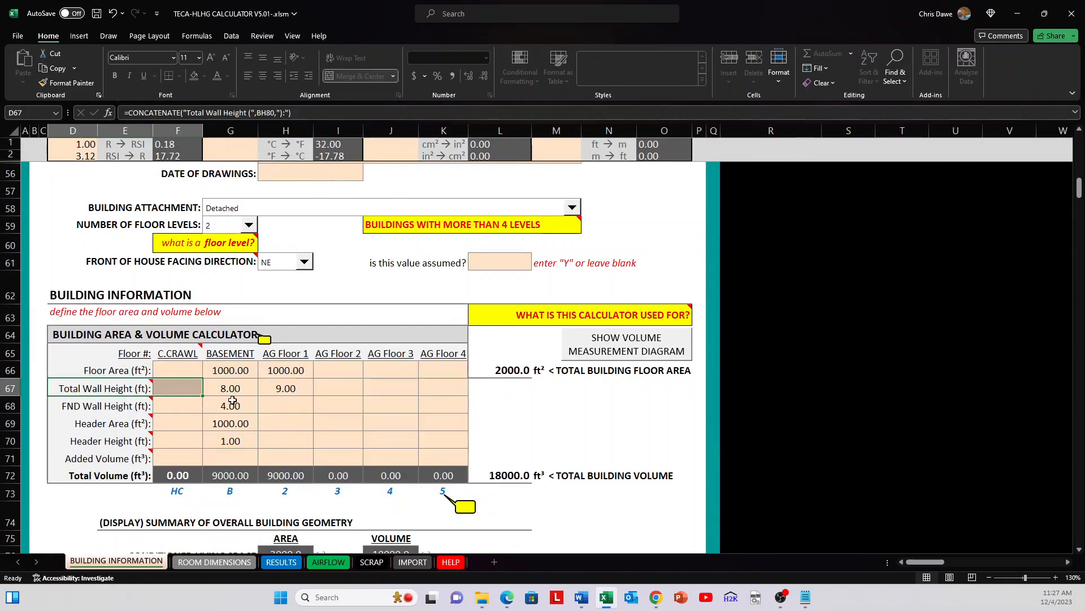
pyautogui.click(232, 386)
pyautogui.write('9')
pyautogui.press('Return')
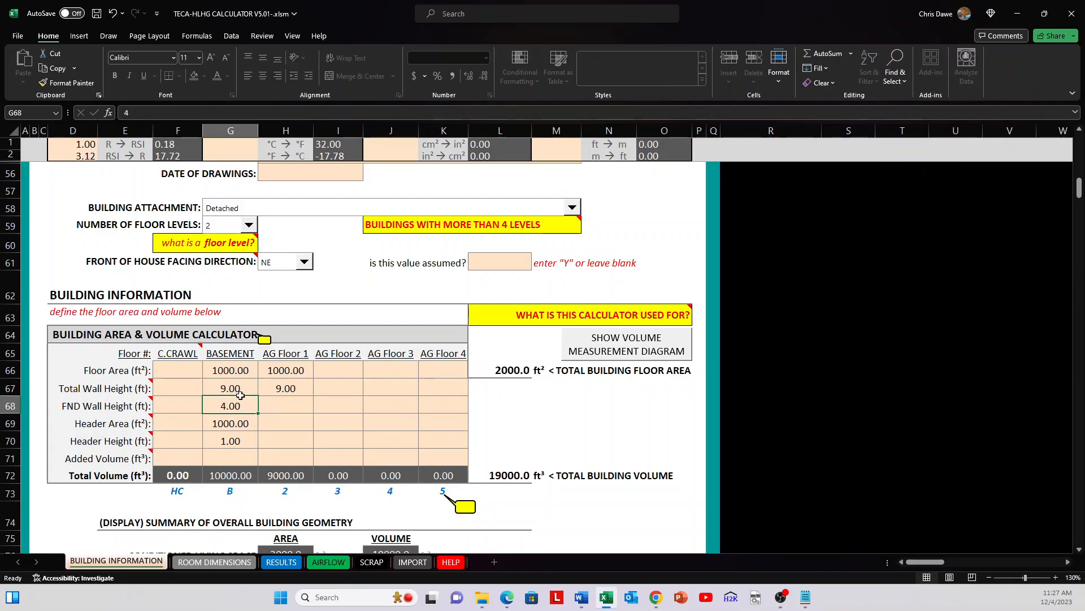
# Step: Return to Room Dimensions, check the first exposed wall's area cells, and assign header ID 1 in the same row
pyautogui.click(215, 561)
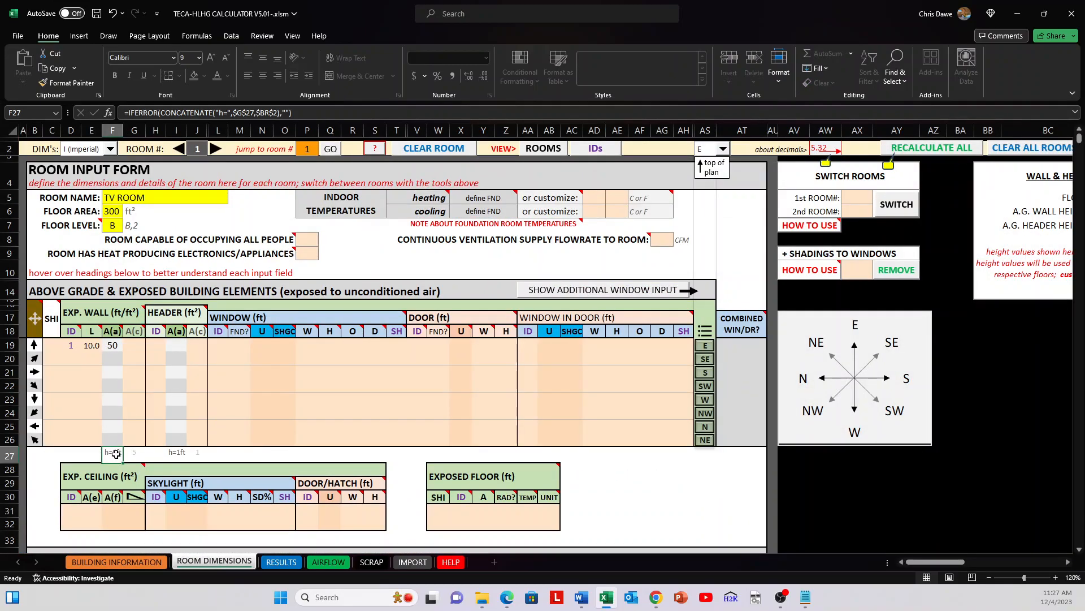
pyautogui.click(113, 346)
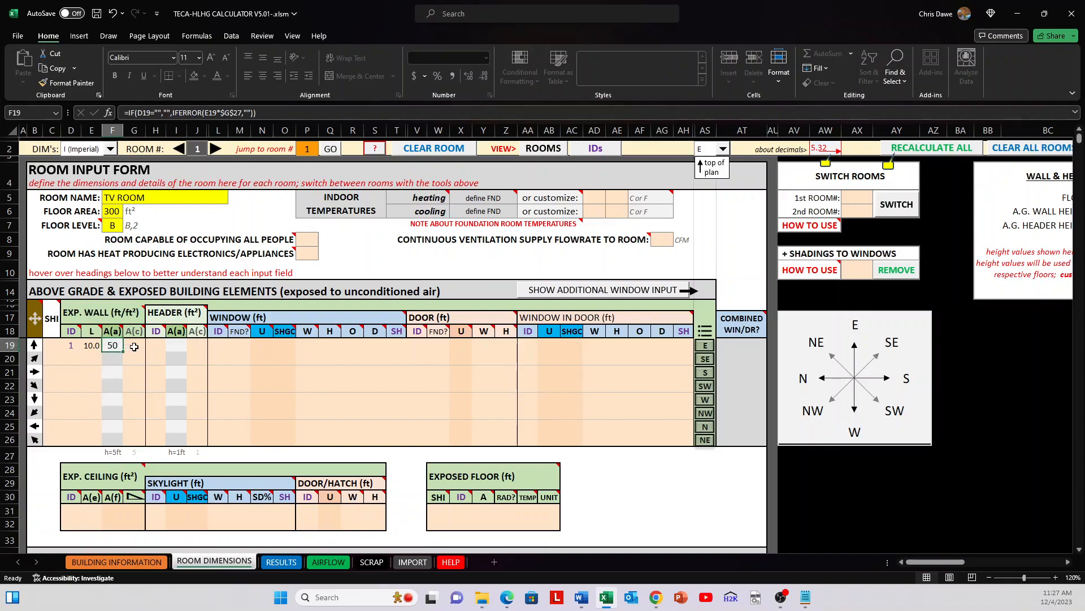
pyautogui.click(134, 346)
pyautogui.click(154, 345)
pyautogui.write('1')
pyautogui.press('Tab')
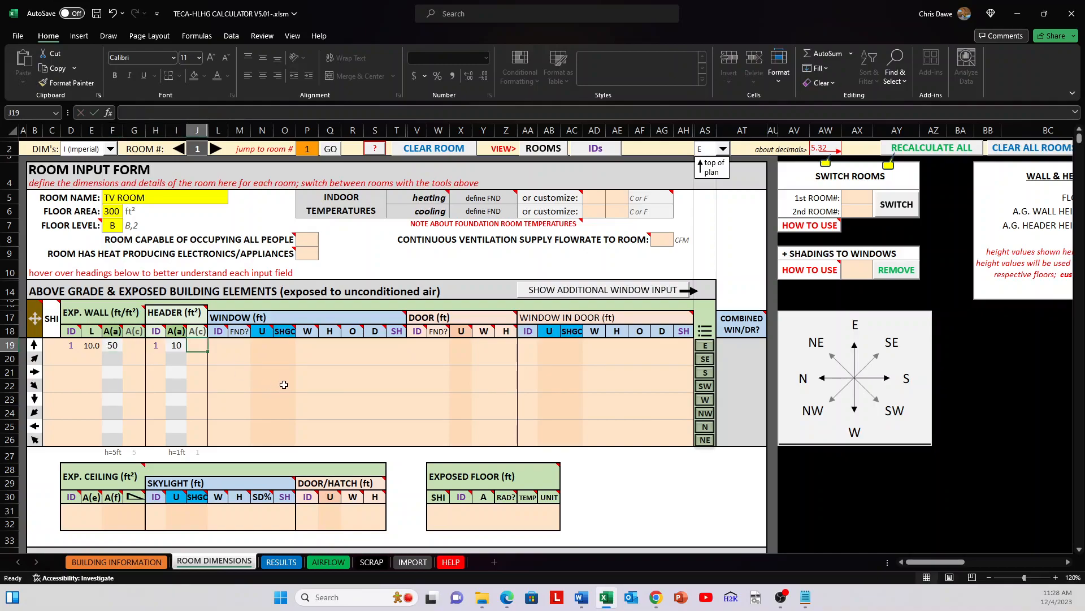
# Step: Check the first row's header area against the wall length and the basement header height in Building Information, ending at the custom header area cell
pyautogui.click(157, 345)
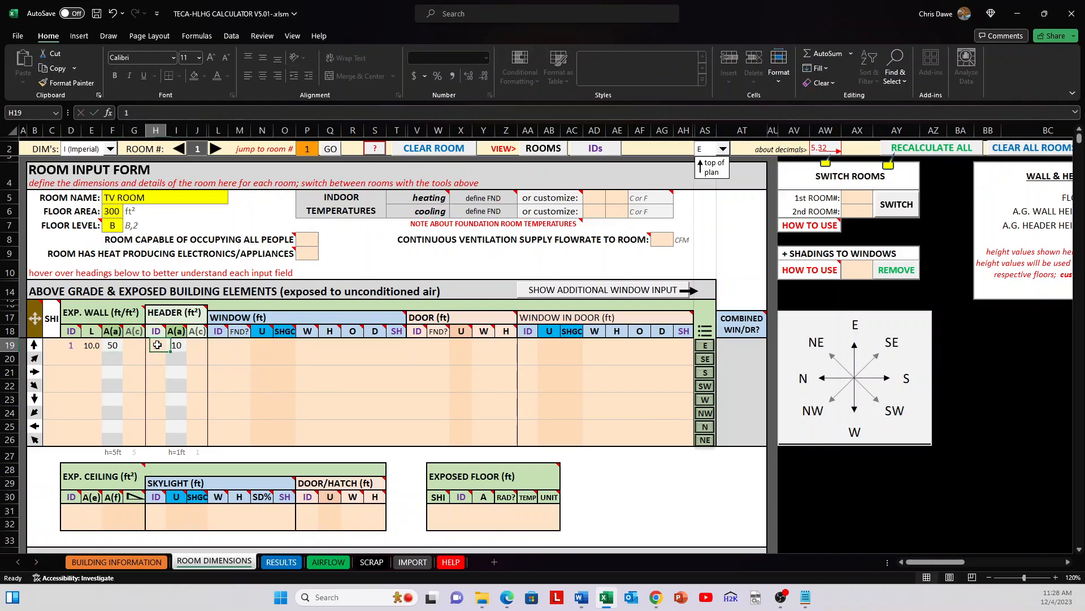
pyautogui.click(169, 345)
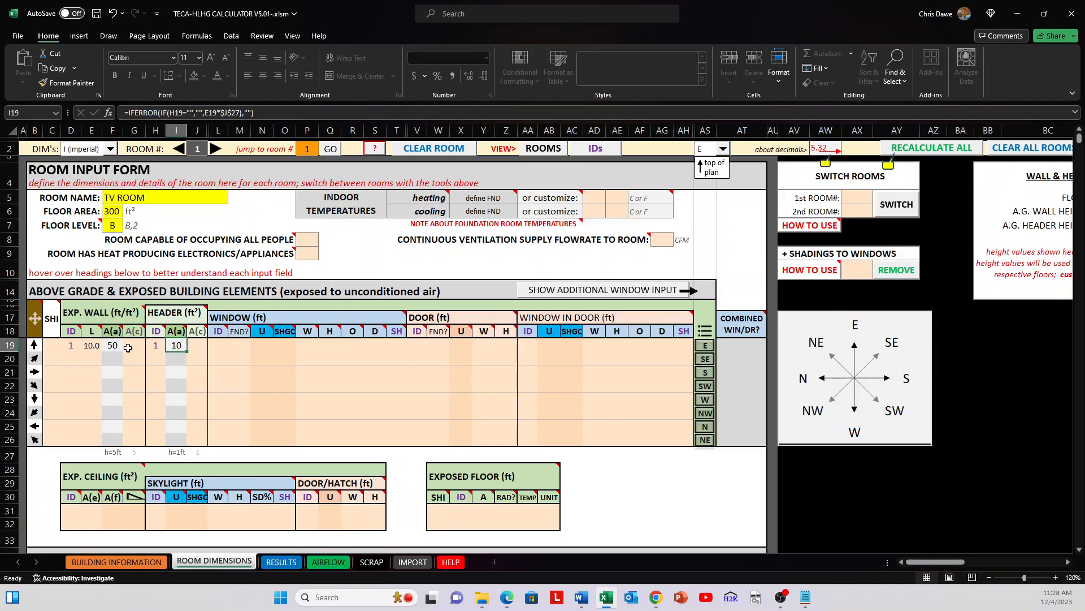
pyautogui.click(87, 346)
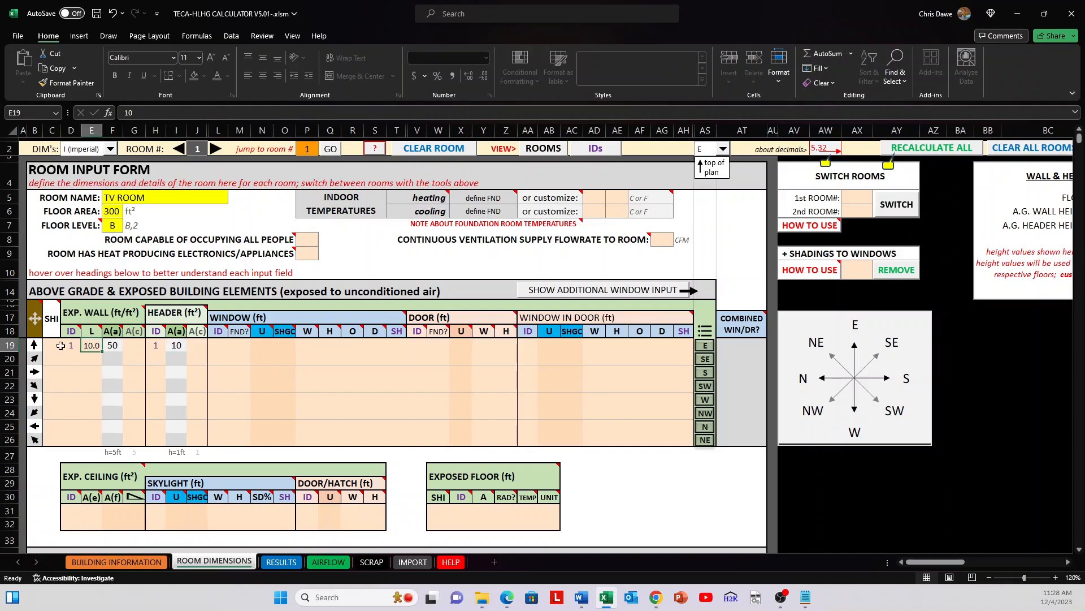
pyautogui.click(107, 561)
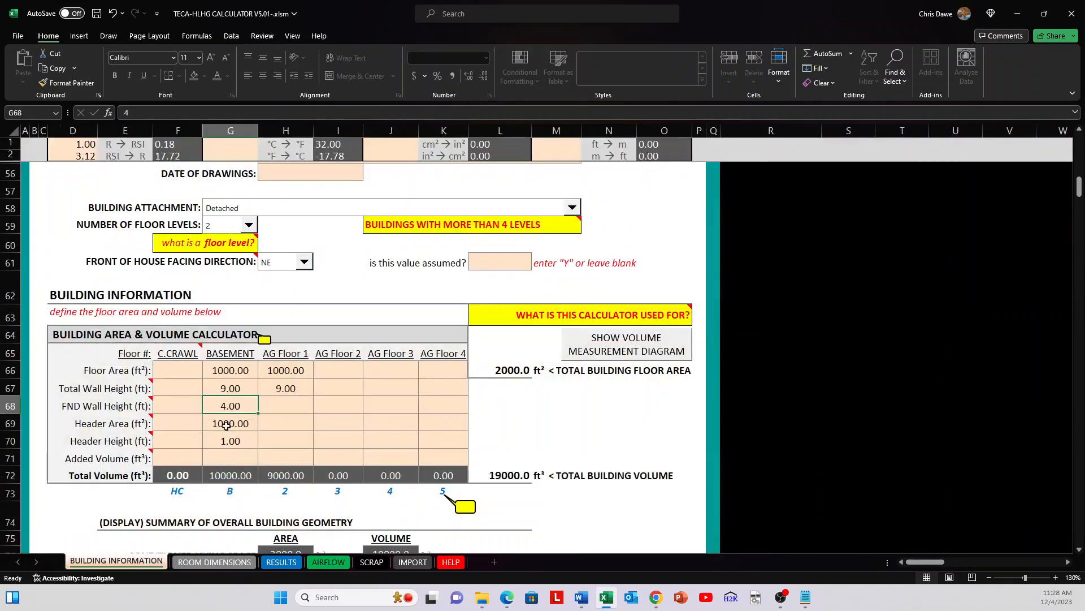
pyautogui.click(229, 438)
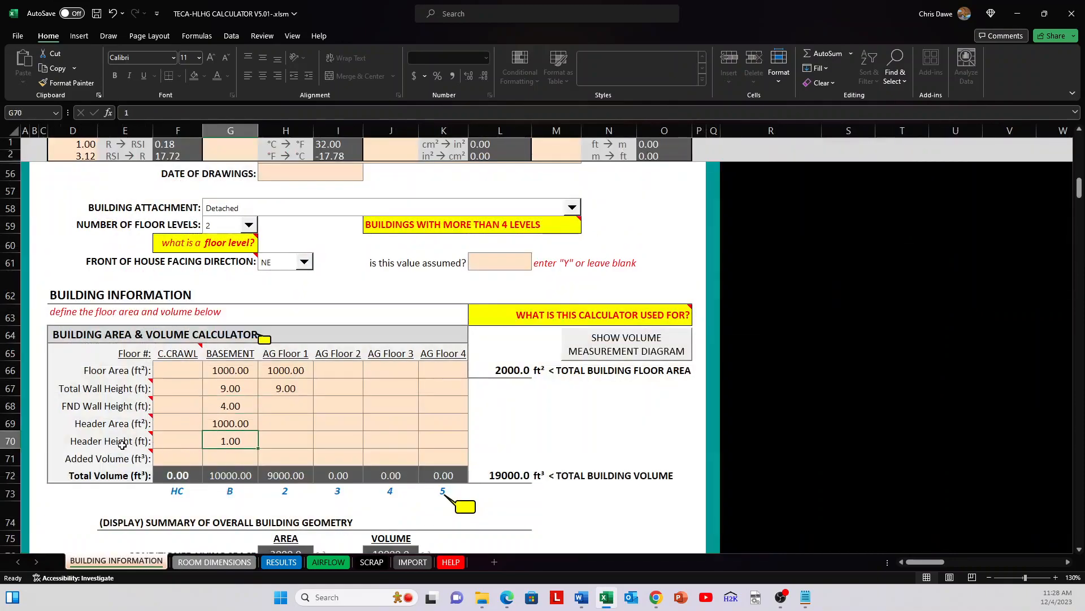
pyautogui.click(214, 561)
pyautogui.click(198, 346)
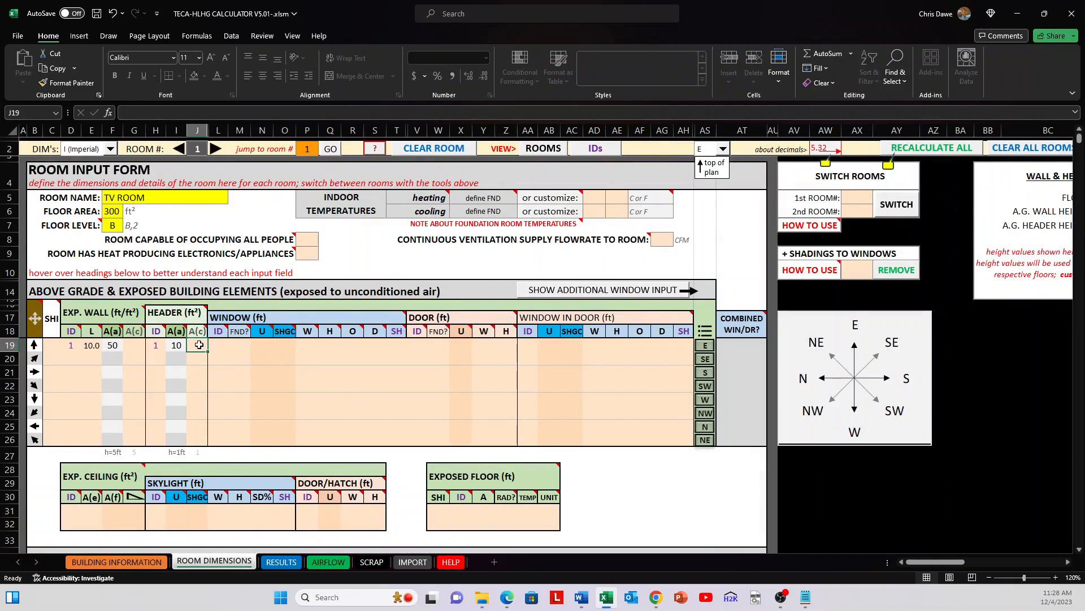
# Step: Review the first row's window, door and window-in-door inputs and the notes on the window column headings
pyautogui.moveTo(222, 344); pyautogui.dragTo(691, 342)
pyautogui.click(665, 345)
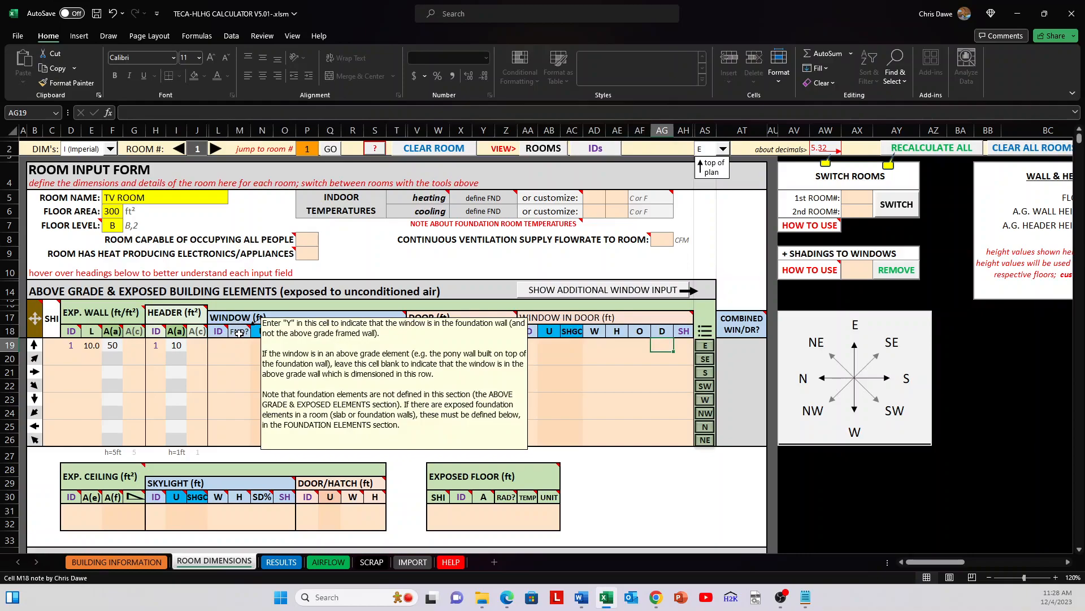
pyautogui.moveTo(260, 331)
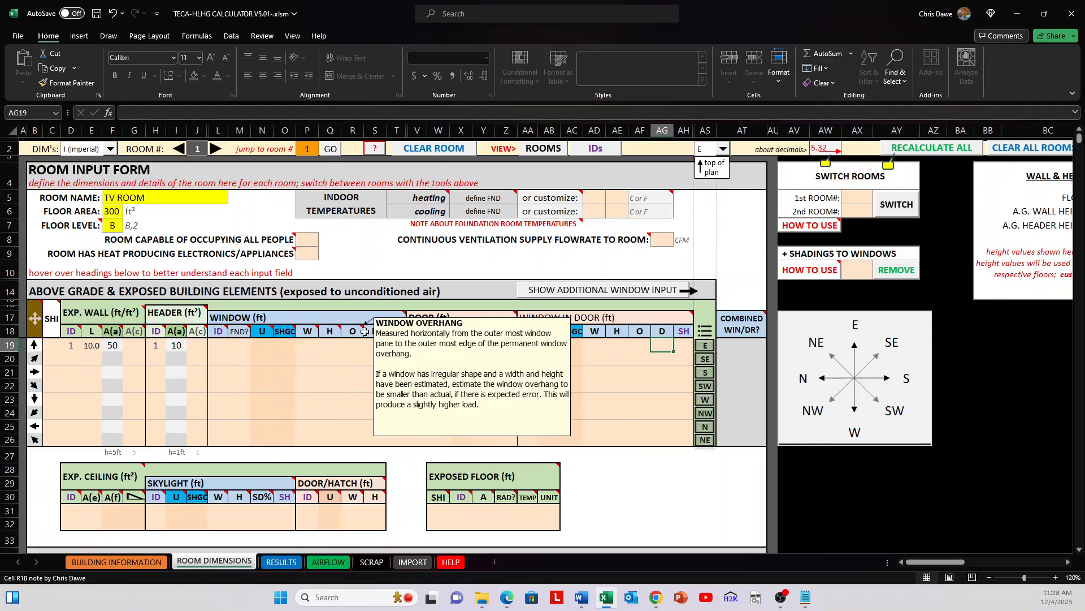
pyautogui.click(397, 340)
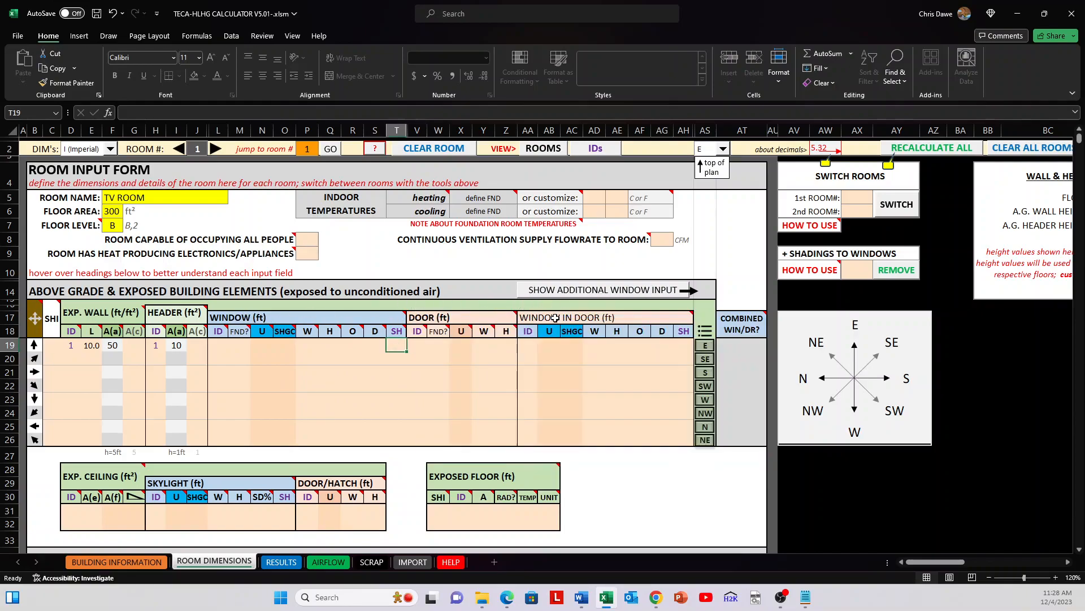
# Step: Show the additional window input columns and select the first row's window U and SHGC cells
pyautogui.moveTo(560, 314)
pyautogui.click(564, 291)
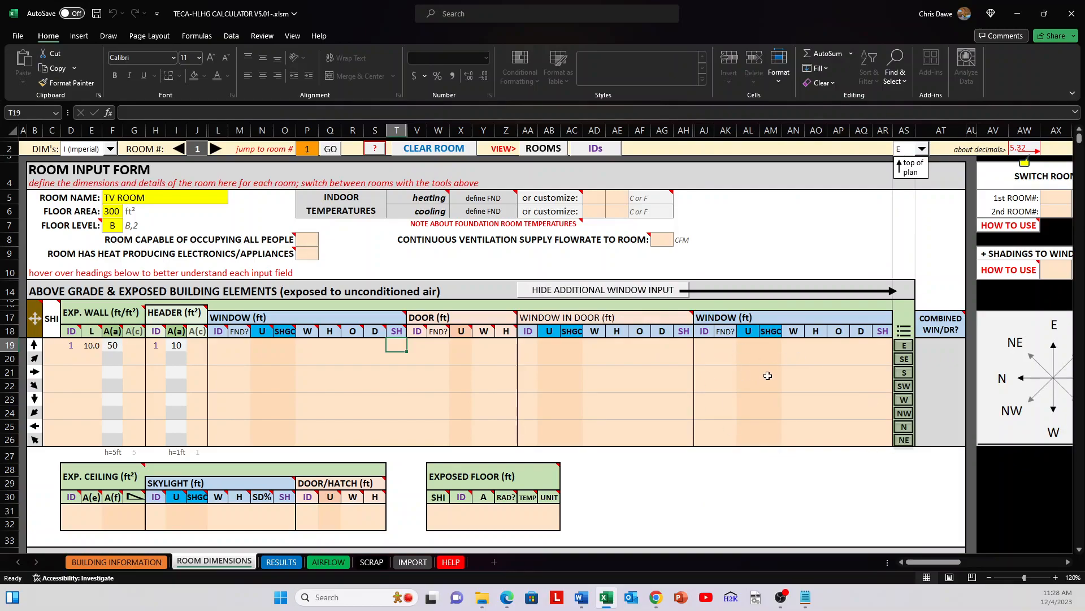
pyautogui.click(360, 388)
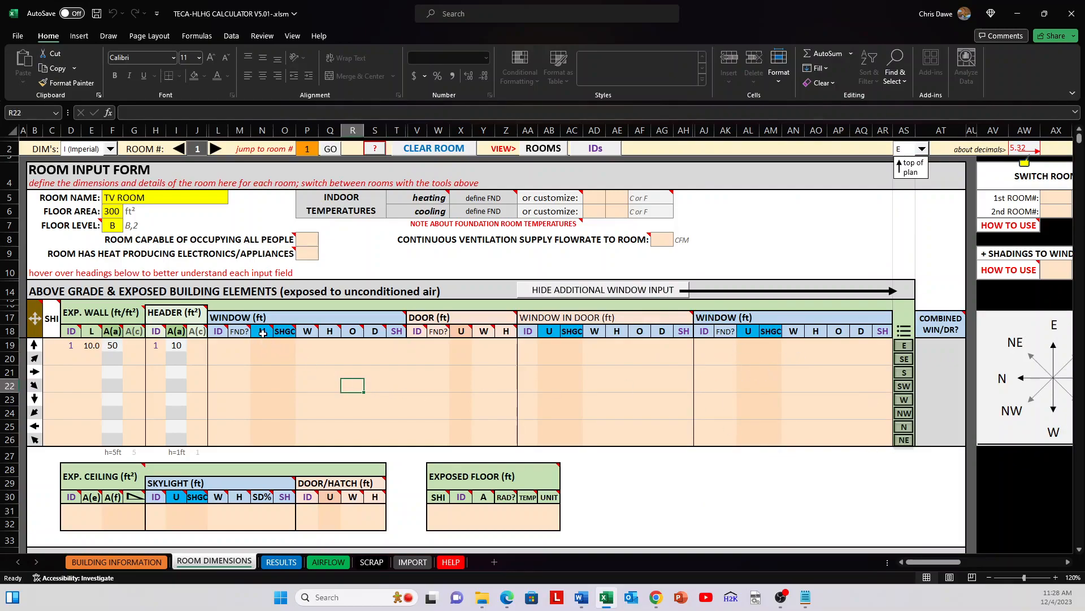
pyautogui.moveTo(280, 333)
pyautogui.moveTo(263, 345); pyautogui.dragTo(284, 345)
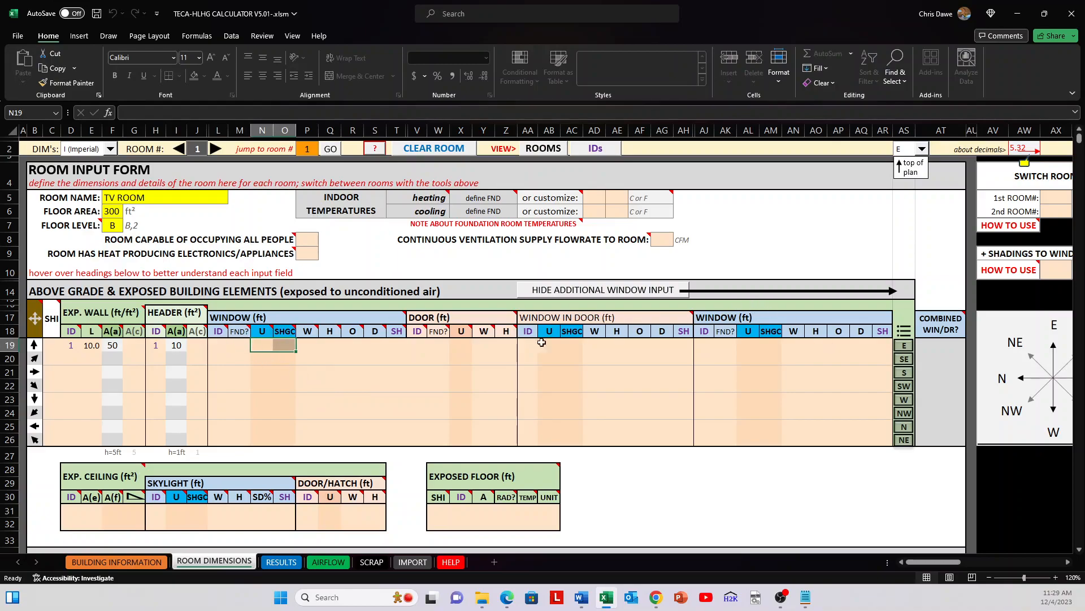
# Step: Review the door heading's note and set the first row's door to 3 ft wide and 8 ft high
pyautogui.scroll(-1, 672, 323)
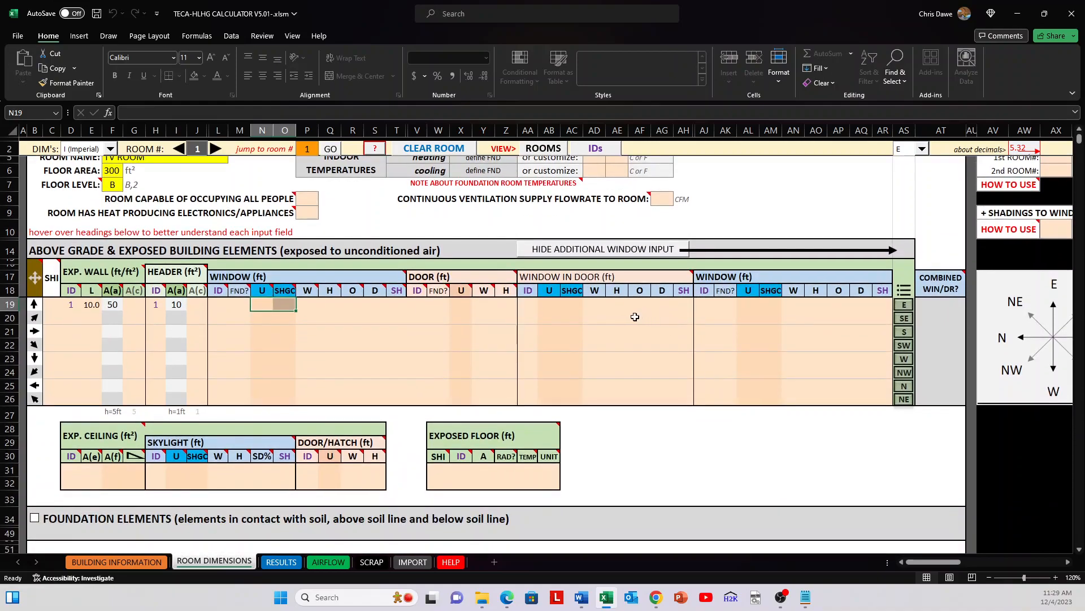
pyautogui.scroll(-1, 612, 316)
pyautogui.moveTo(433, 238); pyautogui.dragTo(621, 273)
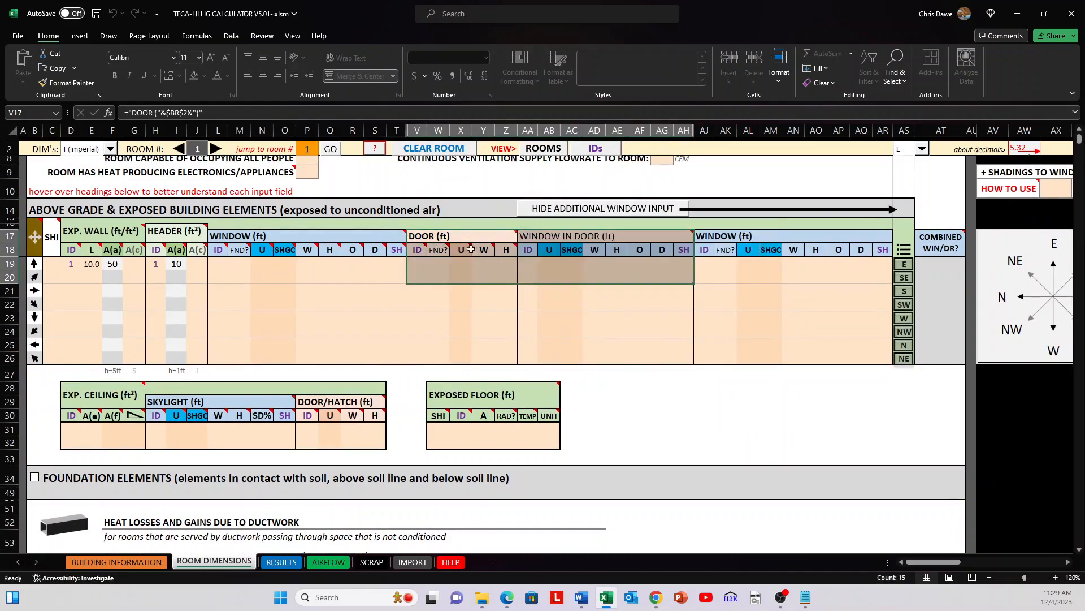
pyautogui.click(536, 269)
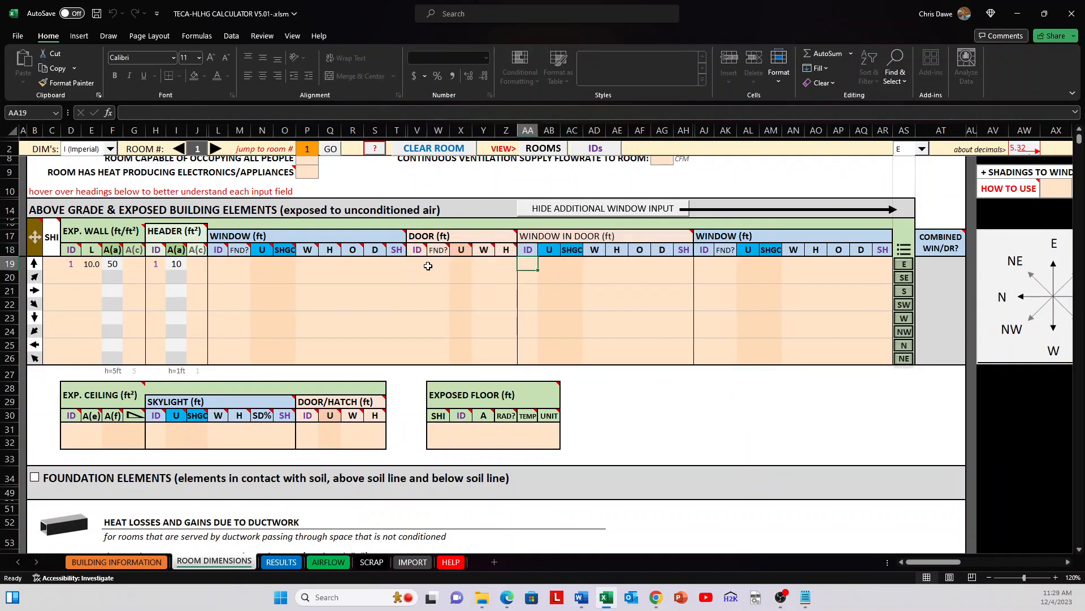
pyautogui.moveTo(473, 238)
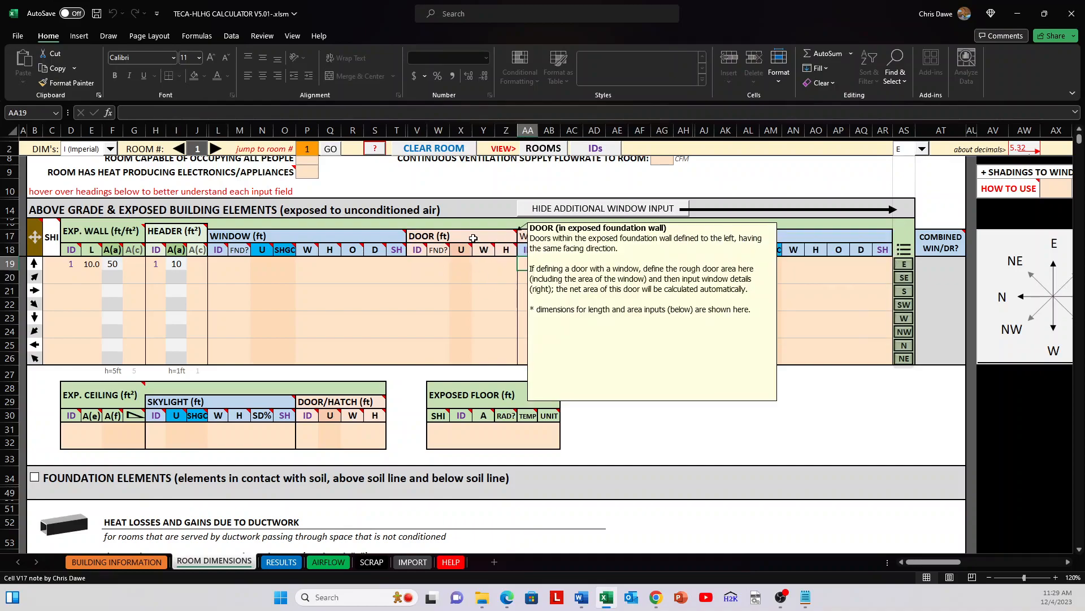
pyautogui.click(478, 264)
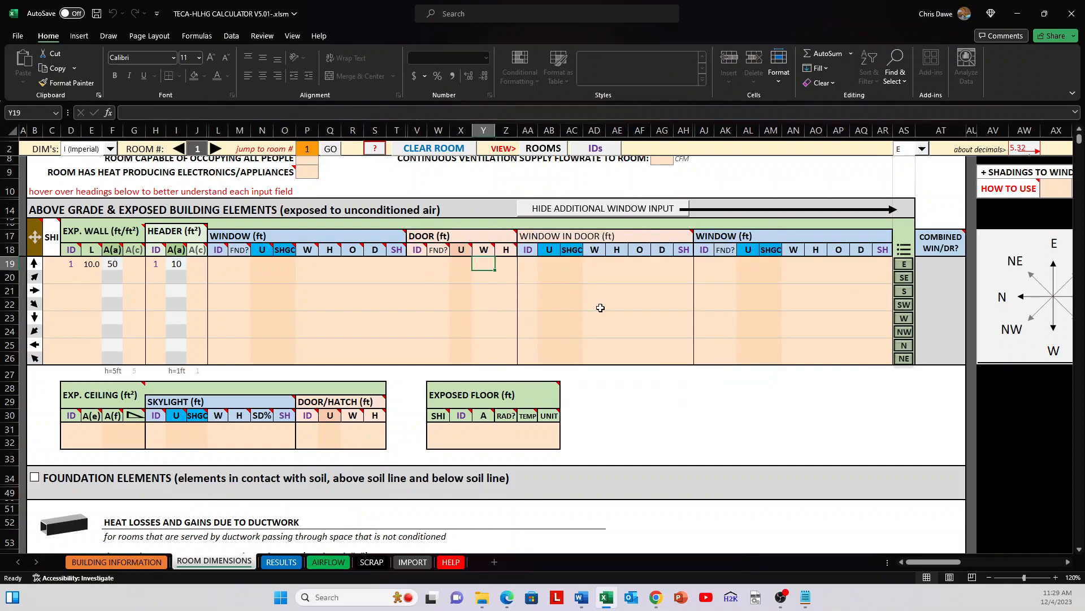
pyautogui.write('3')
pyautogui.press('Tab')
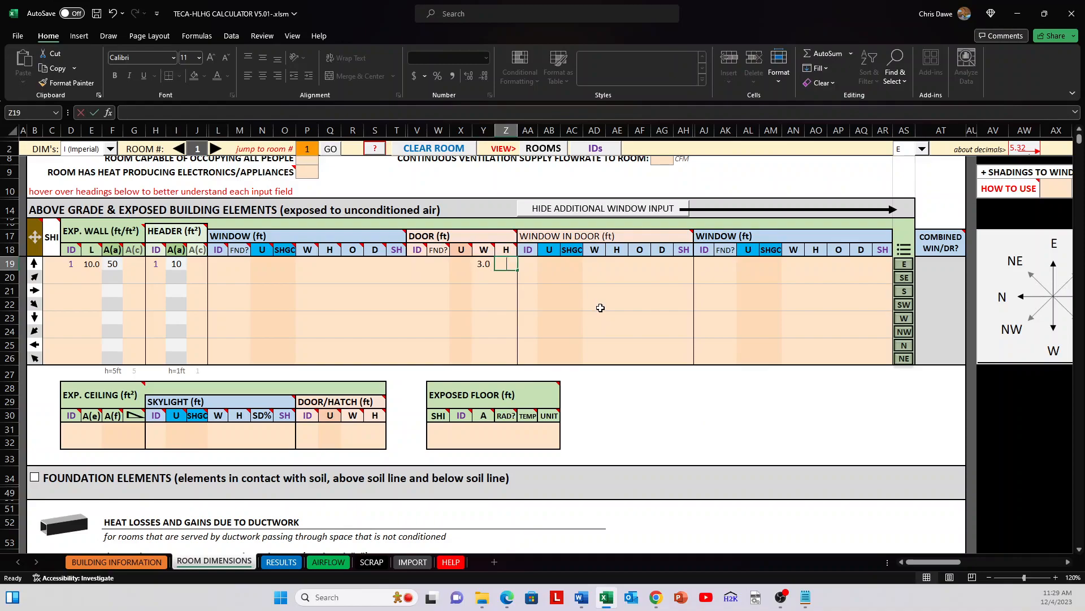
pyautogui.write('8')
pyautogui.press('Tab')
pyautogui.press('Tab')
pyautogui.press('Tab')
pyautogui.press('Tab')
# Step: Set the first row's window in door to 2 ft wide and 2 ft high, and select both dimensions for review
pyautogui.write('2')
pyautogui.press('Tab')
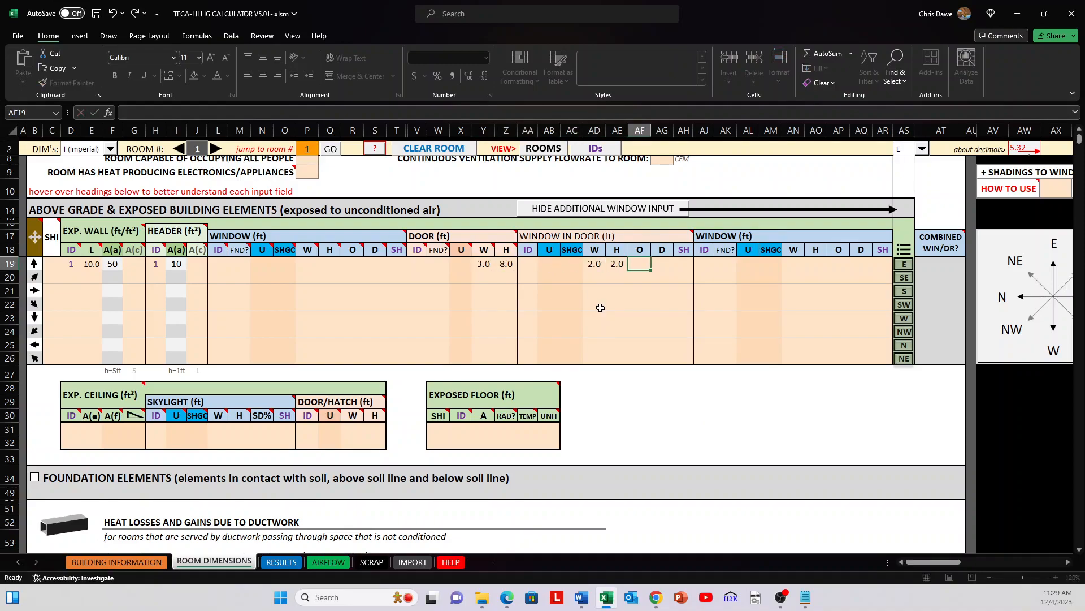
pyautogui.write('2')
pyautogui.press('Return')
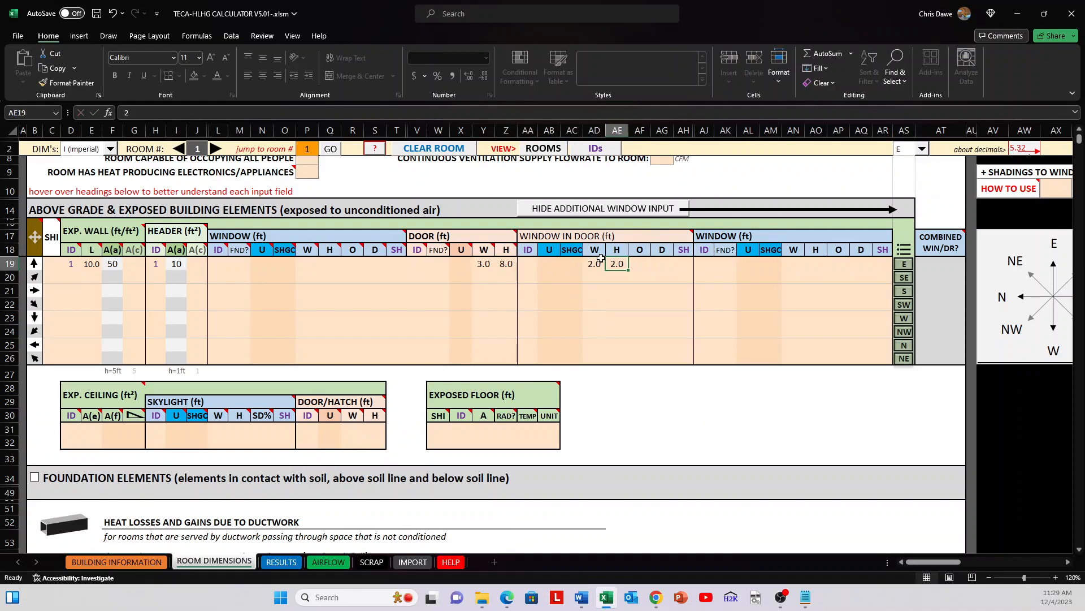
pyautogui.moveTo(594, 260); pyautogui.dragTo(617, 263)
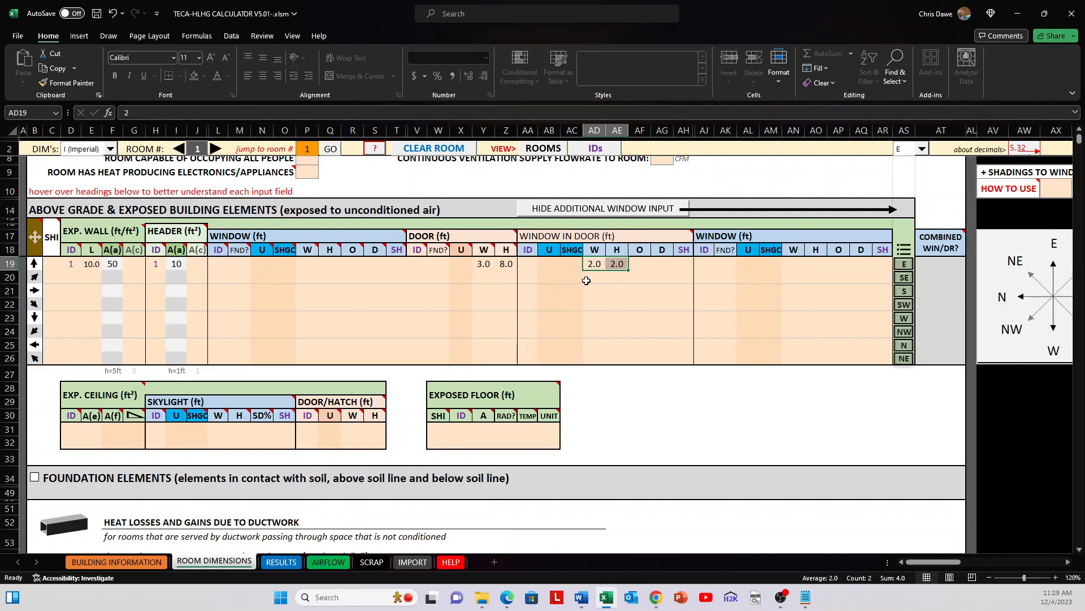
# Step: Clear the width and height of the first row's window in door
pyautogui.press('Delete')
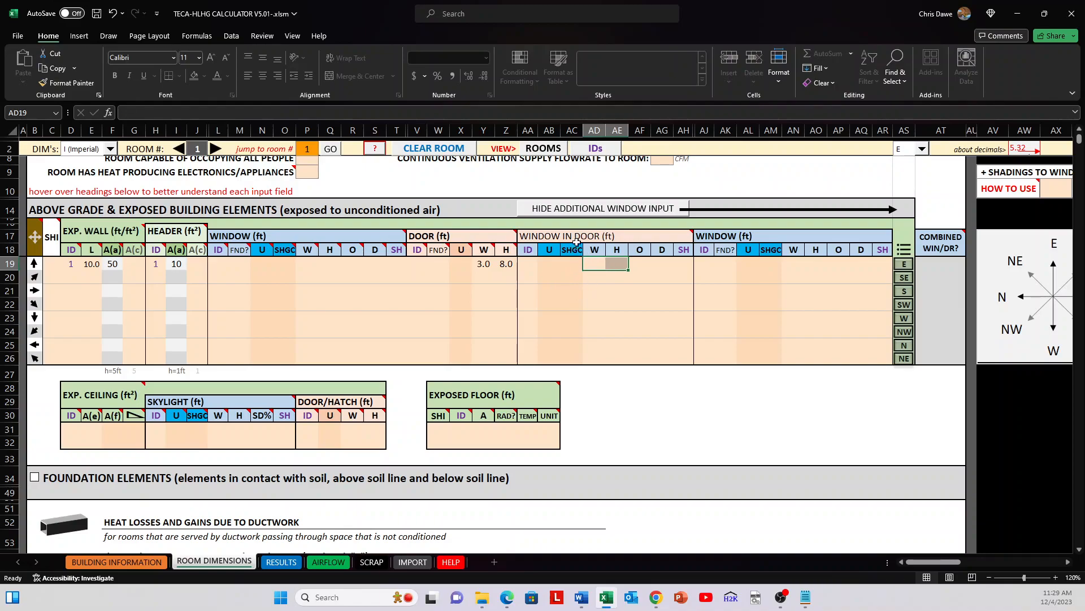
pyautogui.moveTo(496, 234)
pyautogui.click(577, 304)
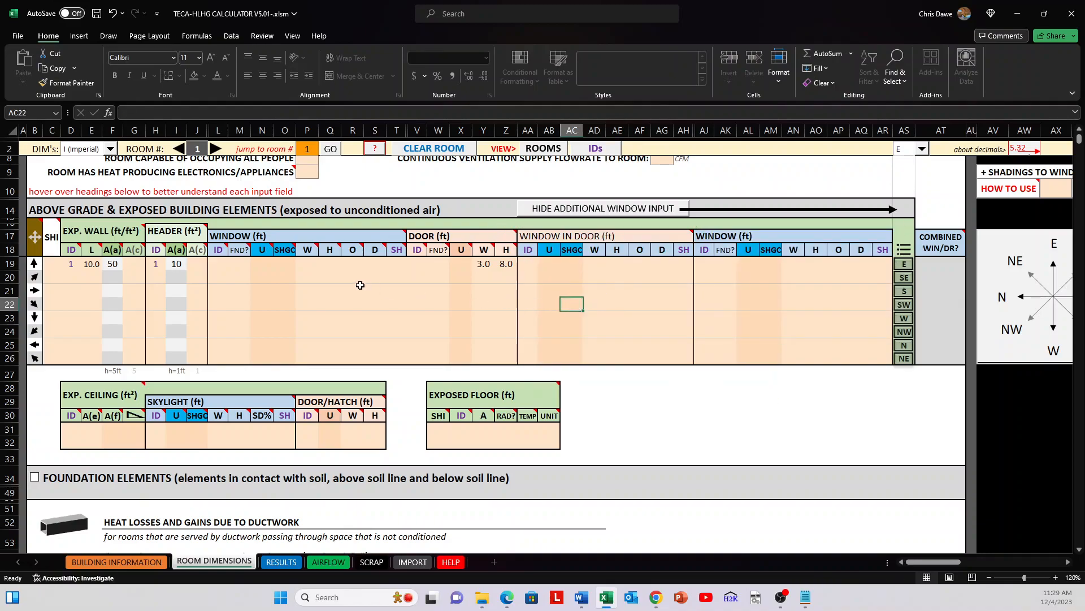
# Step: Review the first row's window width input and its window-in-door input range
pyautogui.moveTo(270, 234); pyautogui.dragTo(314, 266)
pyautogui.click(314, 265)
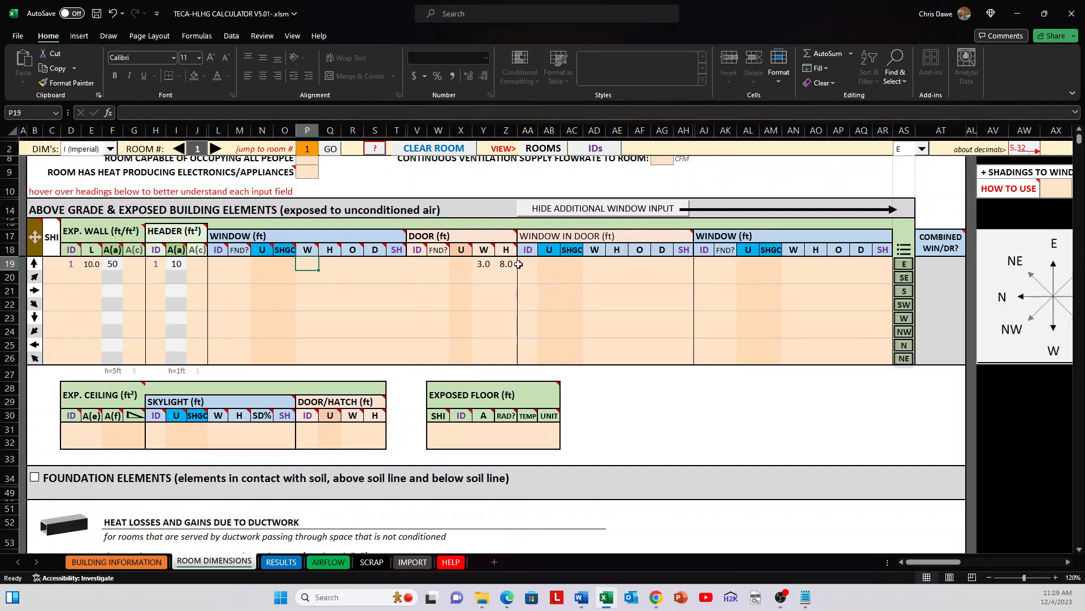
pyautogui.moveTo(527, 264); pyautogui.dragTo(678, 269)
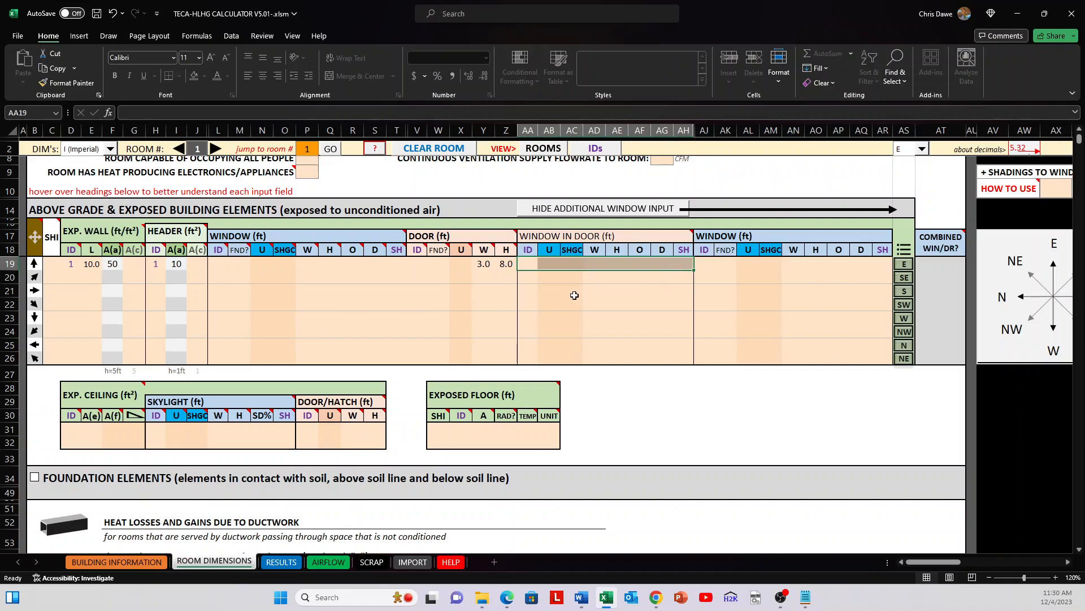
pyautogui.click(751, 303)
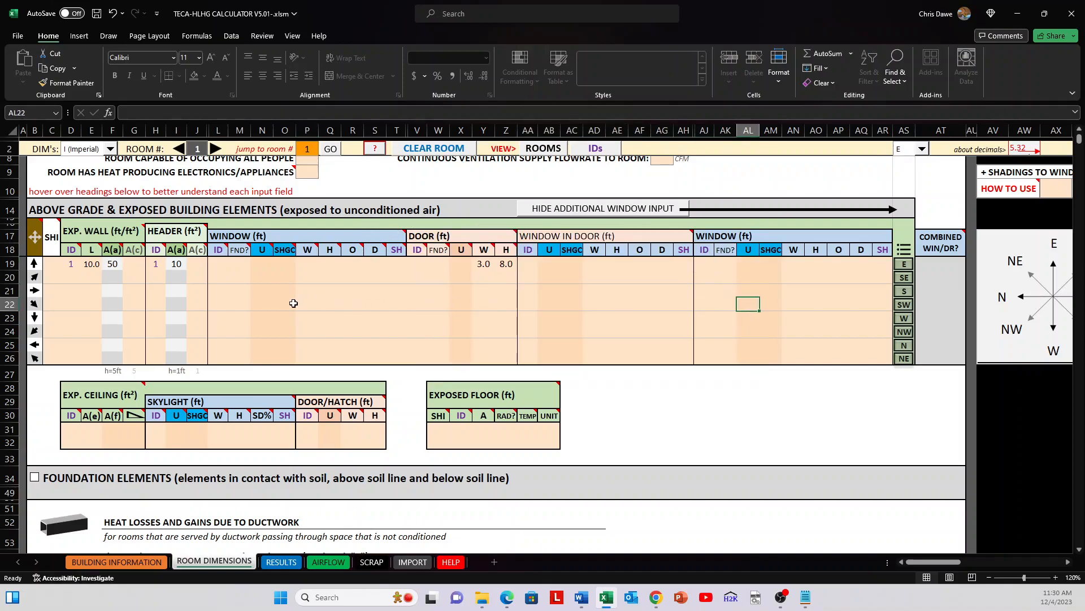
# Step: Review the first orientation row and the remaining orientation rows 20 to 26 of the above grade elements table
pyautogui.scroll(-2, 299, 294)
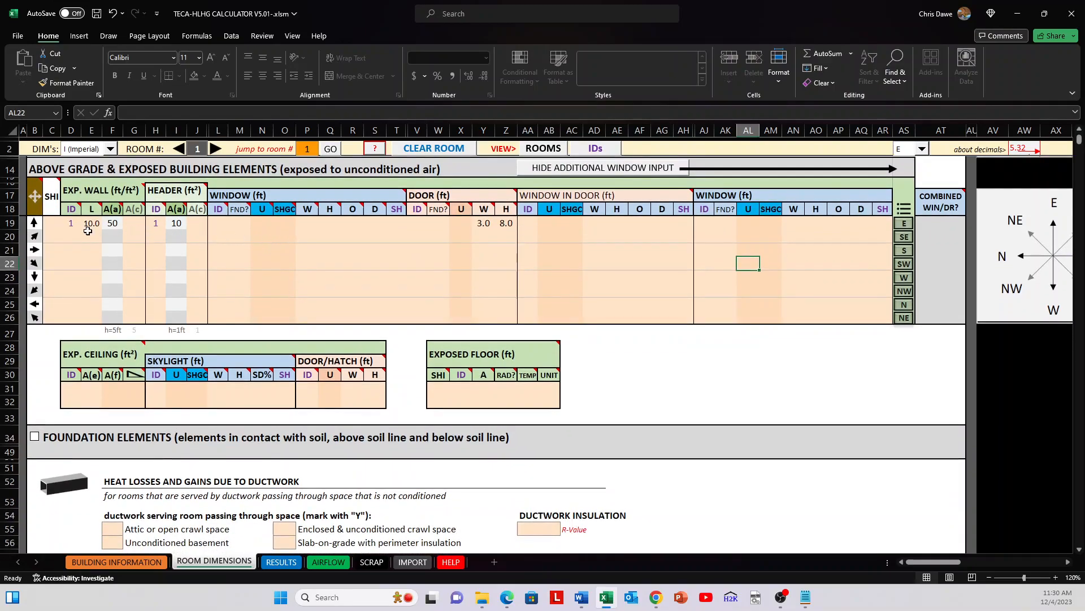
pyautogui.click(10, 224)
pyautogui.moveTo(10, 237); pyautogui.dragTo(19, 318)
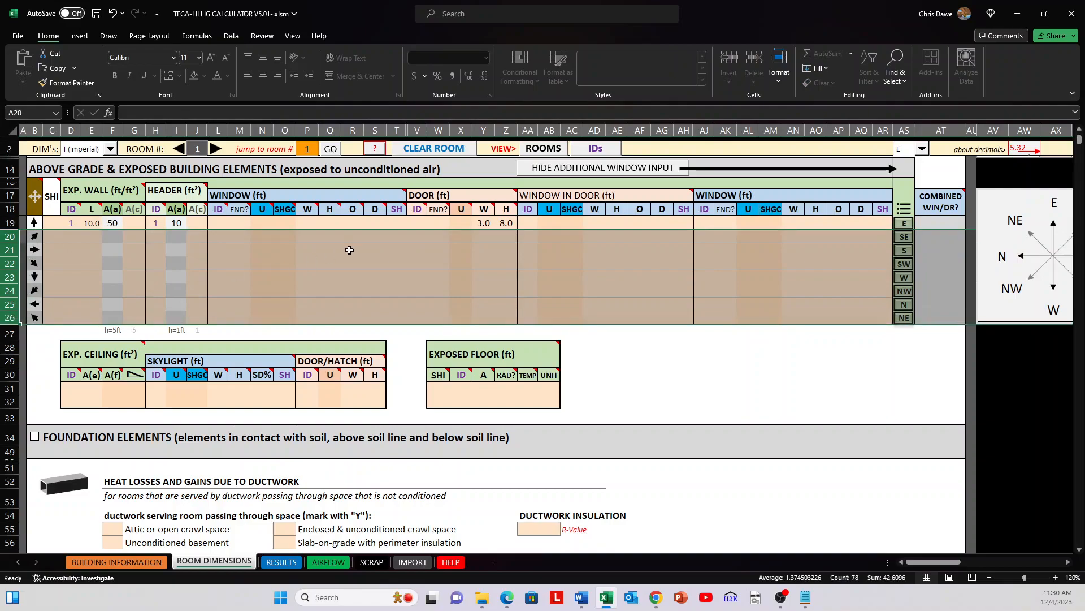
pyautogui.click(351, 249)
pyautogui.scroll(1, 351, 249)
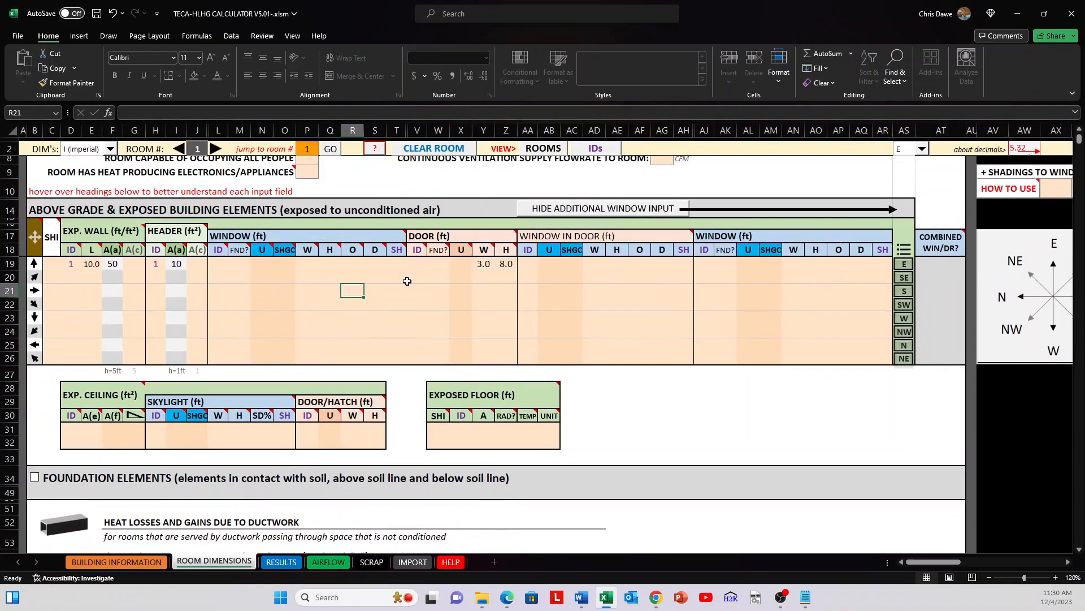
# Step: Hide the additional window input columns and select the exposed ceiling's skylight and door/hatch input cells
pyautogui.click(655, 209)
pyautogui.scroll(-2, 339, 282)
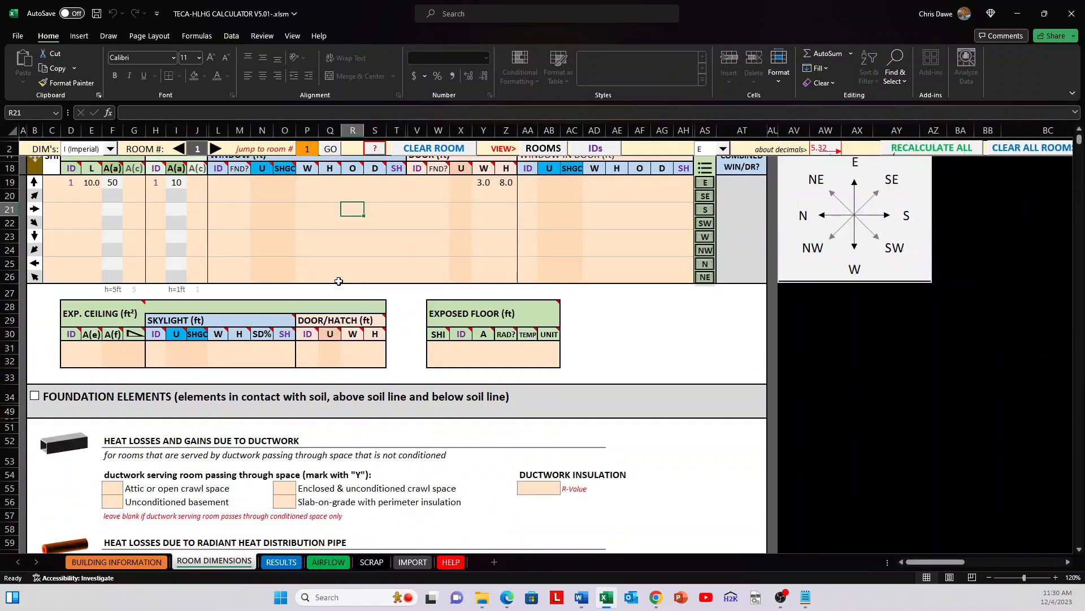
pyautogui.moveTo(158, 346); pyautogui.dragTo(404, 346)
pyautogui.moveTo(311, 323)
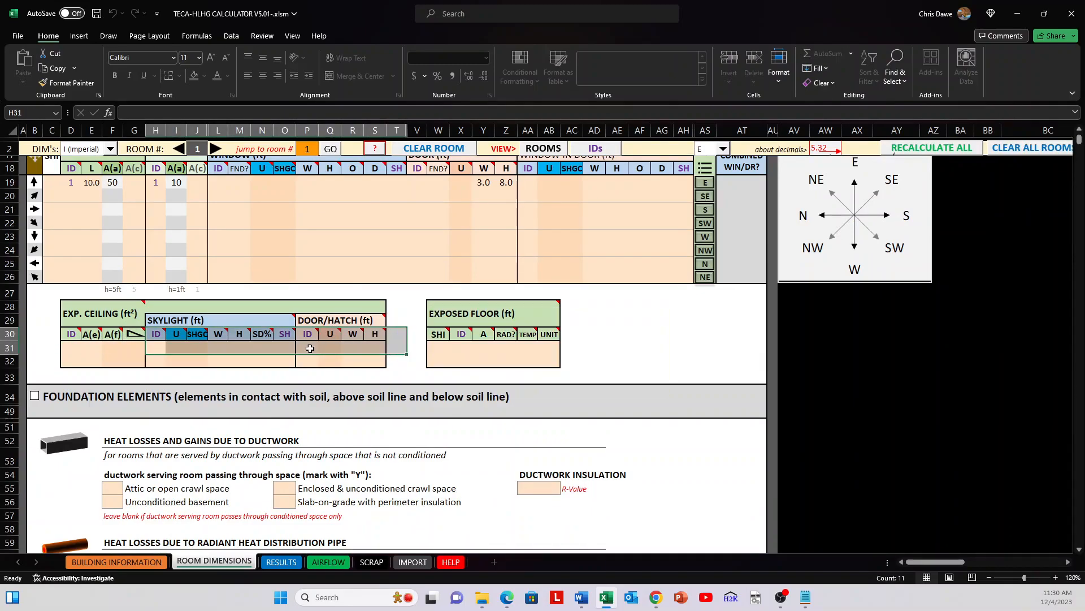
pyautogui.moveTo(154, 351); pyautogui.dragTo(374, 358)
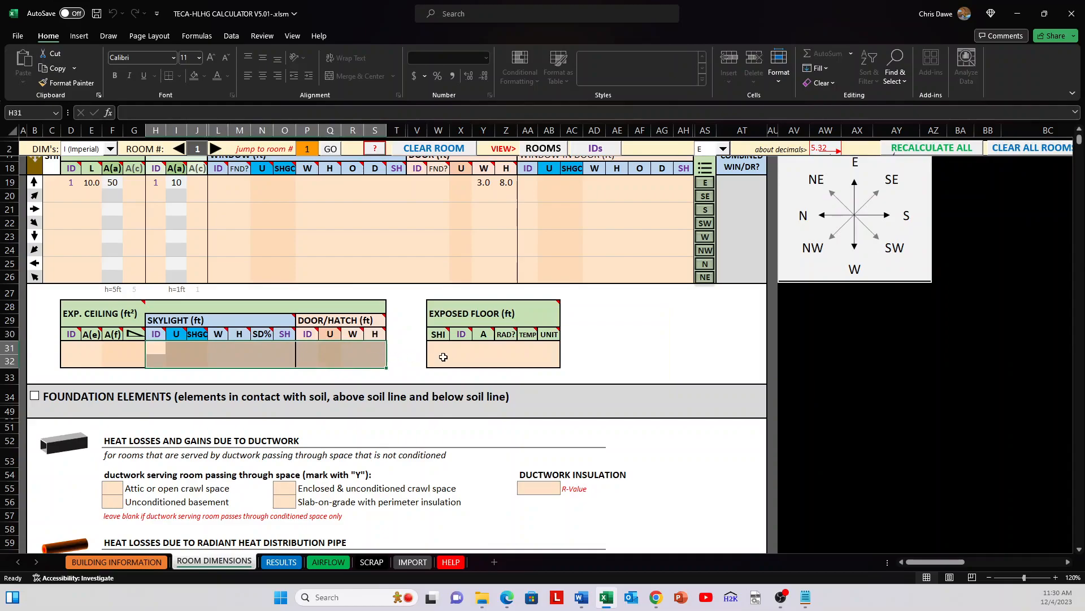
# Step: Set the exposed floor's ID to 1 in the first row and review the exposed floor heading's note
pyautogui.click(441, 359)
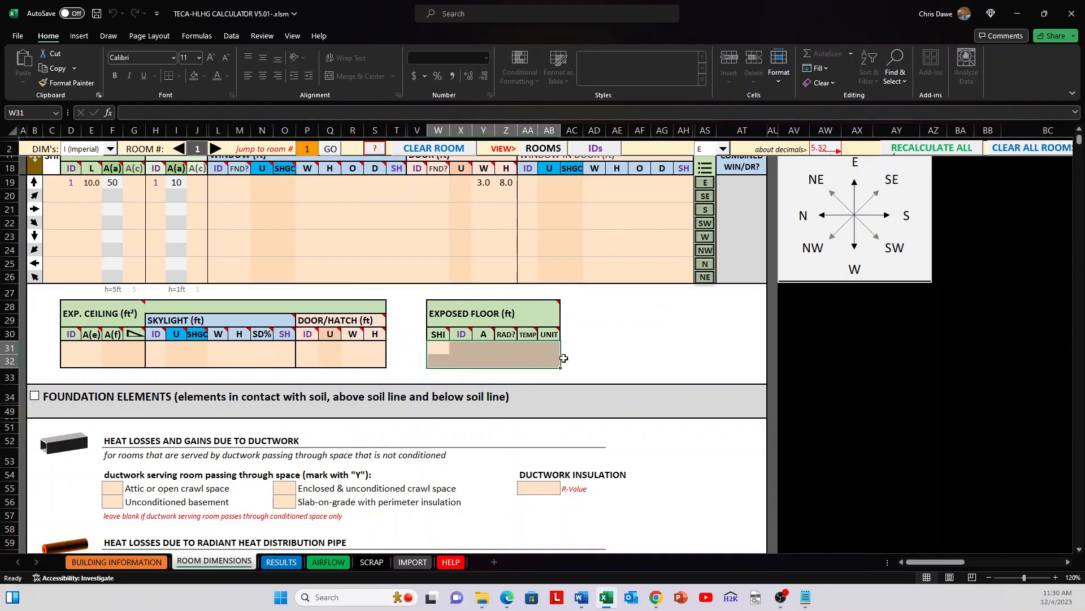
pyautogui.click(598, 345)
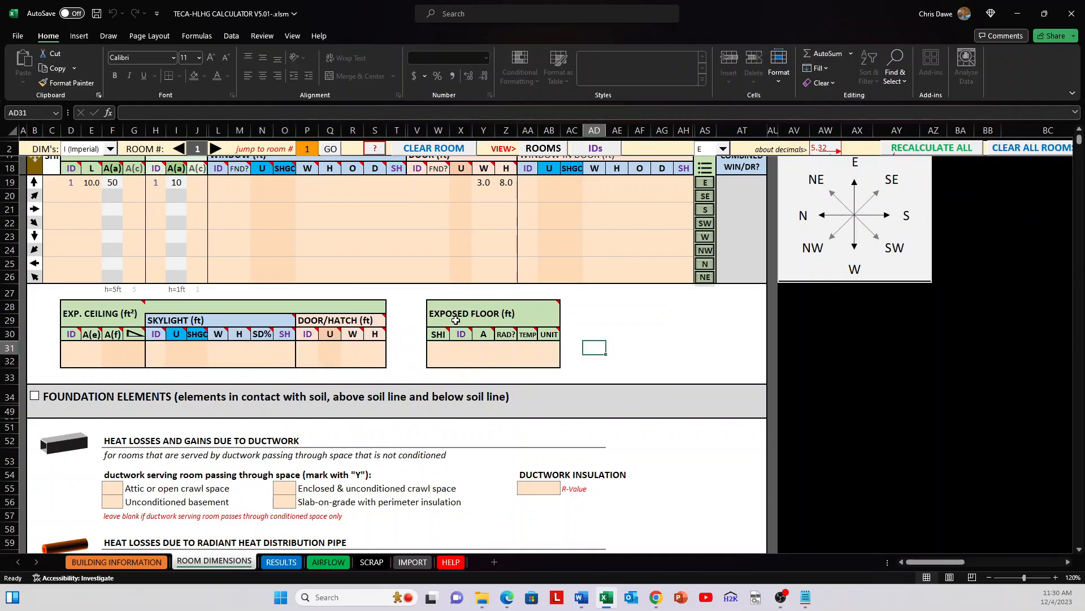
pyautogui.click(441, 346)
pyautogui.click(460, 346)
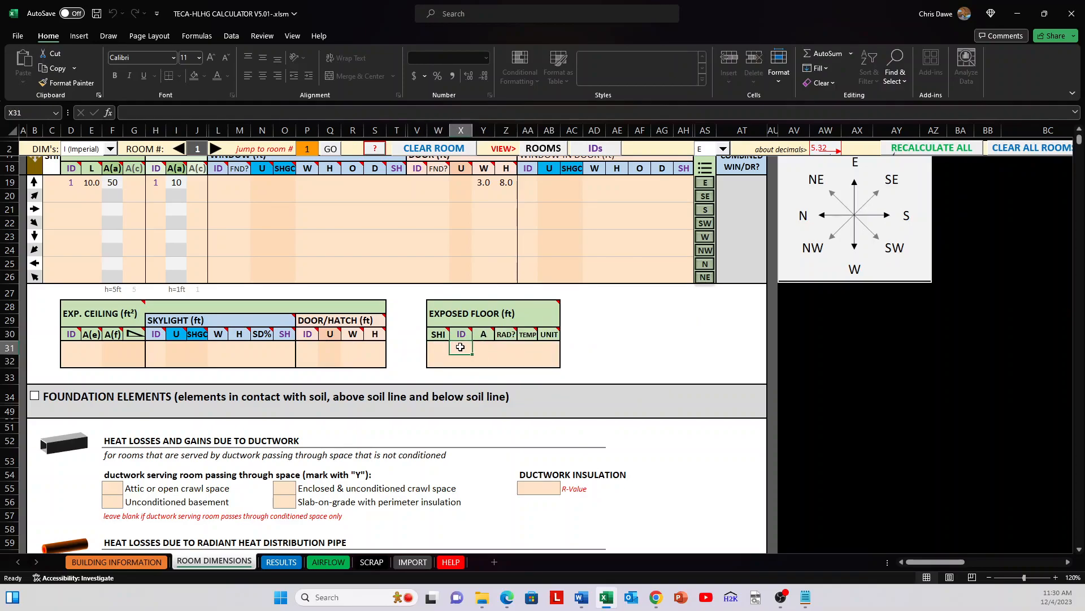
pyautogui.press('Tab')
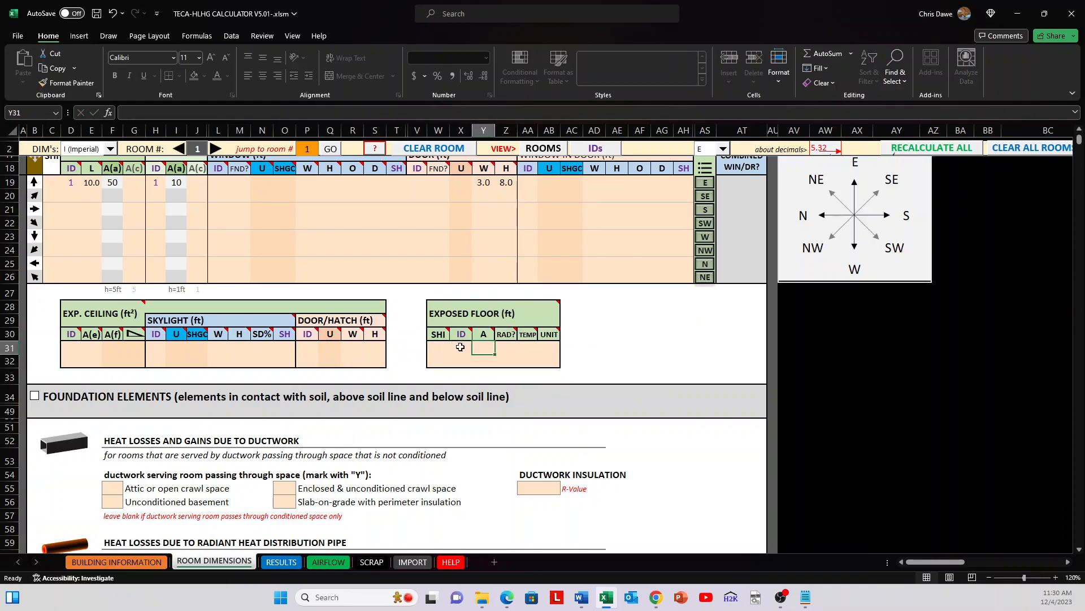
pyautogui.click(469, 348)
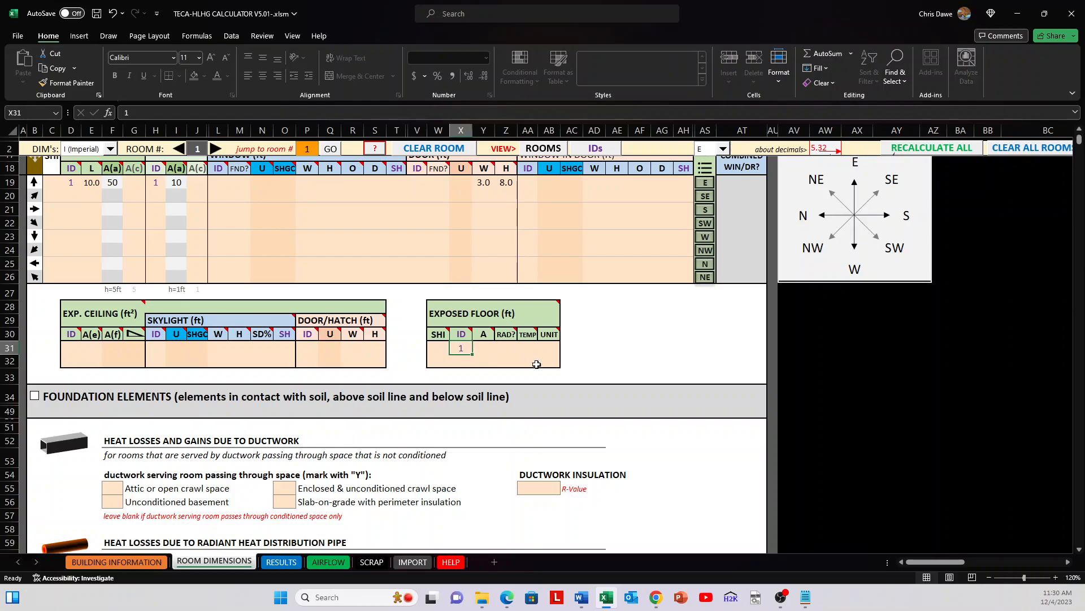
pyautogui.moveTo(440, 317)
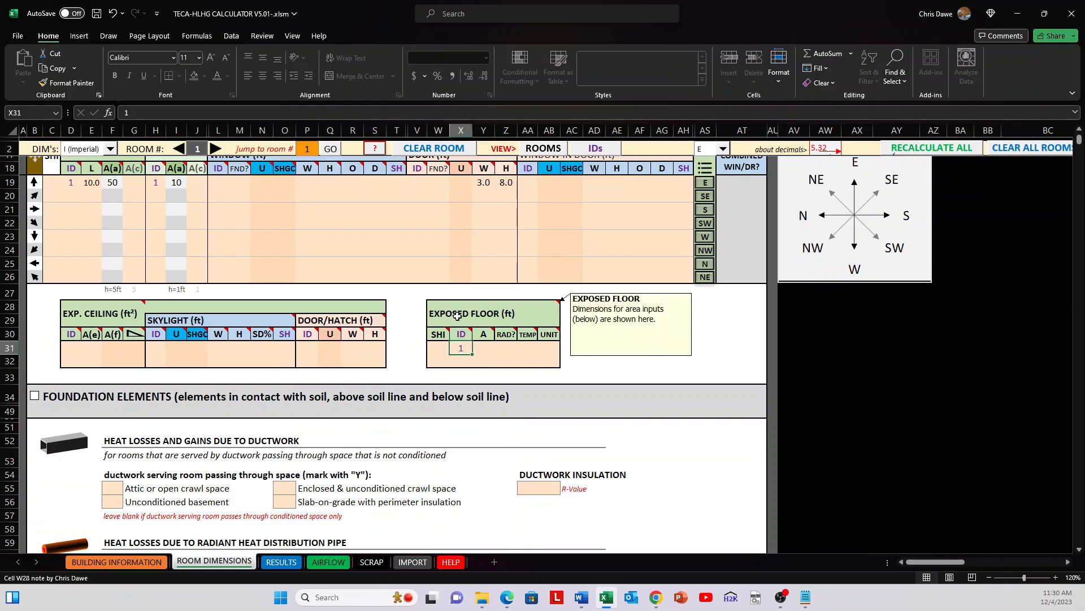
# Step: Examine the saved ceiling and floor assemblies on the Building Information sheet, selecting the floor ID 1 description and R-value
pyautogui.click(116, 561)
pyautogui.scroll(-20, 450, 365)
pyautogui.scroll(-20, 450, 365)
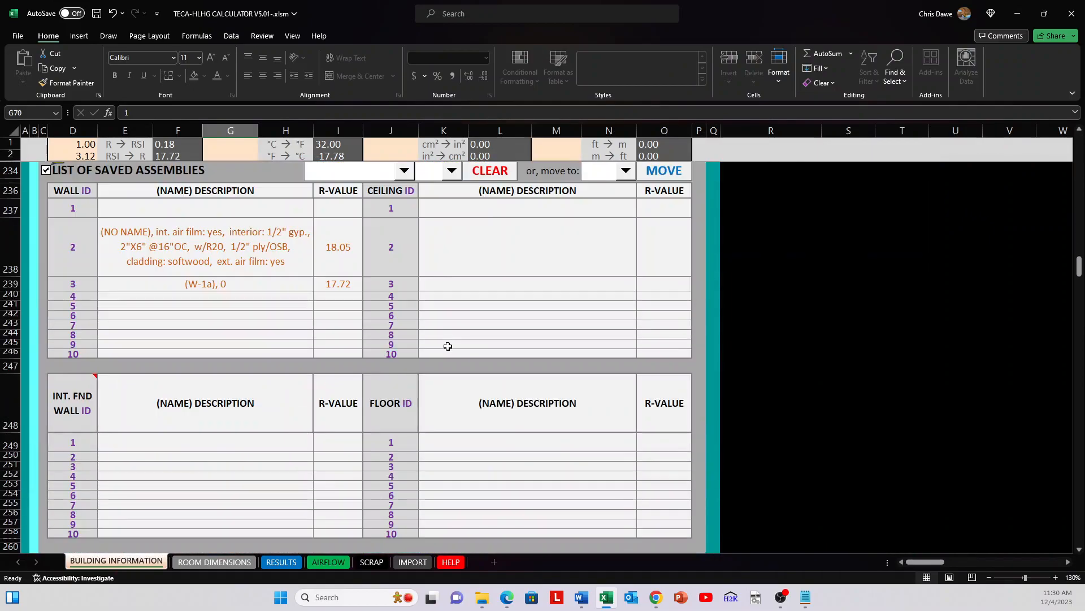
pyautogui.moveTo(392, 274); pyautogui.dragTo(395, 309)
pyautogui.moveTo(477, 308); pyautogui.dragTo(656, 310)
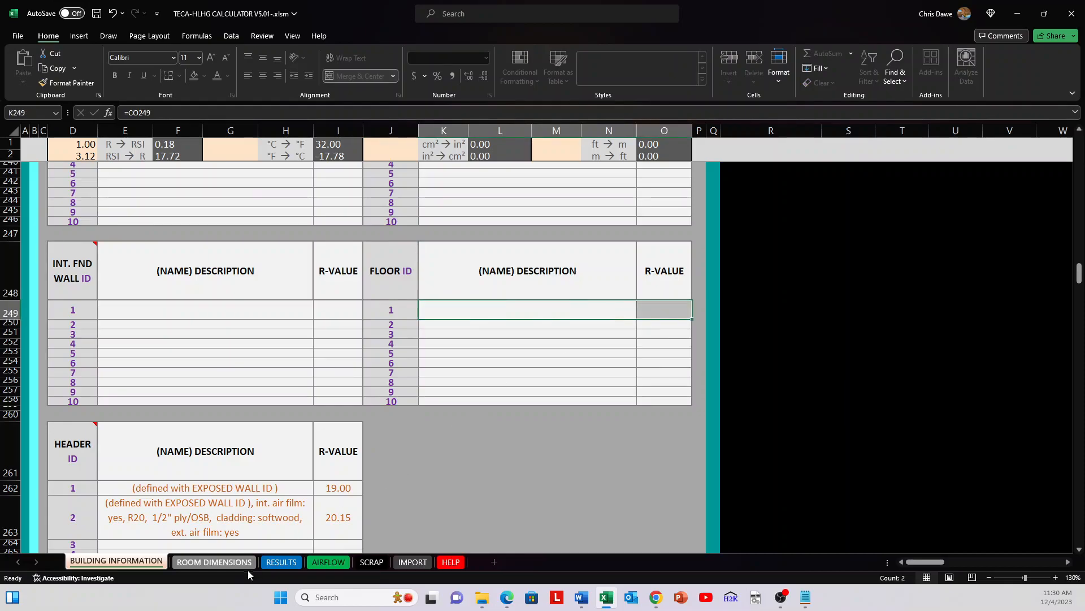
# Step: Back on the Room Dimensions sheet, set the exposed floor's area to 200 and mark it as radiant with Y
pyautogui.click(222, 563)
pyautogui.click(484, 346)
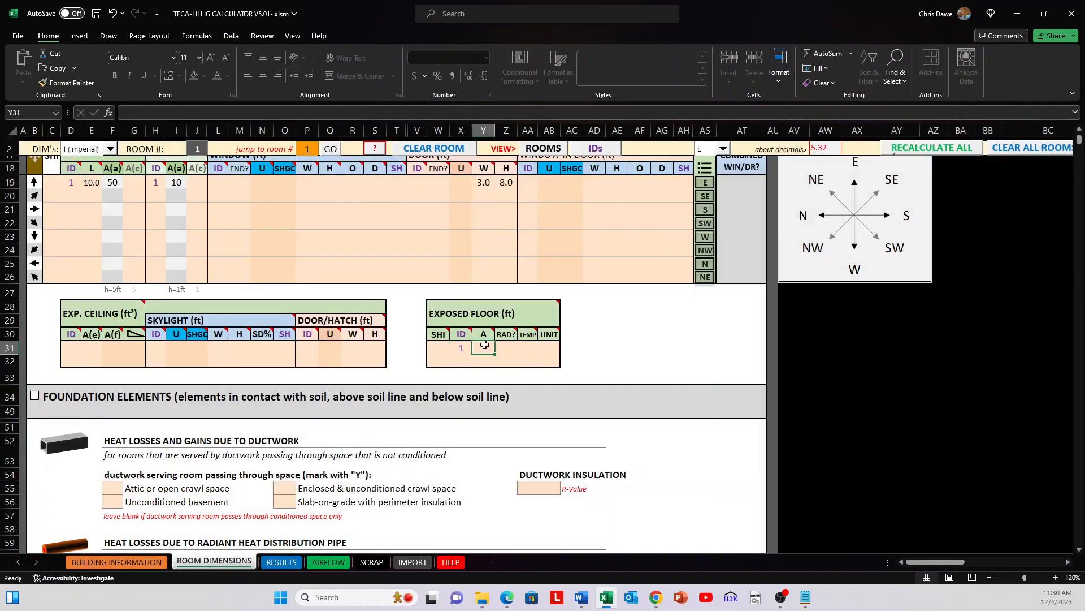
pyautogui.write('200')
pyautogui.press('Tab')
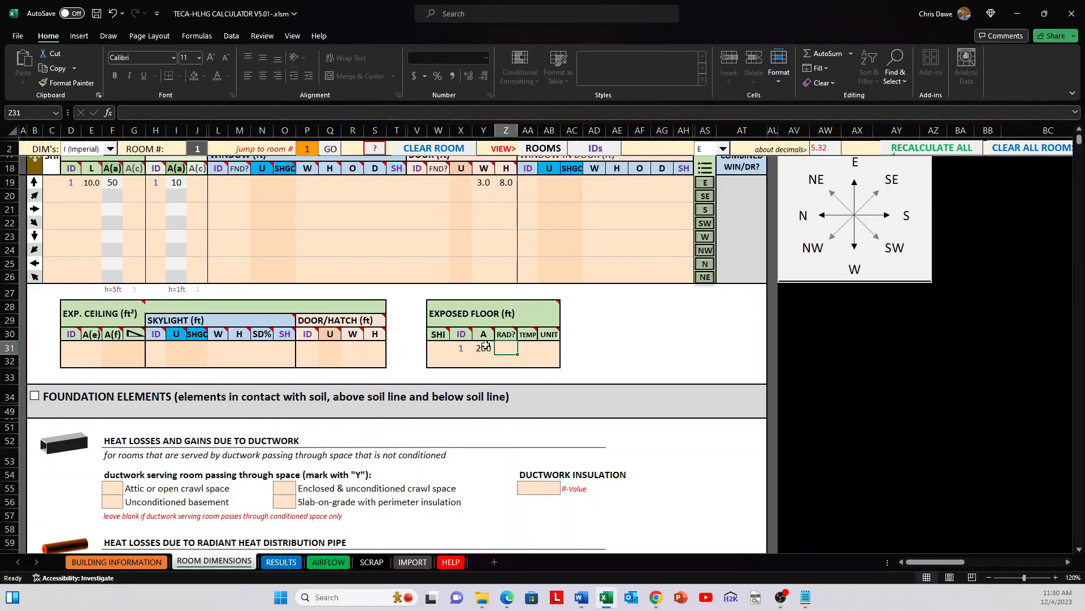
pyautogui.moveTo(512, 335)
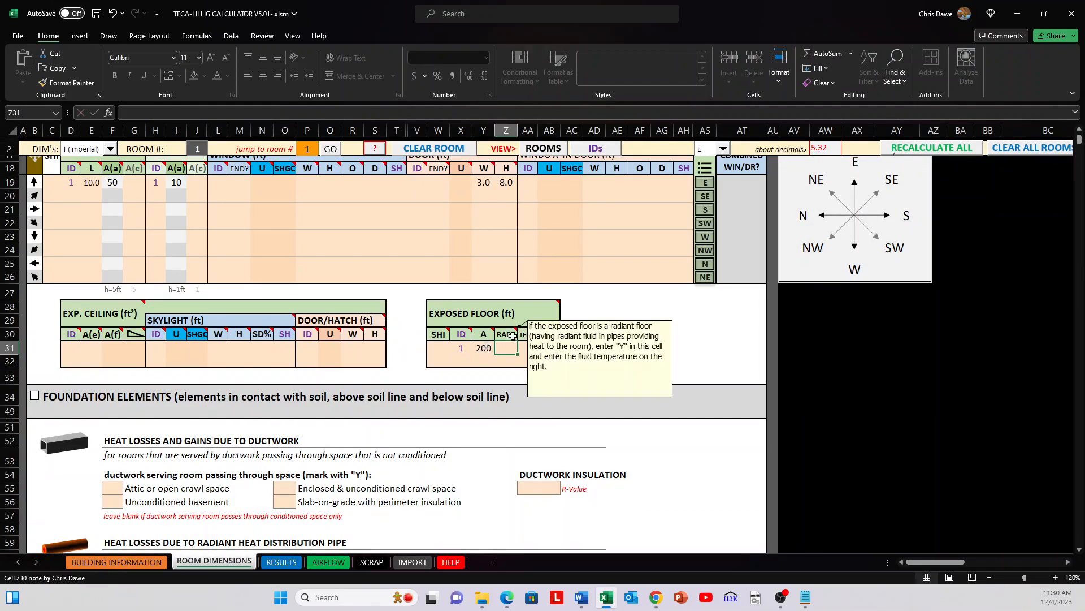
pyautogui.write('Y')
pyautogui.press('Tab')
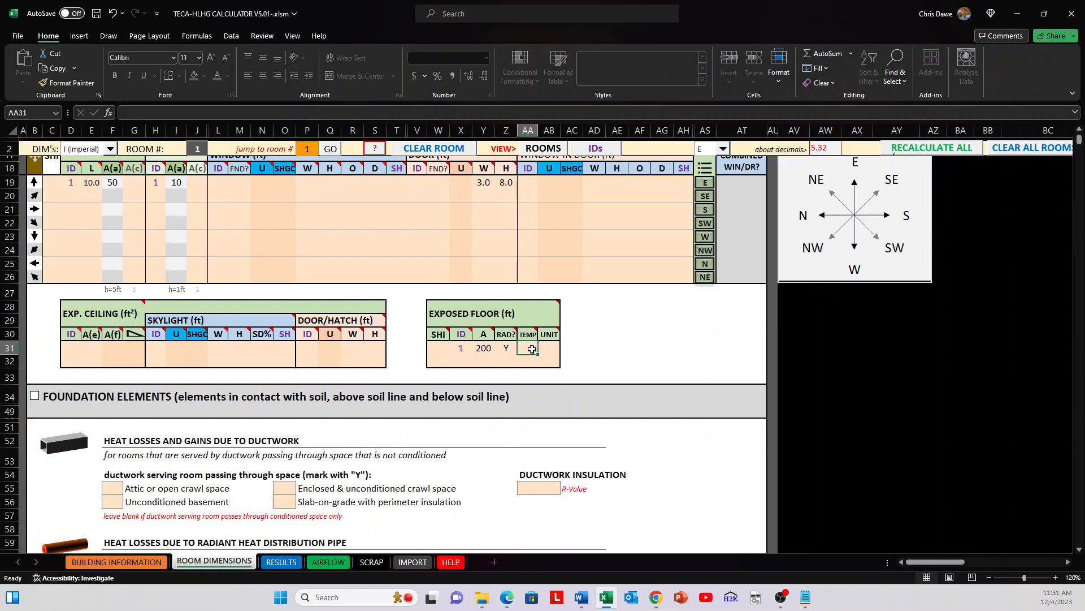
# Step: Set the exposed radiant floor's fluid temperature to 45 with unit C
pyautogui.write('45')
pyautogui.press('Tab')
pyautogui.write('C')
pyautogui.click(584, 353)
# Step: Change the exposed floor's temperature unit to F and select the row's area through unit cells for review
pyautogui.click(528, 348)
pyautogui.click(546, 347)
pyautogui.click(530, 345)
pyautogui.click(551, 348)
pyautogui.write('F')
pyautogui.press('Return')
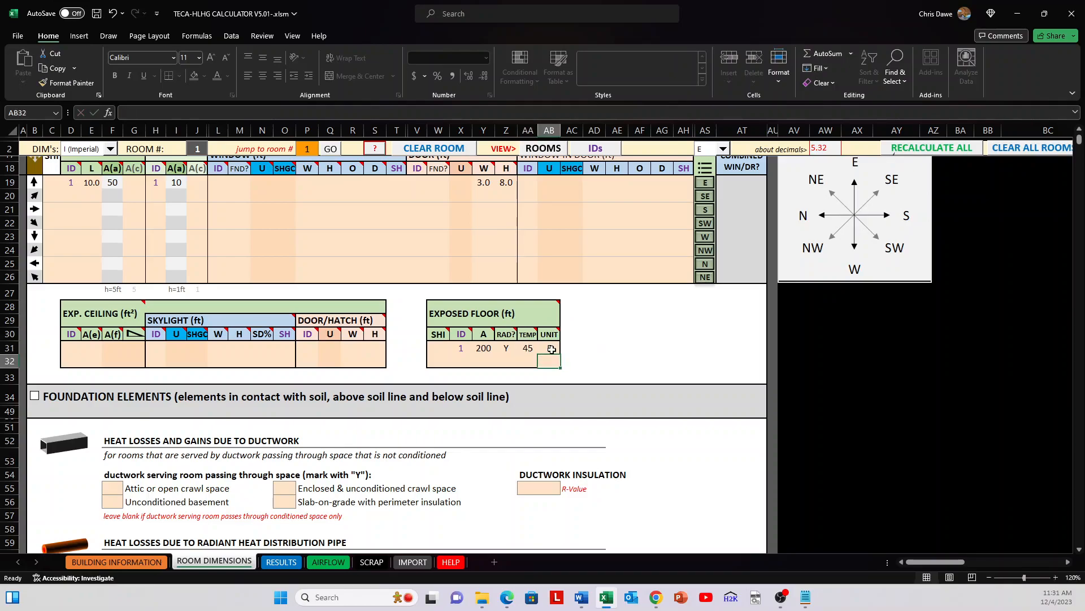
pyautogui.moveTo(552, 347); pyautogui.dragTo(472, 349)
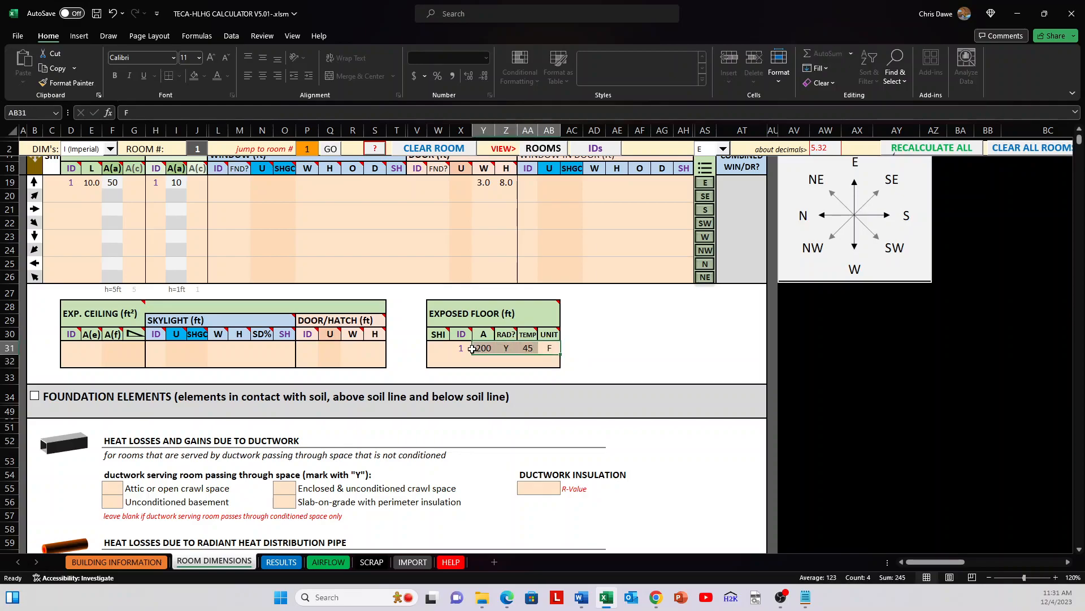
# Step: Show the Foundation Elements section and select its Foundation ID cell
pyautogui.scroll(-2, 472, 348)
pyautogui.click(622, 295)
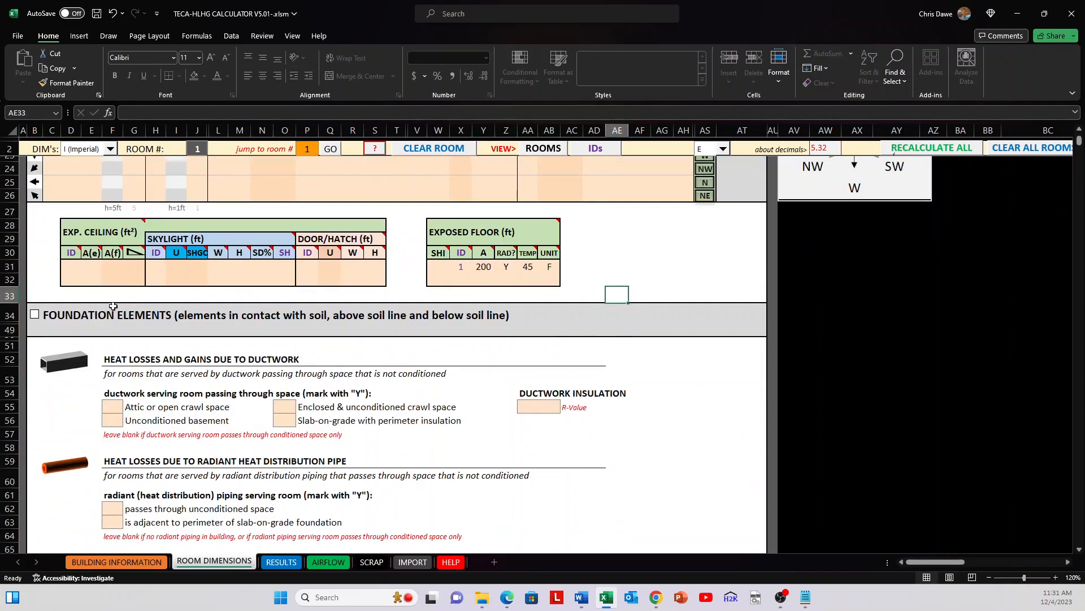
pyautogui.click(34, 315)
pyautogui.scroll(-2, 166, 315)
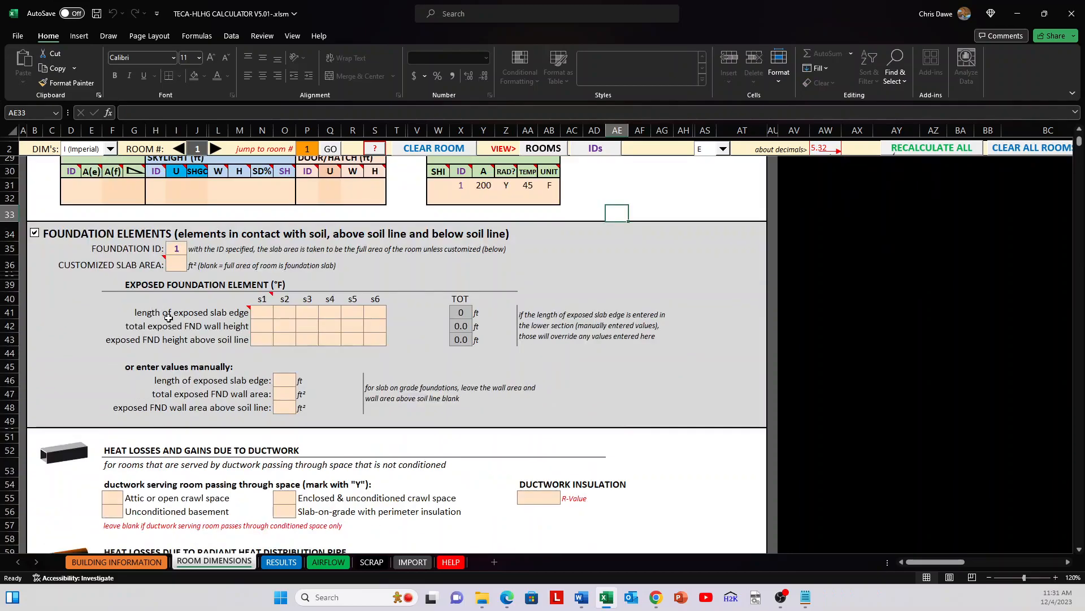
pyautogui.click(179, 249)
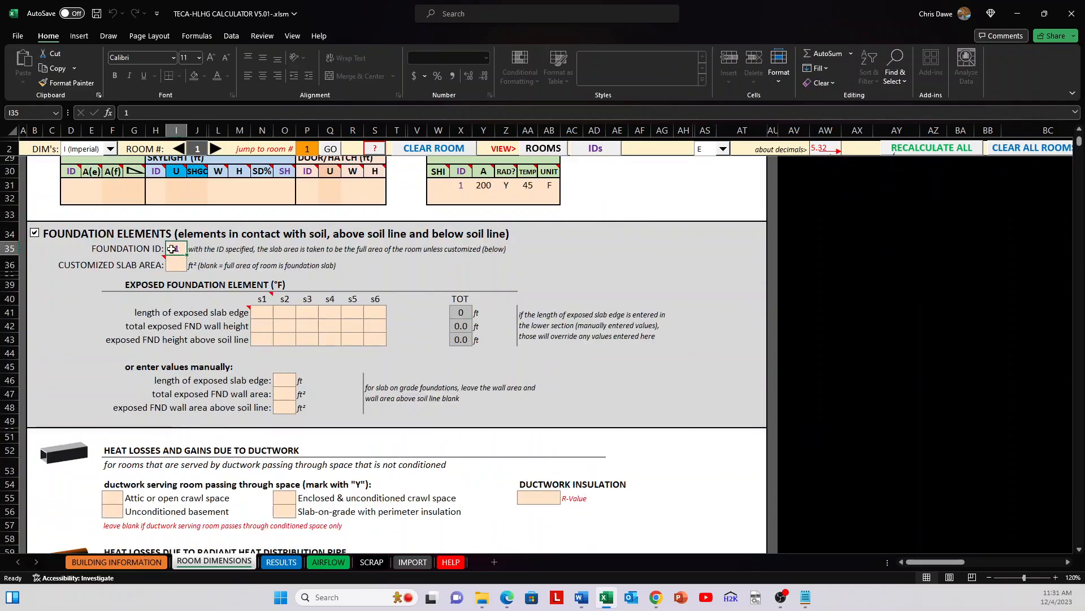
# Step: Check the description of saved foundation 1 on the Building Information sheet, and return to the Room Dimensions sheet
pyautogui.click(135, 562)
pyautogui.scroll(-20, 238, 353)
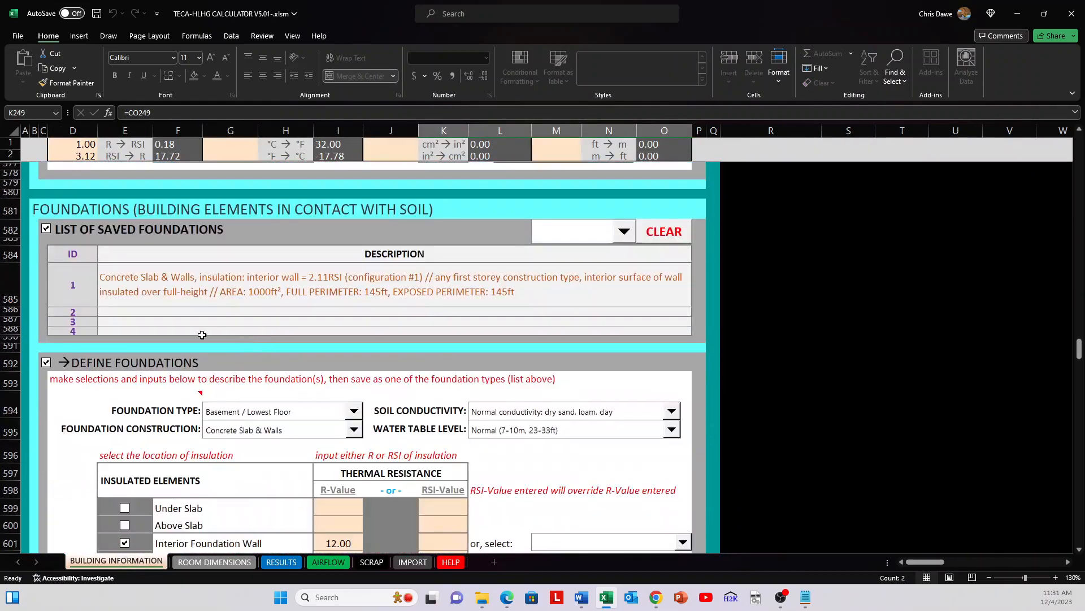
pyautogui.click(158, 288)
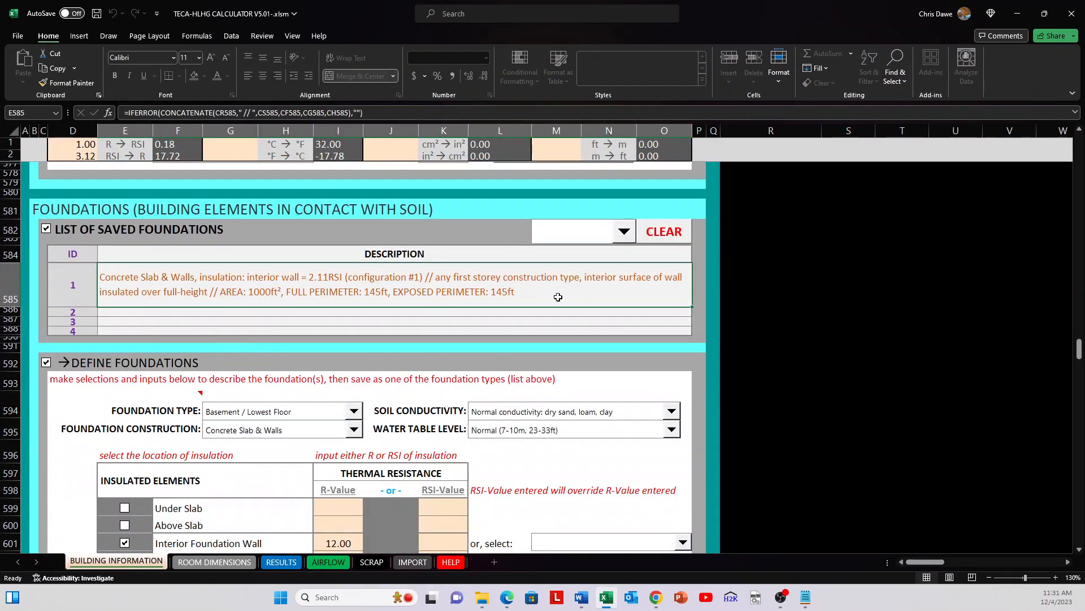
pyautogui.click(239, 562)
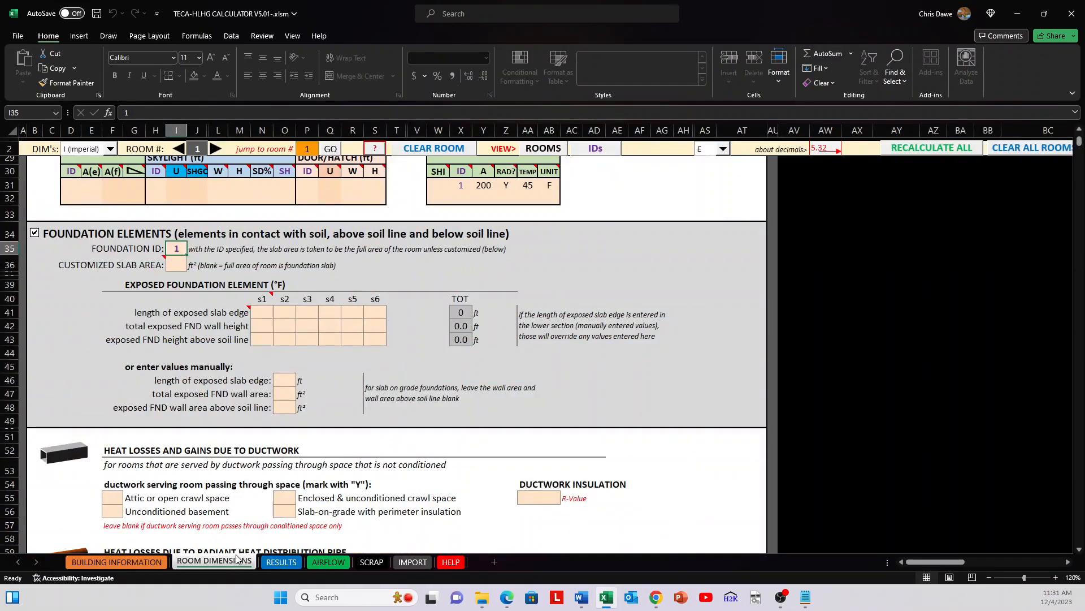
# Step: Review the customized slab area input, the room's floor area and the first exposed slab edge length cell
pyautogui.click(173, 264)
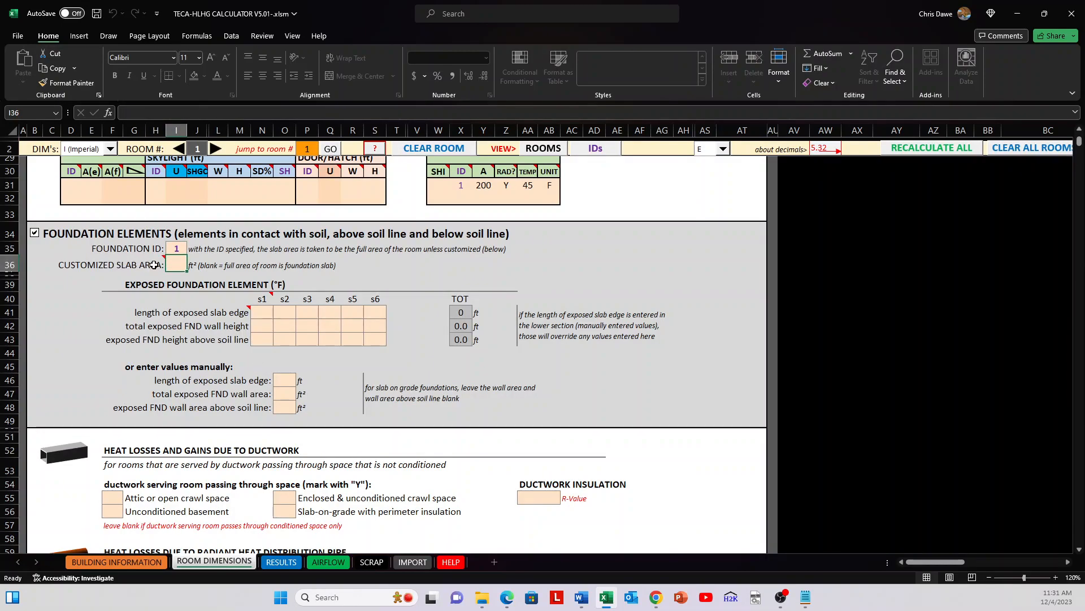
pyautogui.moveTo(155, 264)
pyautogui.scroll(7, 170, 278)
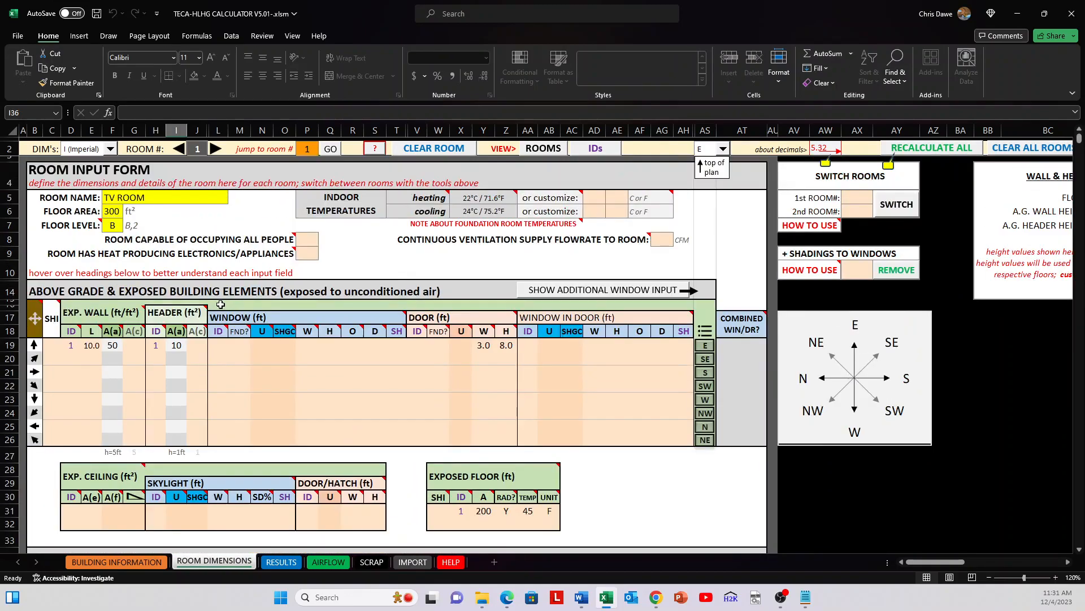
pyautogui.scroll(-10, 113, 220)
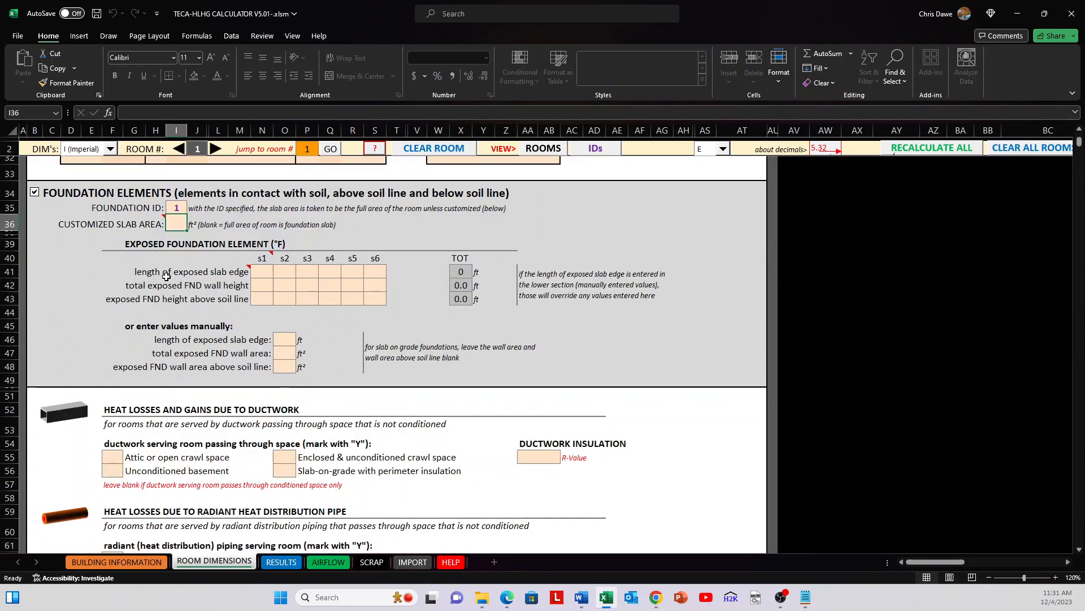
pyautogui.click(267, 271)
pyautogui.scroll(1, 311, 281)
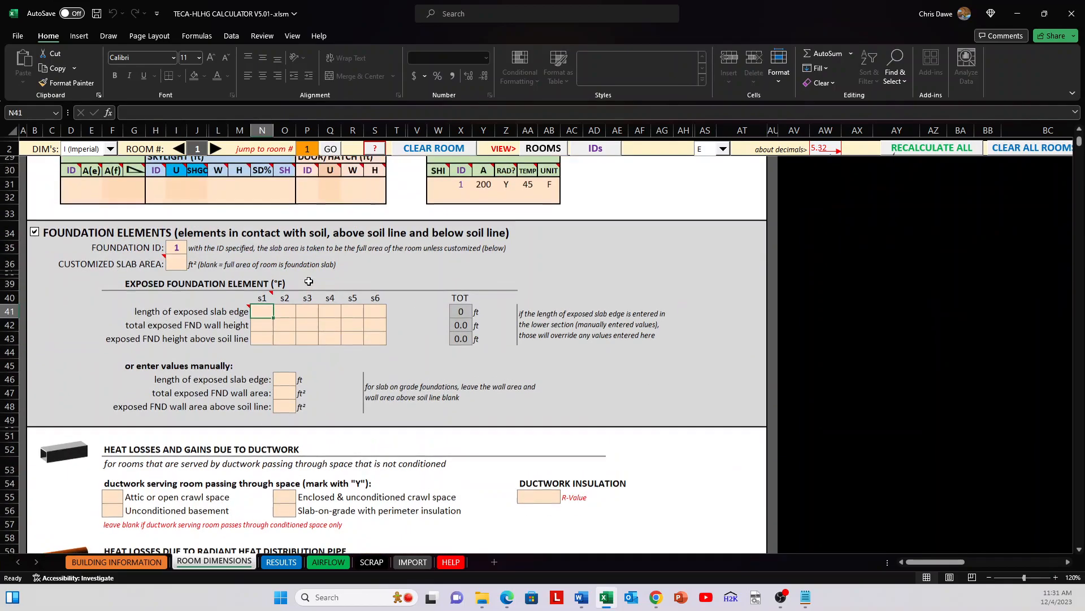
# Step: Check the customized slab area cell and enter 1 as the Foundation ID
pyautogui.click(175, 264)
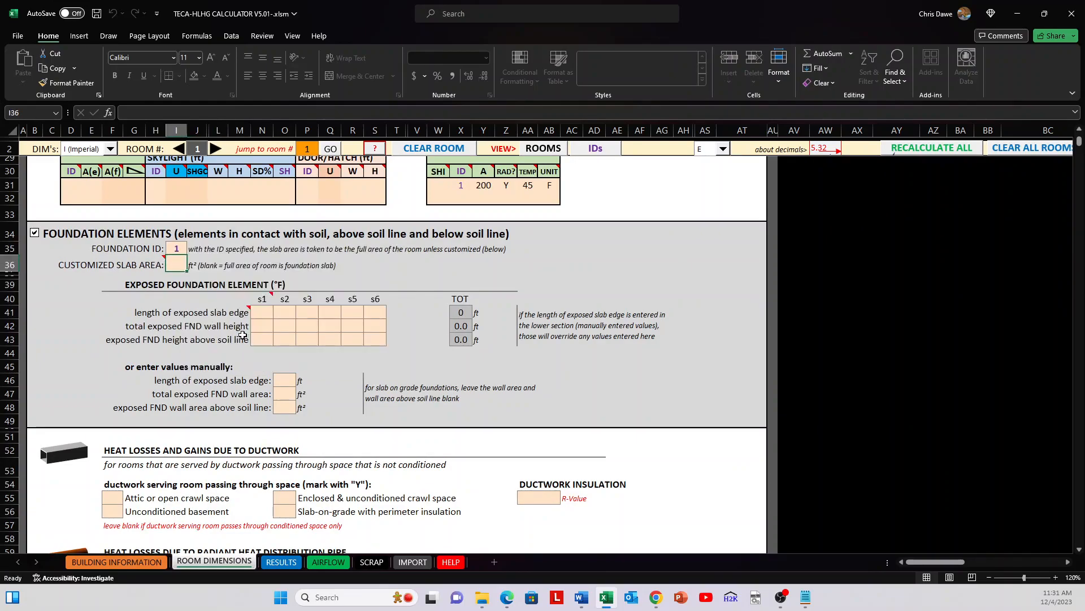
pyautogui.click(178, 248)
pyautogui.write('1')
pyautogui.press('Return')
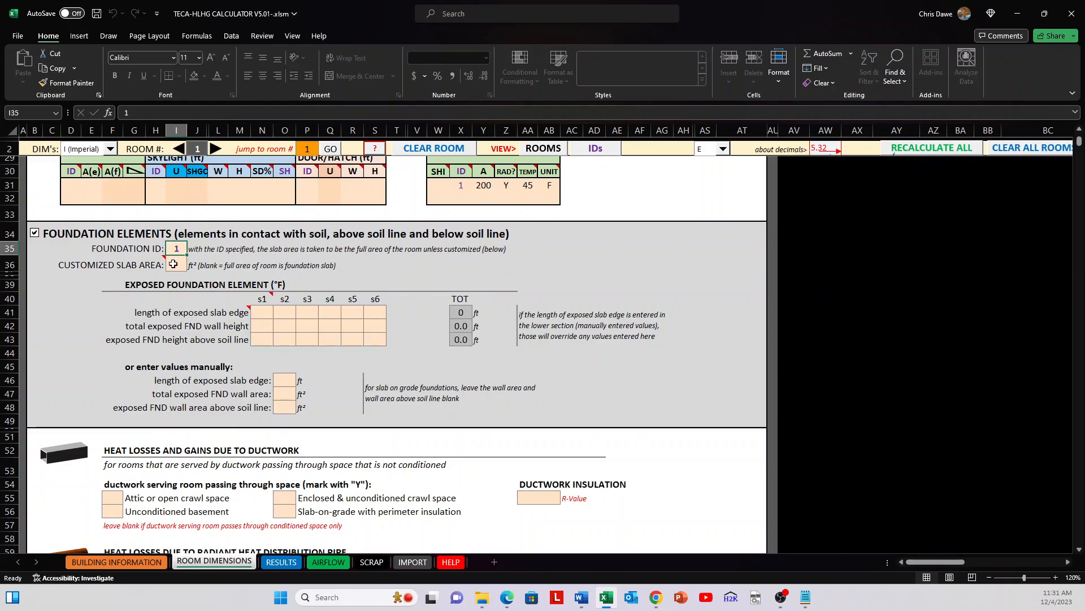
# Step: Enter exposed slab edge lengths of 5, 12 and 13 ft for s1, s2 and s3 in the exposed foundation element table
pyautogui.scroll(-1, 307, 334)
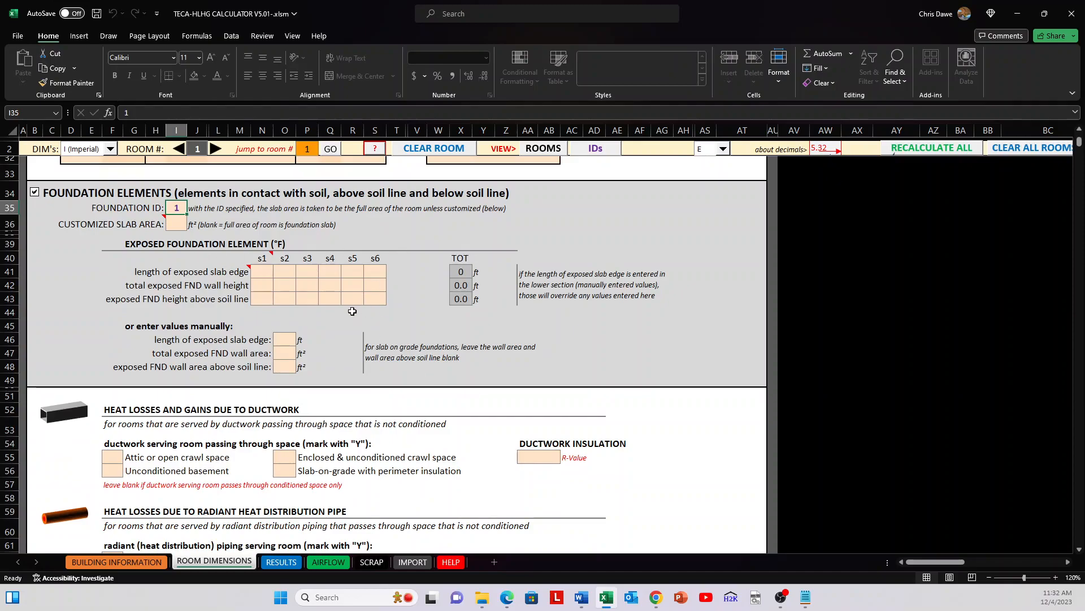
pyautogui.moveTo(117, 271); pyautogui.dragTo(385, 298)
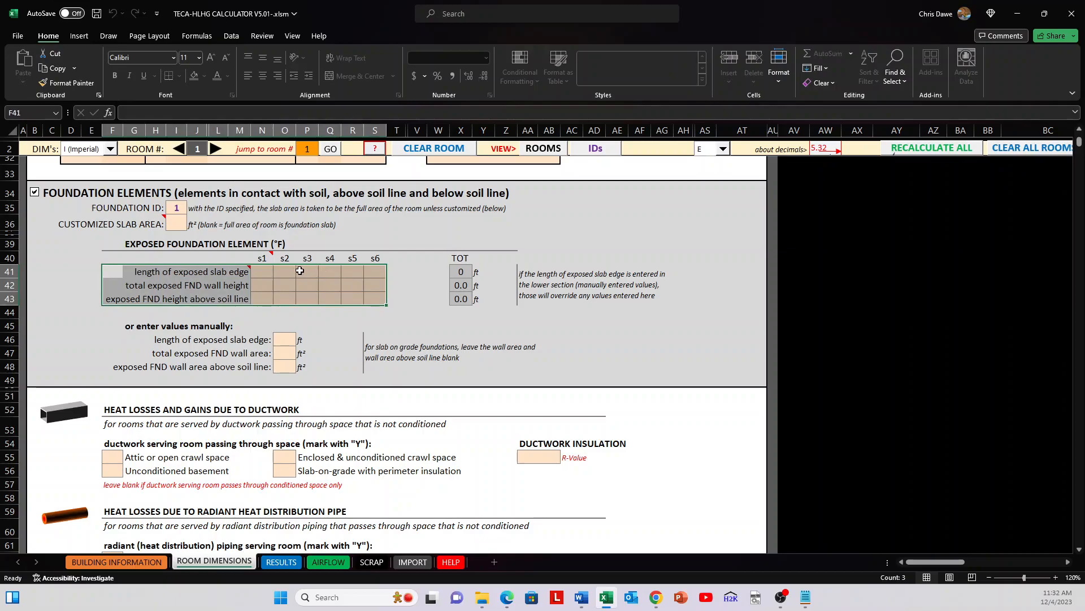
pyautogui.click(263, 271)
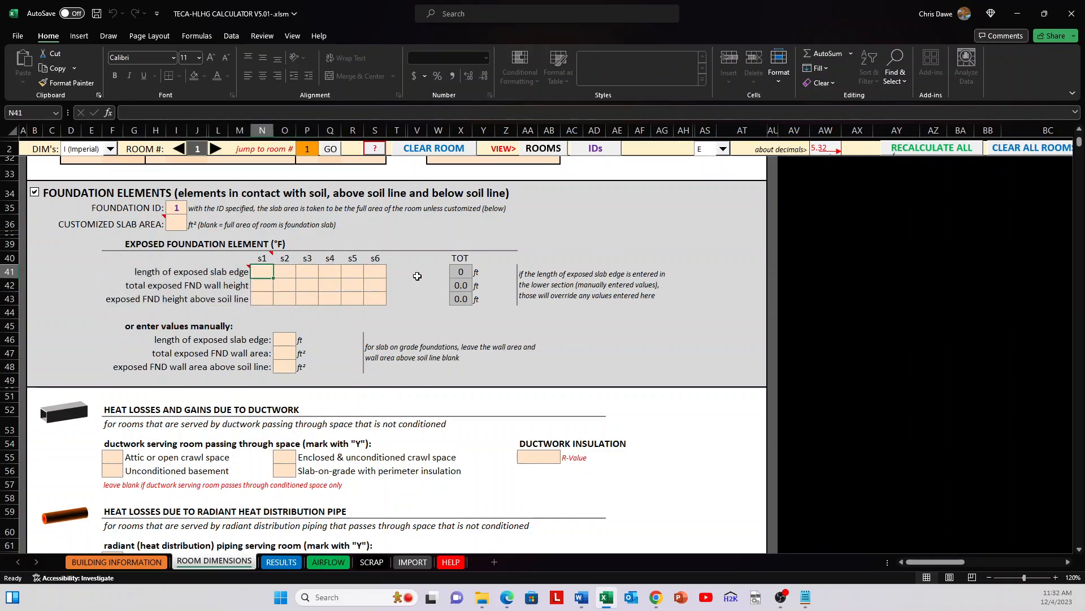
pyautogui.write('5')
pyautogui.press('Return')
pyautogui.press('Right')
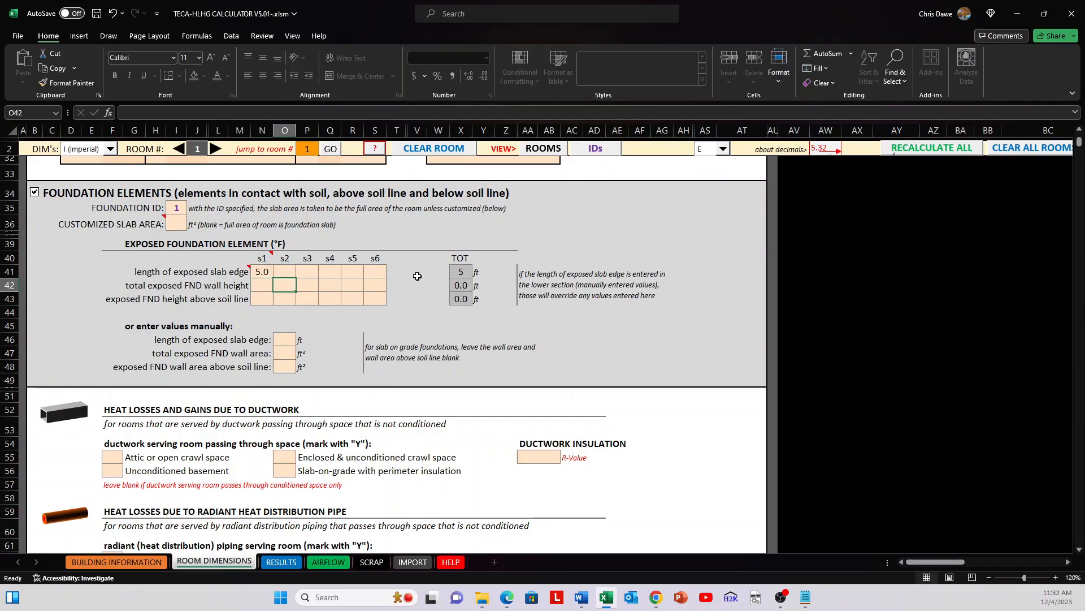
pyautogui.press('Up')
pyautogui.write('12')
pyautogui.press('Right')
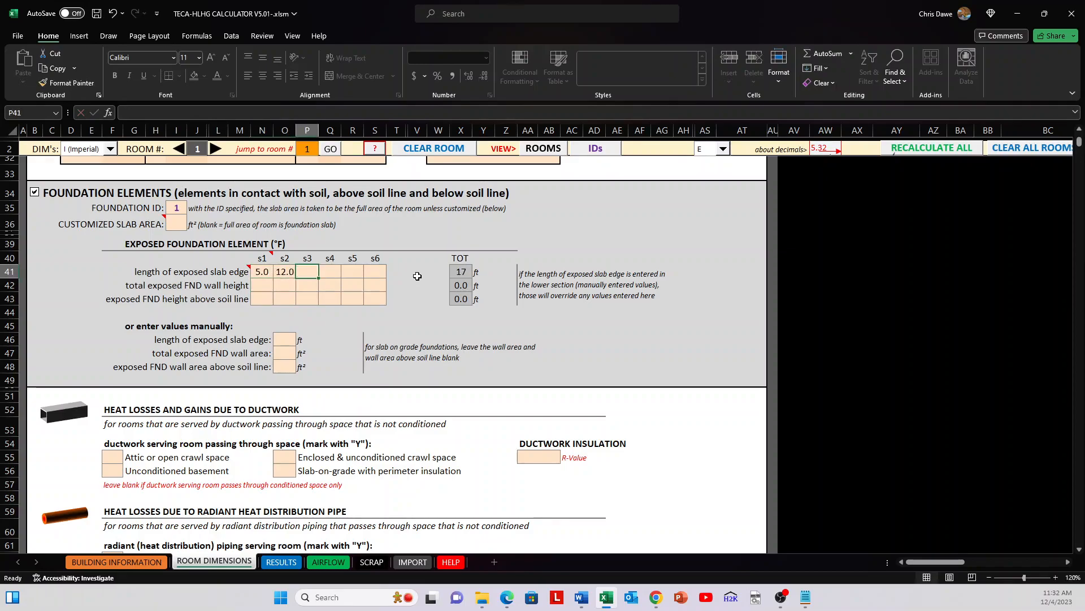
pyautogui.write('13')
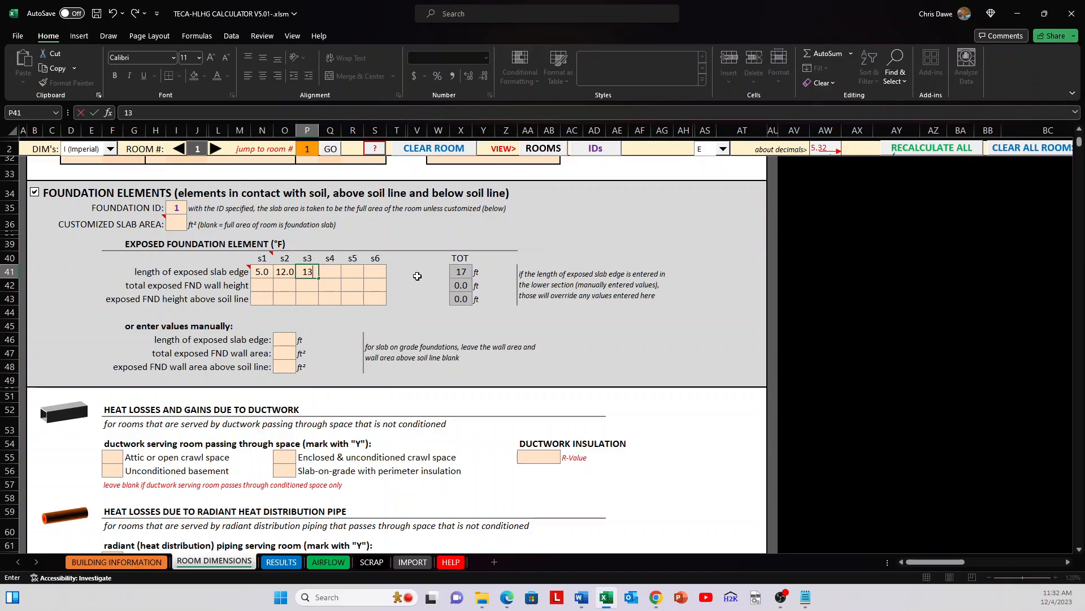
pyautogui.press('Return')
# Step: Enter total exposed foundation wall heights of 9, 6 and 0 ft for s1, s2 and s3
pyautogui.press('Left')
pyautogui.press('Left')
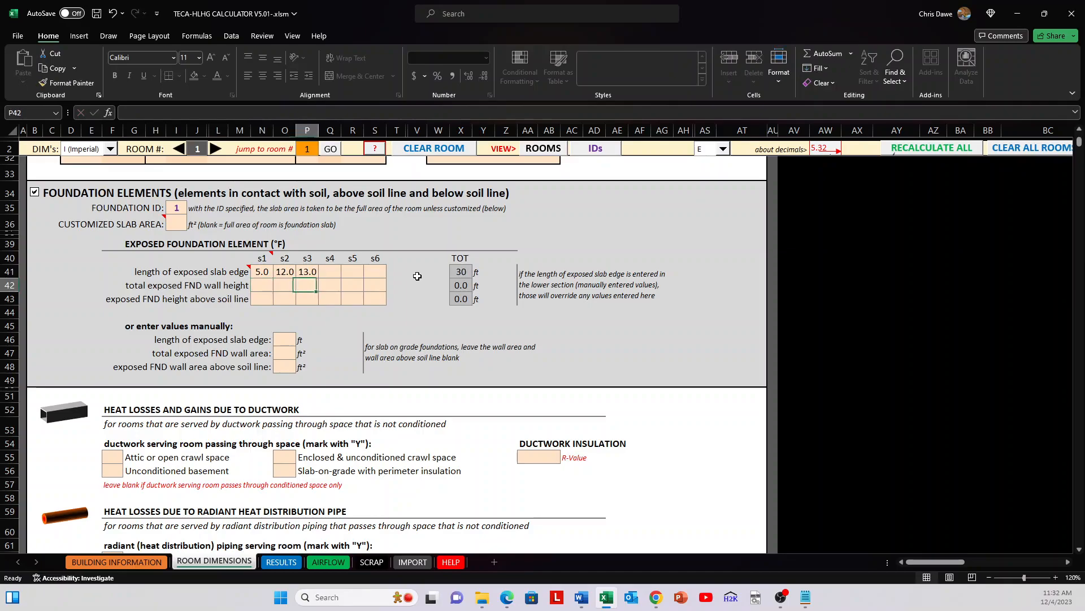
pyautogui.press('Down')
pyautogui.press('Down')
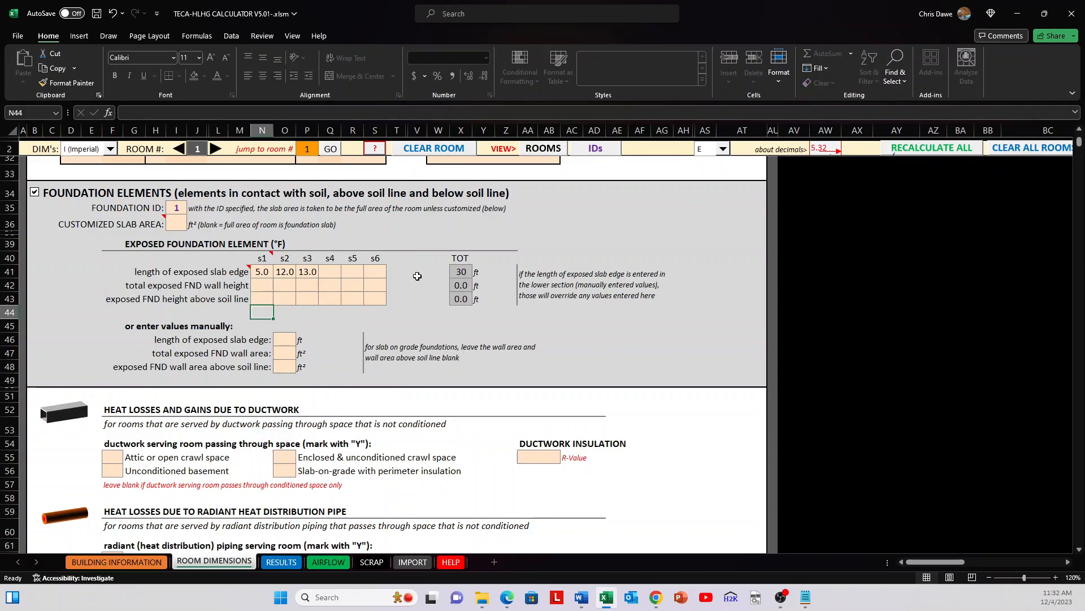
pyautogui.click(260, 289)
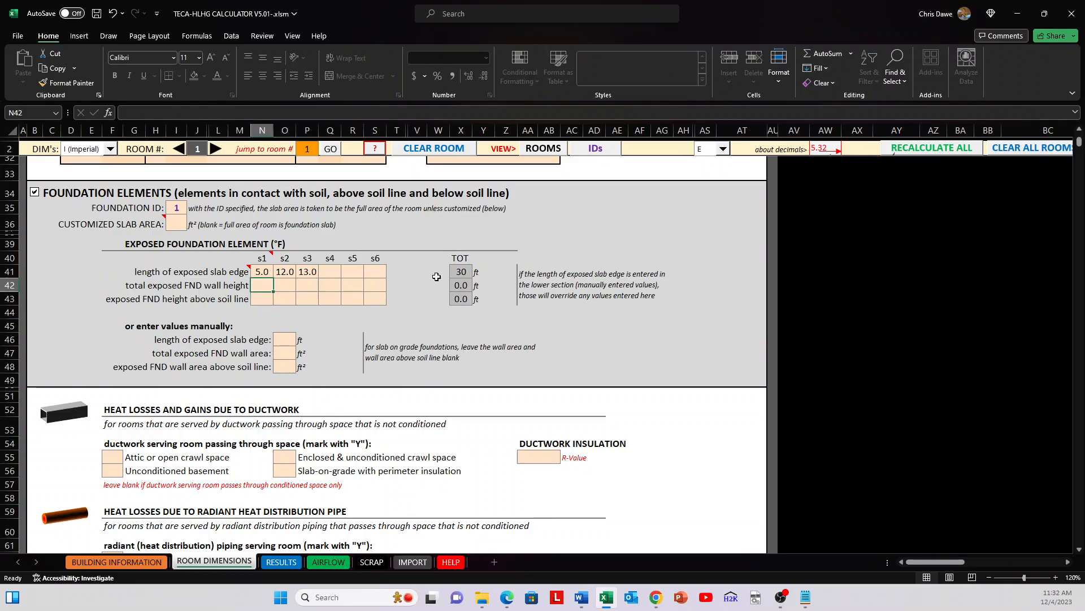
pyautogui.write('9')
pyautogui.press('Tab')
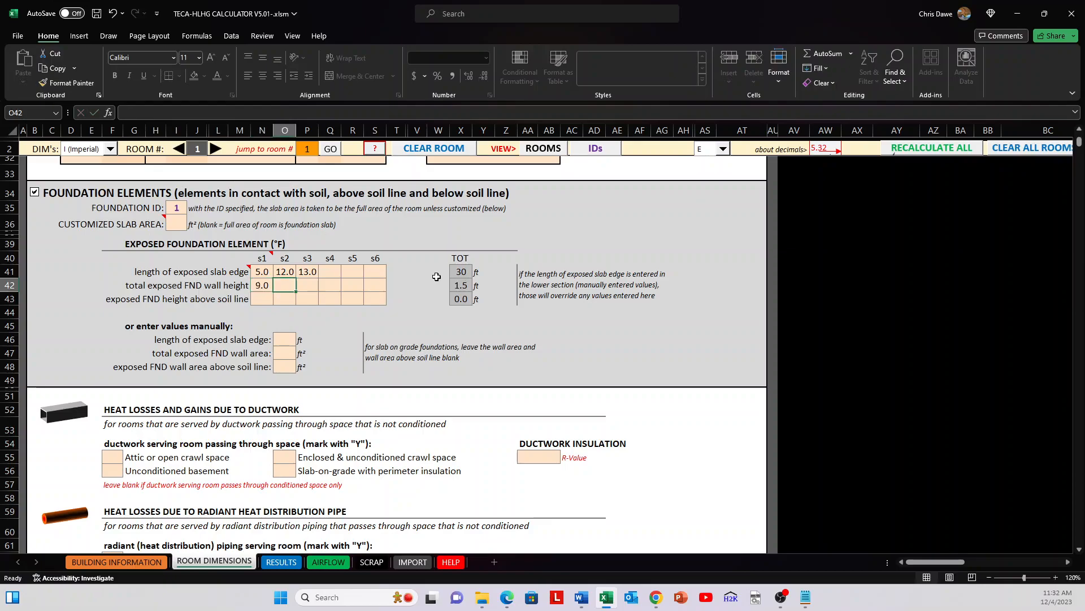
pyautogui.write('9')
pyautogui.press('Tab')
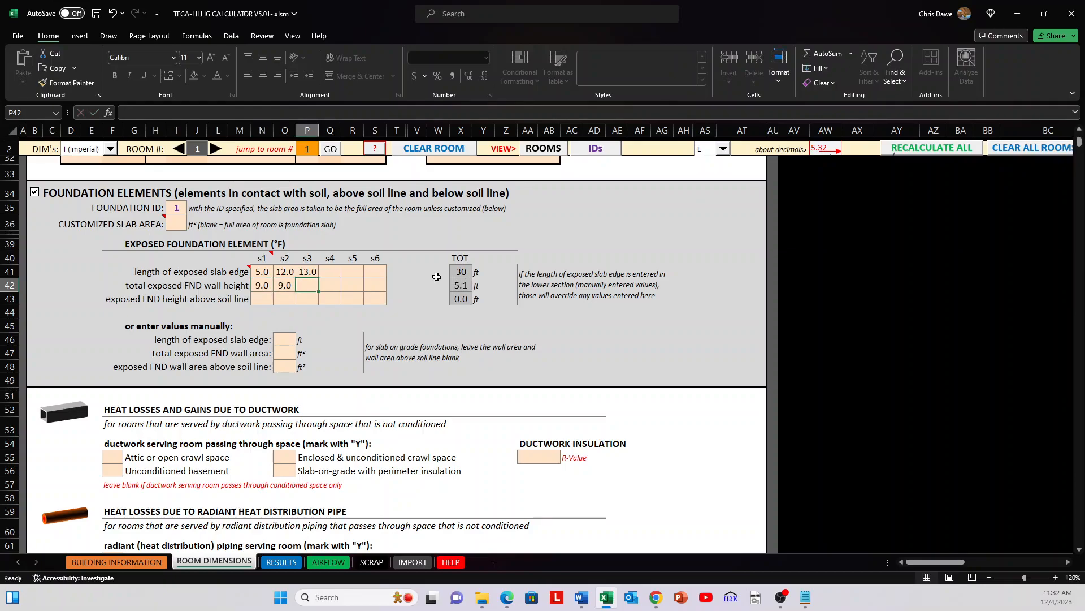
pyautogui.press('Left')
pyautogui.write('6')
pyautogui.press('Tab')
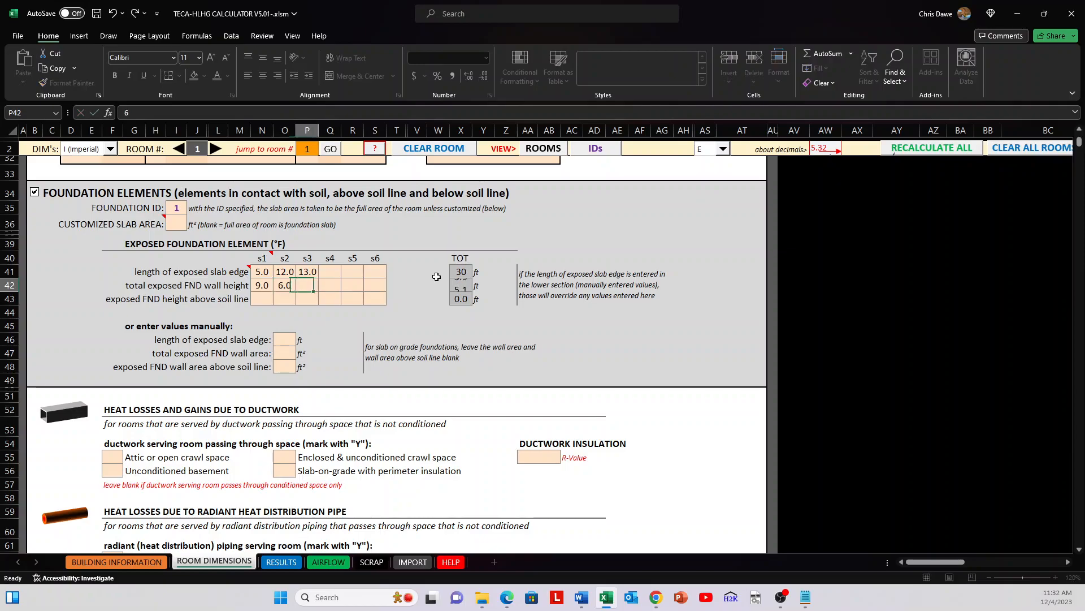
pyautogui.write('0')
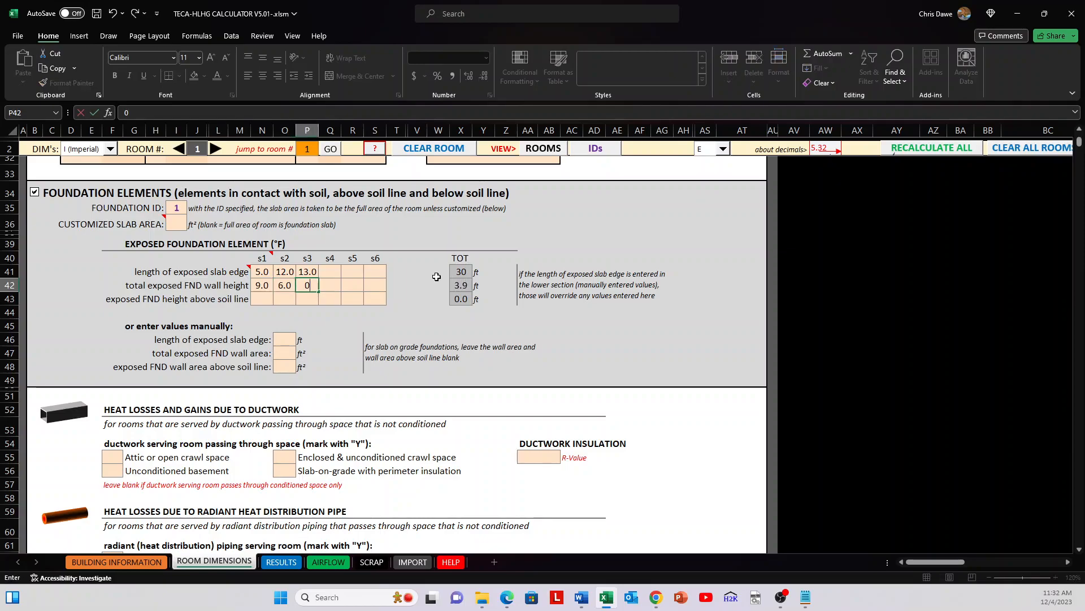
pyautogui.press('Return')
# Step: Enter exposed foundation heights above the soil line of 1, 1 and 0 ft for s1, s2 and s3
pyautogui.press('Left')
pyautogui.press('Left')
pyautogui.press('Right')
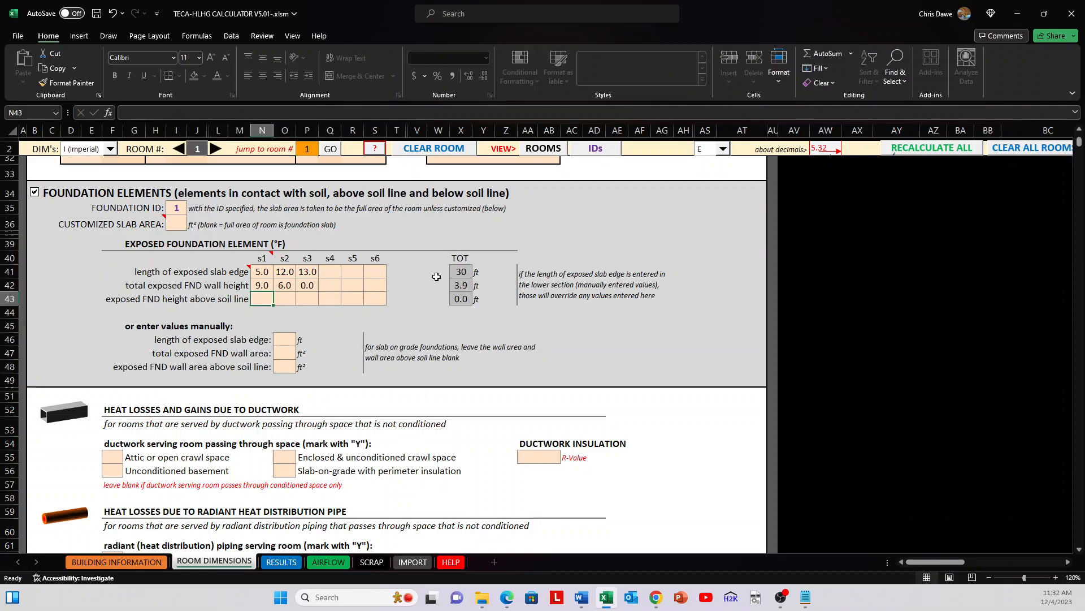
pyautogui.write('8')
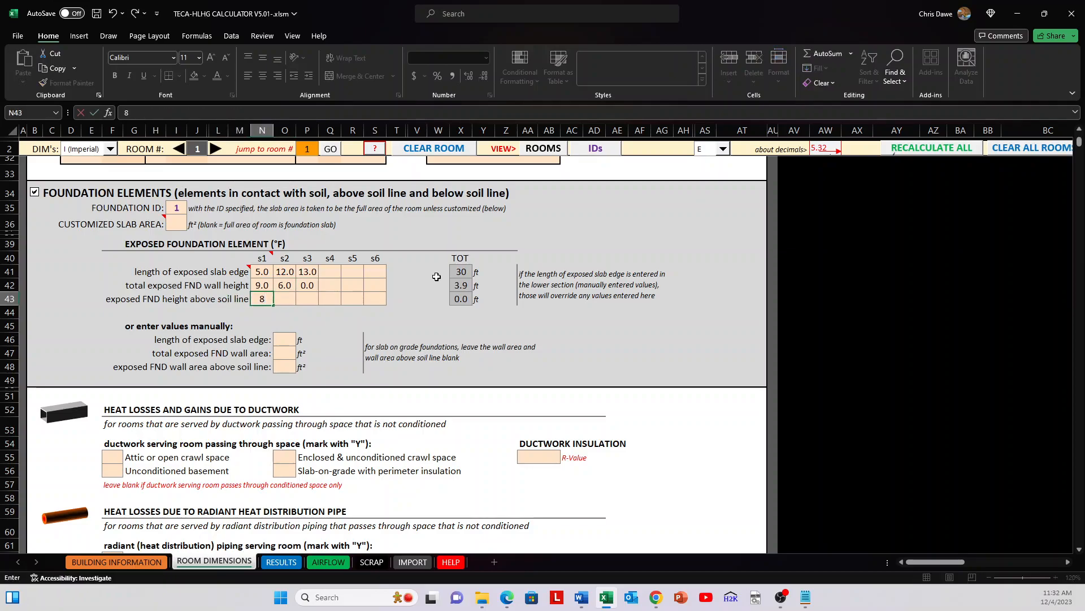
pyautogui.write('1')
pyautogui.press('Right')
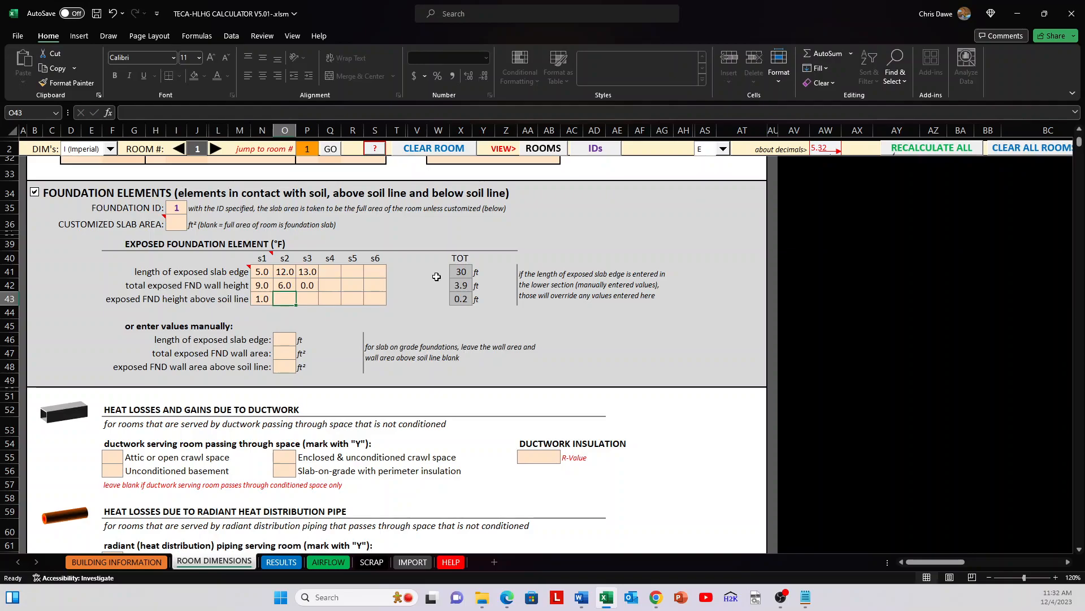
pyautogui.write('1')
pyautogui.press('Right')
pyautogui.write('0')
pyautogui.press('Right')
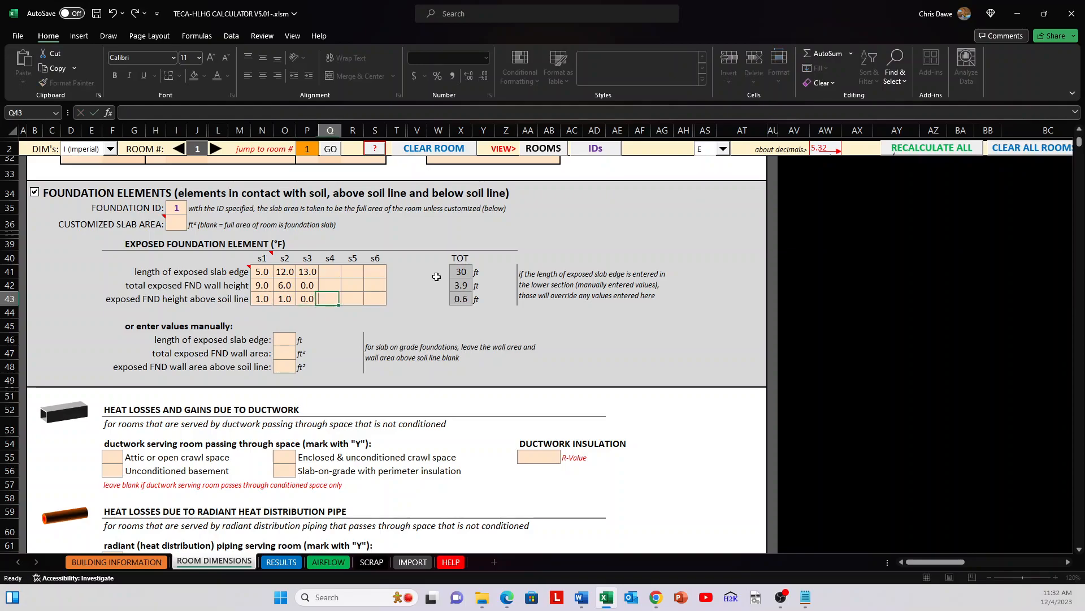
# Step: Review the exposed foundation element entries from s1 to s6 and their calculated totals
pyautogui.moveTo(267, 273); pyautogui.dragTo(376, 300)
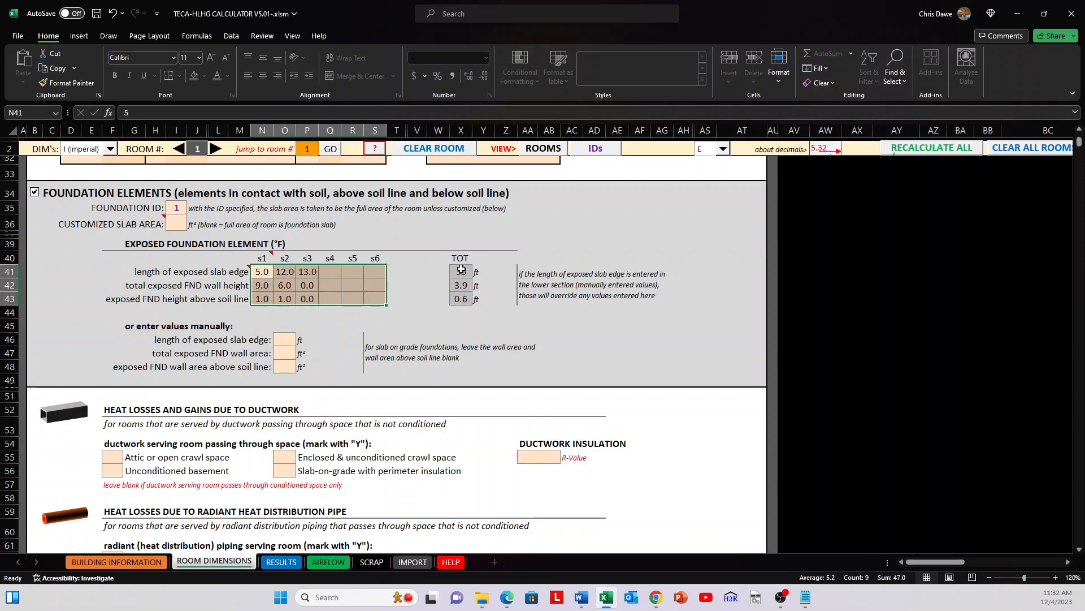
pyautogui.moveTo(461, 272); pyautogui.dragTo(466, 296)
pyautogui.click(377, 312)
# Step: Enter the manual foundation values: slab edge length 30 ft, total exposed wall area 89 ft², and wall area above soil line 15 ft²
pyautogui.scroll(-1, 294, 316)
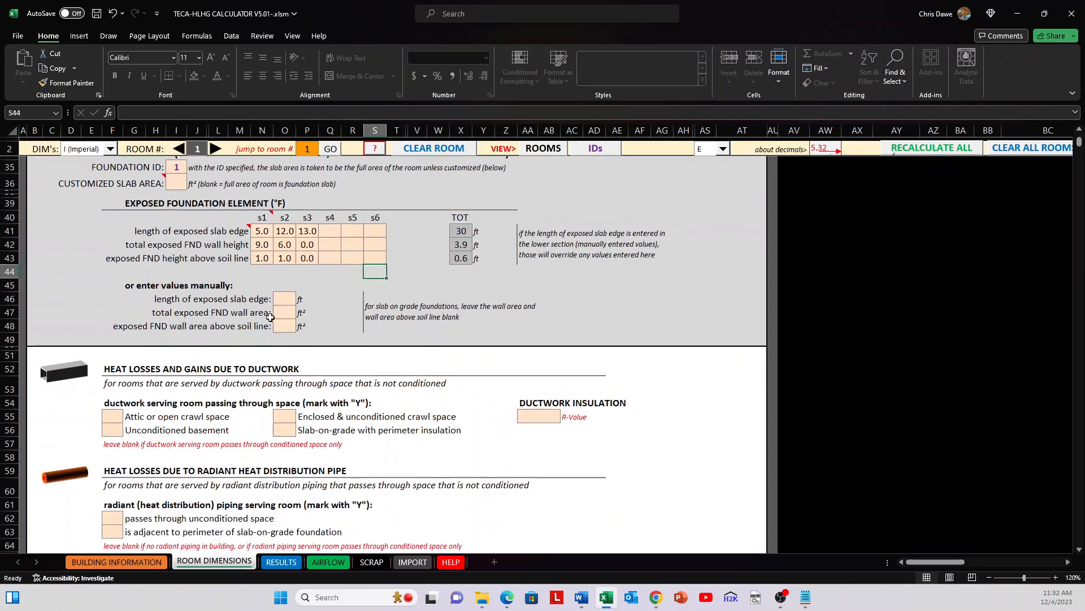
pyautogui.click(281, 298)
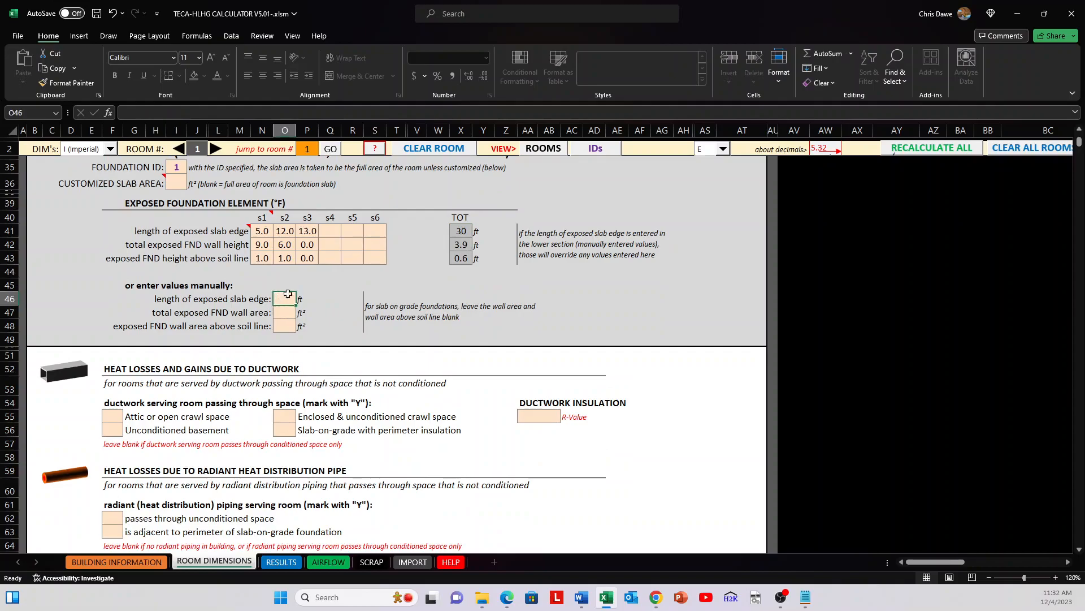
pyautogui.moveTo(262, 231); pyautogui.dragTo(310, 231)
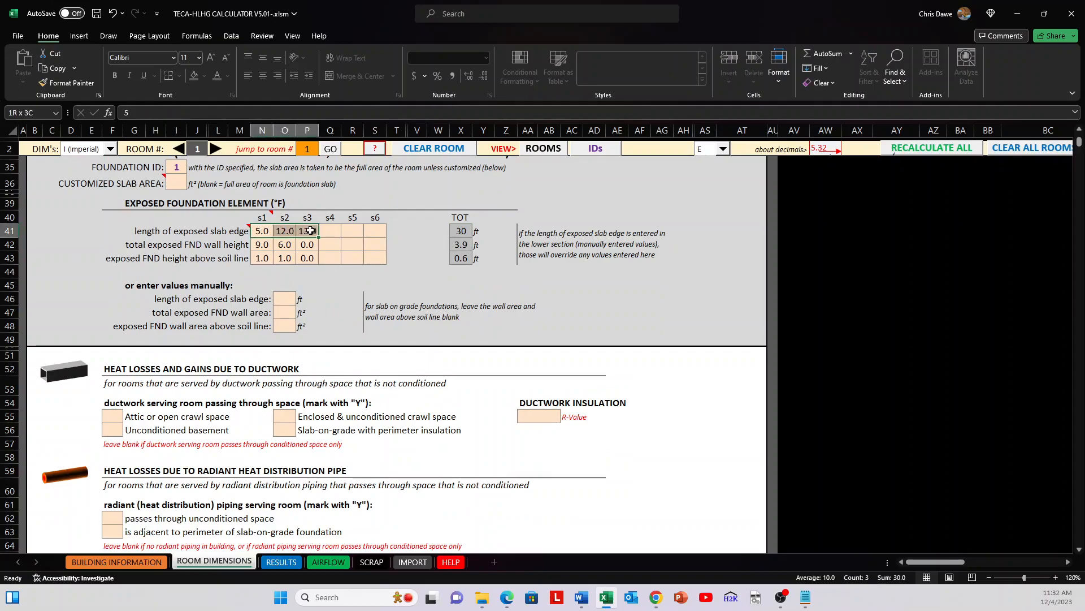
pyautogui.click(292, 298)
pyautogui.write('30')
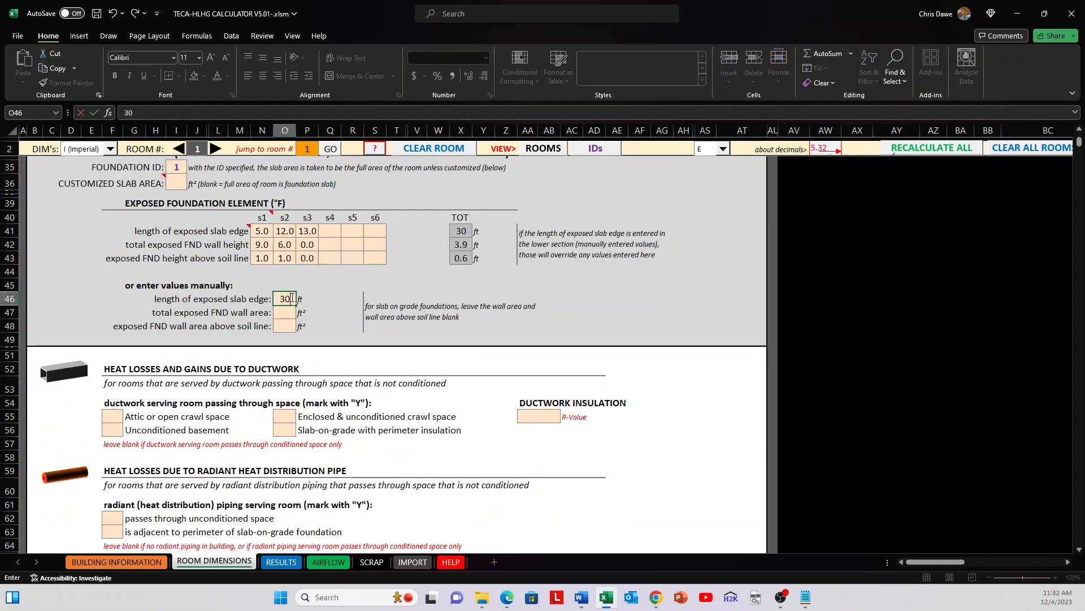
pyautogui.press('Return')
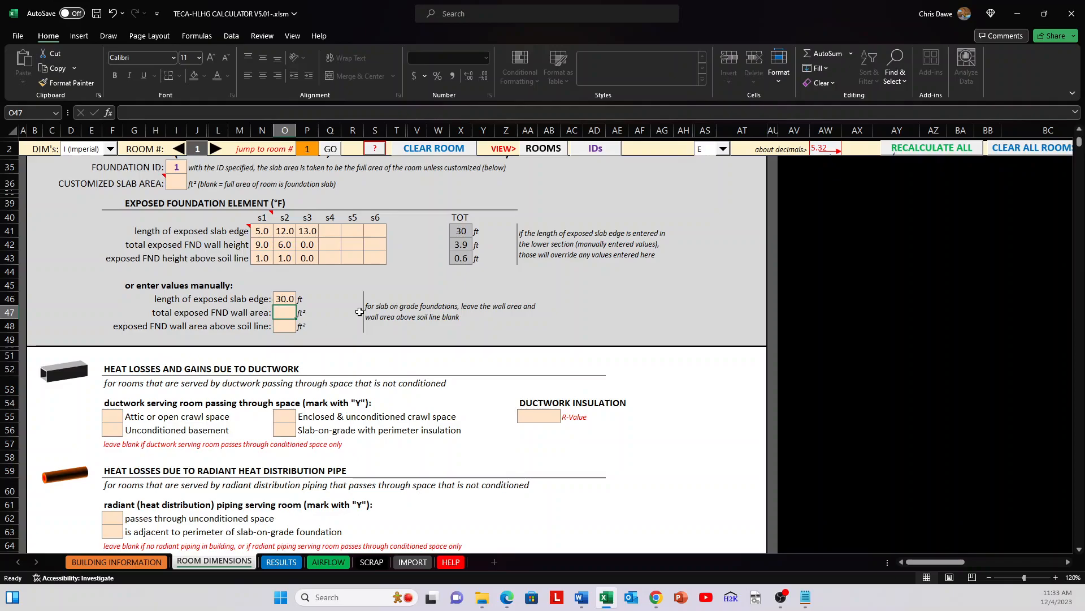
pyautogui.write('89')
pyautogui.press('Return')
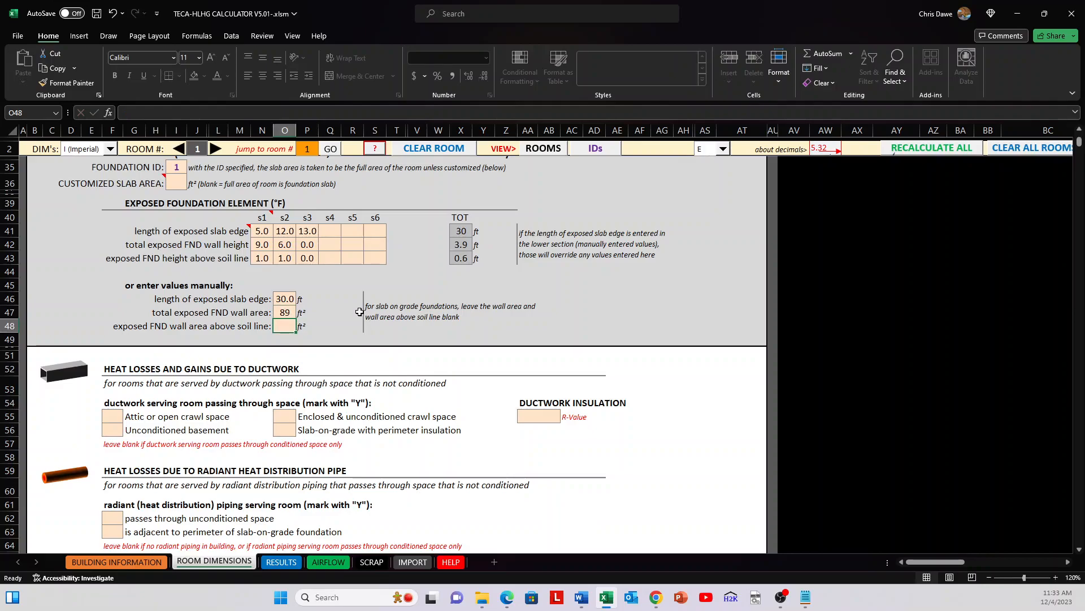
pyautogui.write('15')
pyautogui.press('Return')
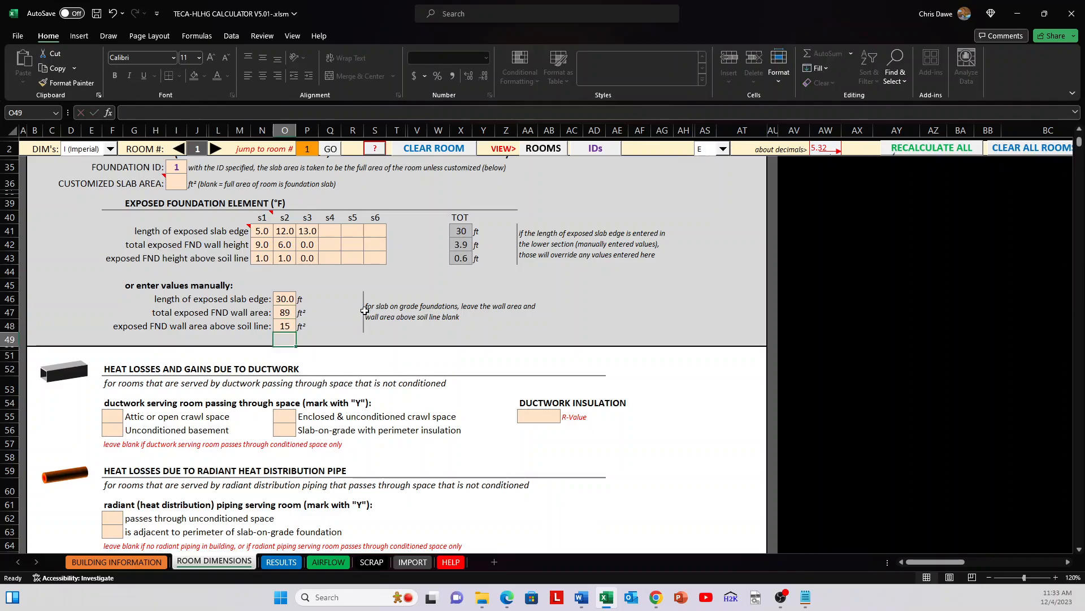
pyautogui.moveTo(275, 299); pyautogui.dragTo(283, 327)
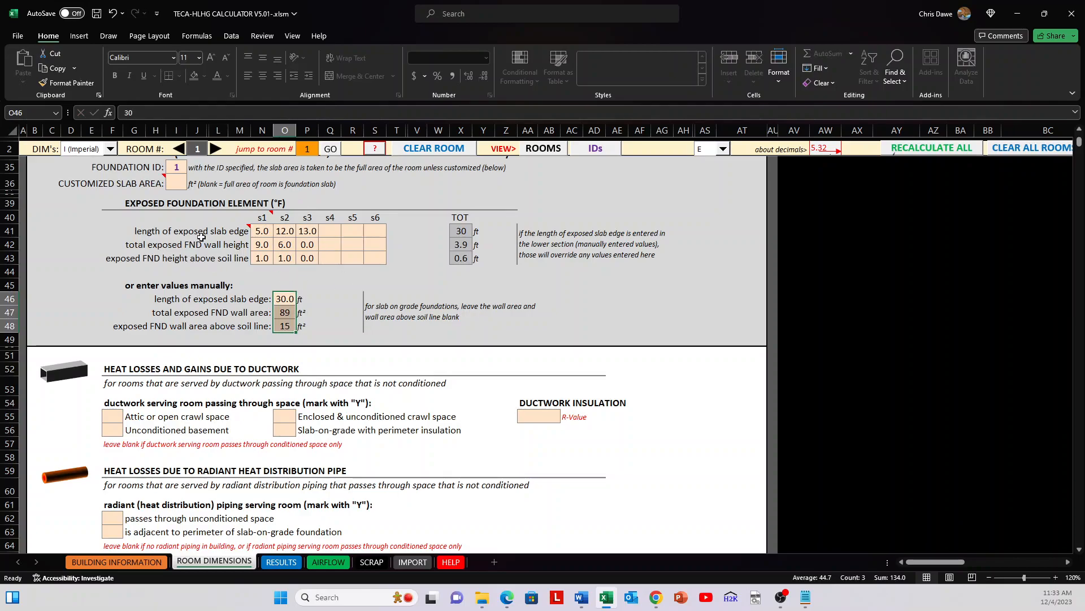
# Step: Review the ductwork heat losses and gains section and select its attic or open crawl space cell
pyautogui.scroll(-3, 380, 305)
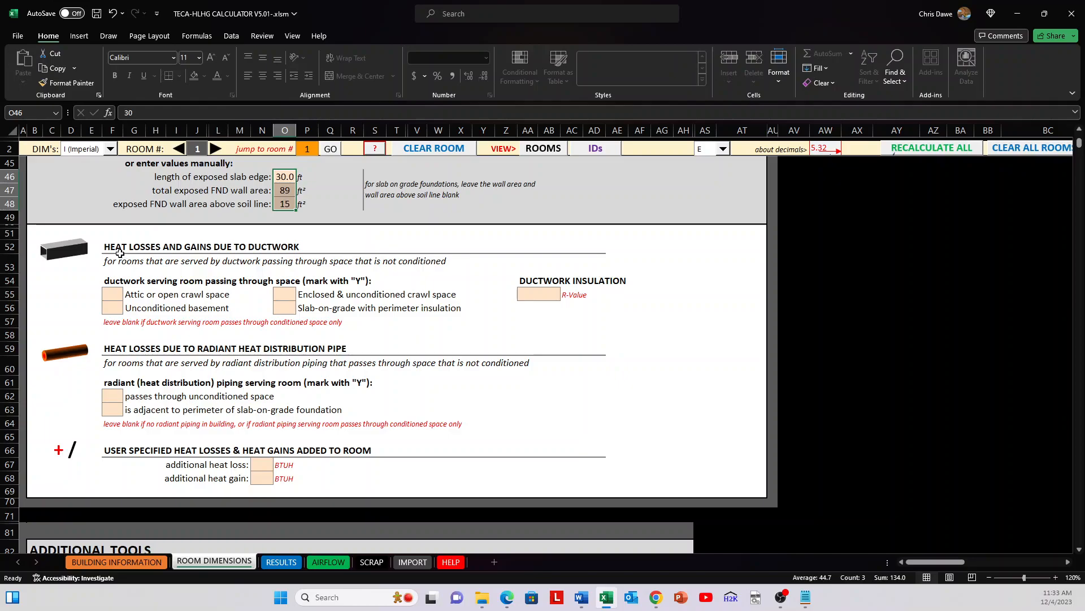
pyautogui.moveTo(116, 249); pyautogui.dragTo(569, 334)
pyautogui.click(570, 335)
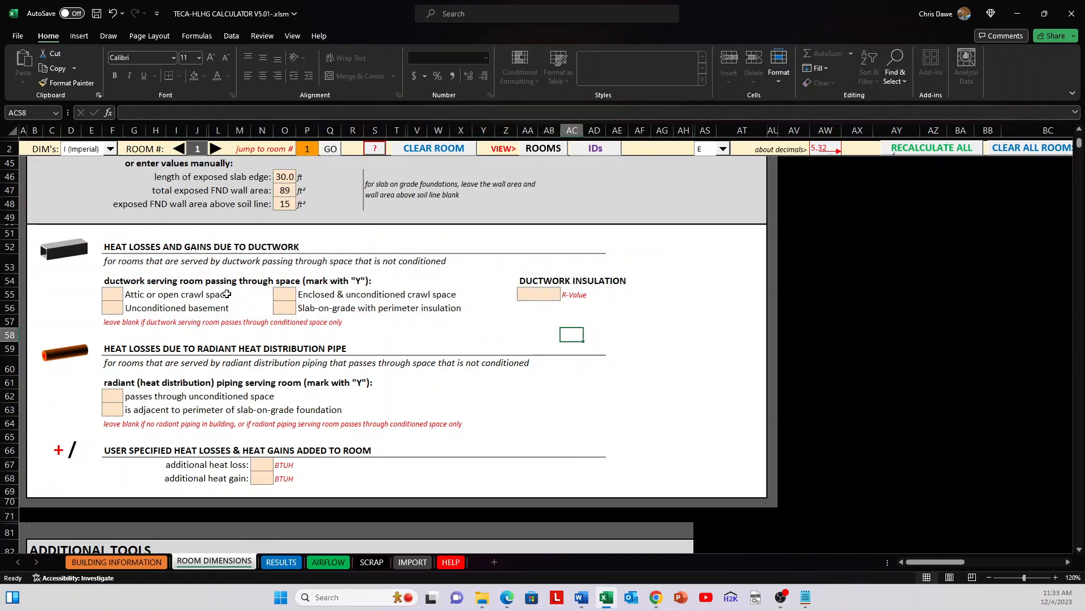
pyautogui.click(117, 291)
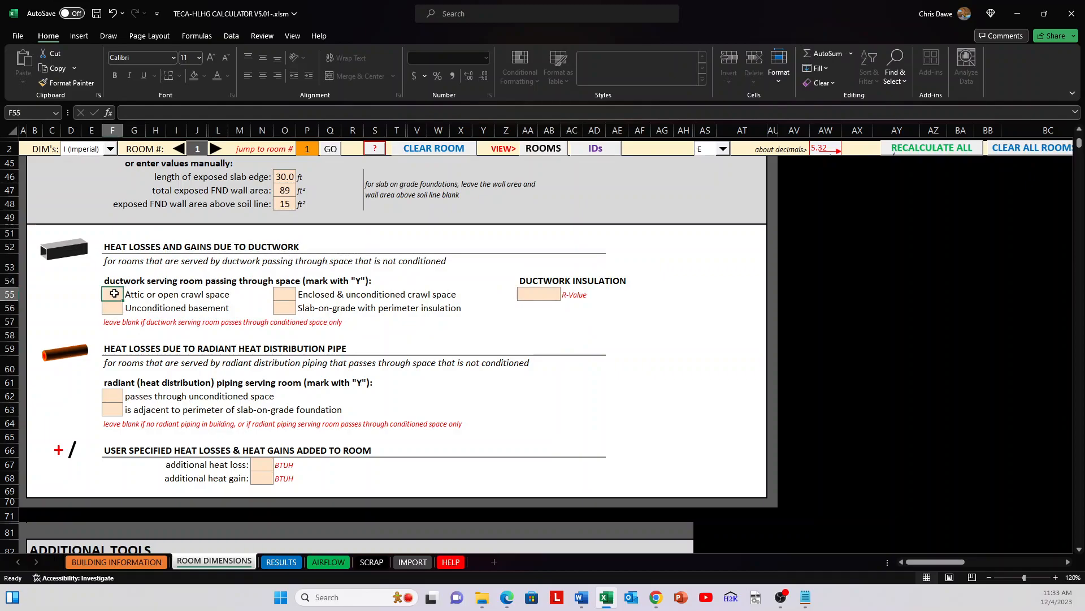
# Step: Review the radiant heat distribution pipe section and select the additional heat loss and heat gain cells
pyautogui.scroll(-3, 368, 325)
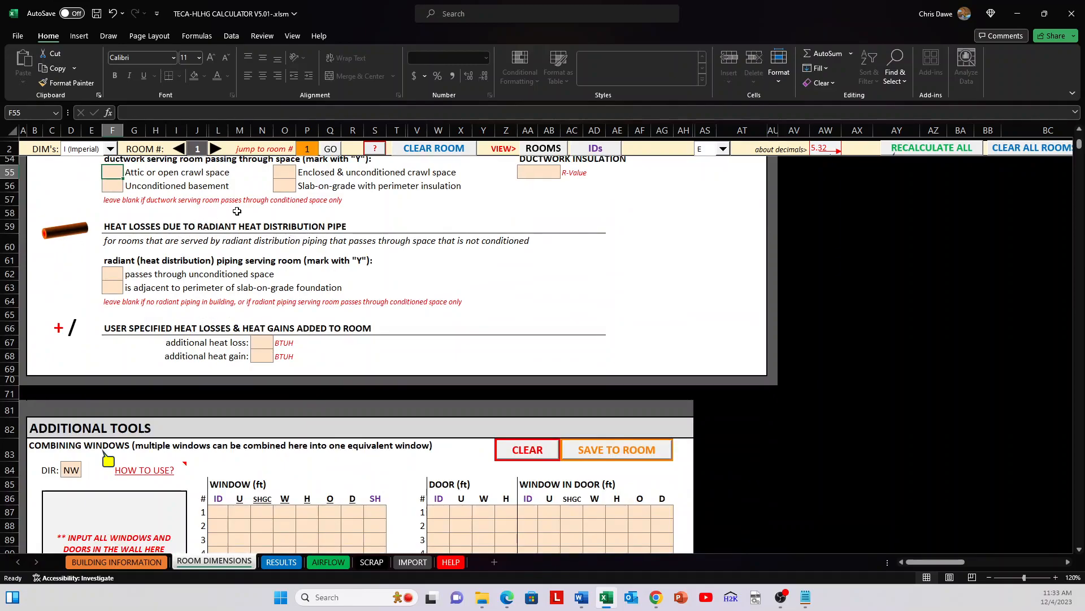
pyautogui.scroll(-2, 313, 252)
pyautogui.click(259, 262)
pyautogui.moveTo(259, 262); pyautogui.dragTo(261, 275)
# Step: Show the Additional Tools section with the Combining Windows tool and select its heading
pyautogui.scroll(3, 307, 301)
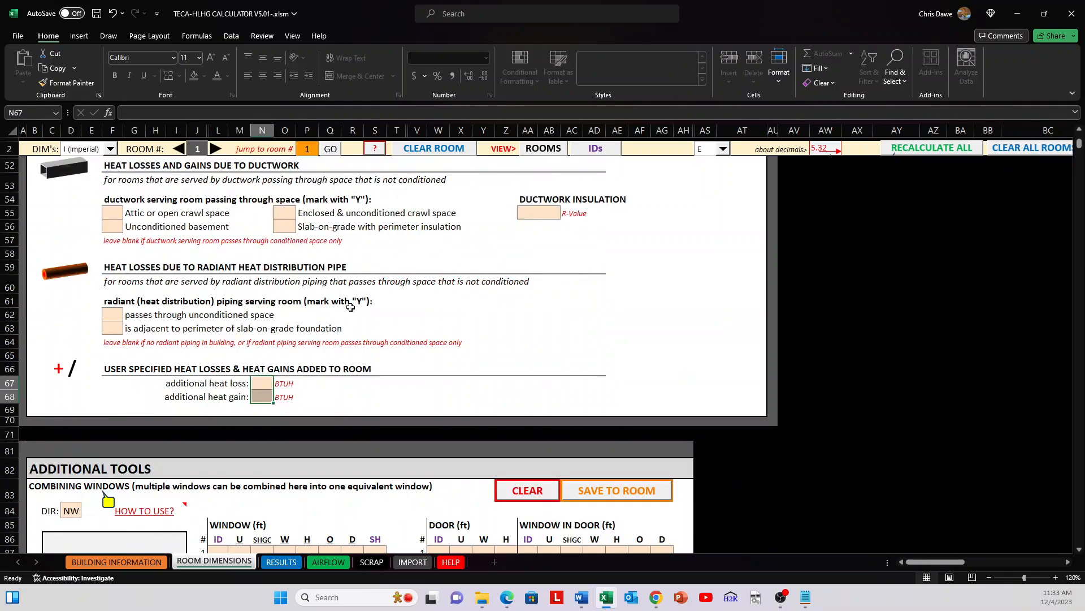
pyautogui.scroll(-2, 351, 306)
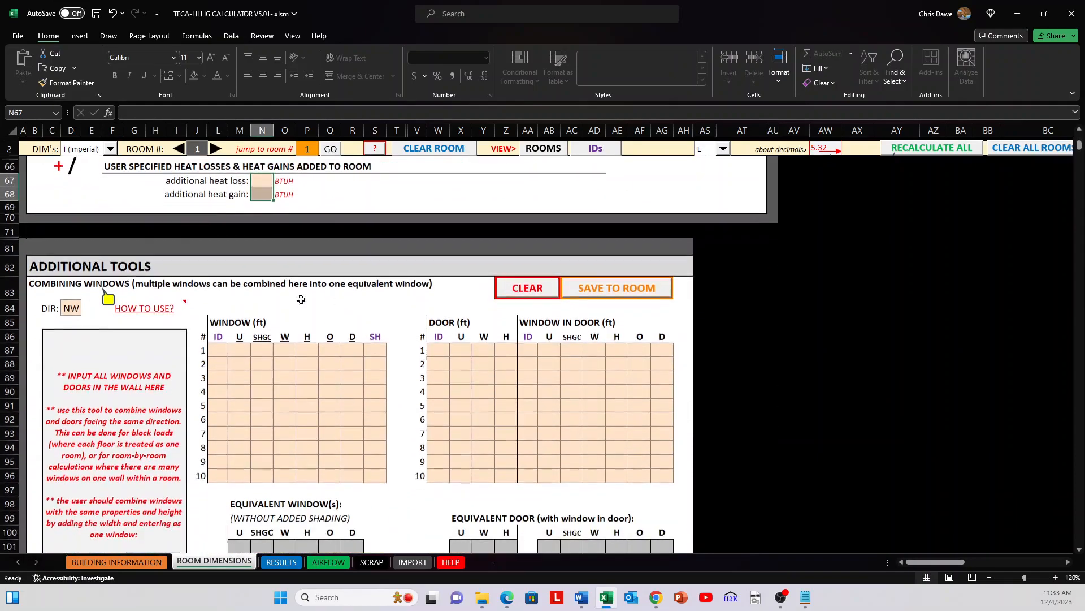
pyautogui.click(36, 266)
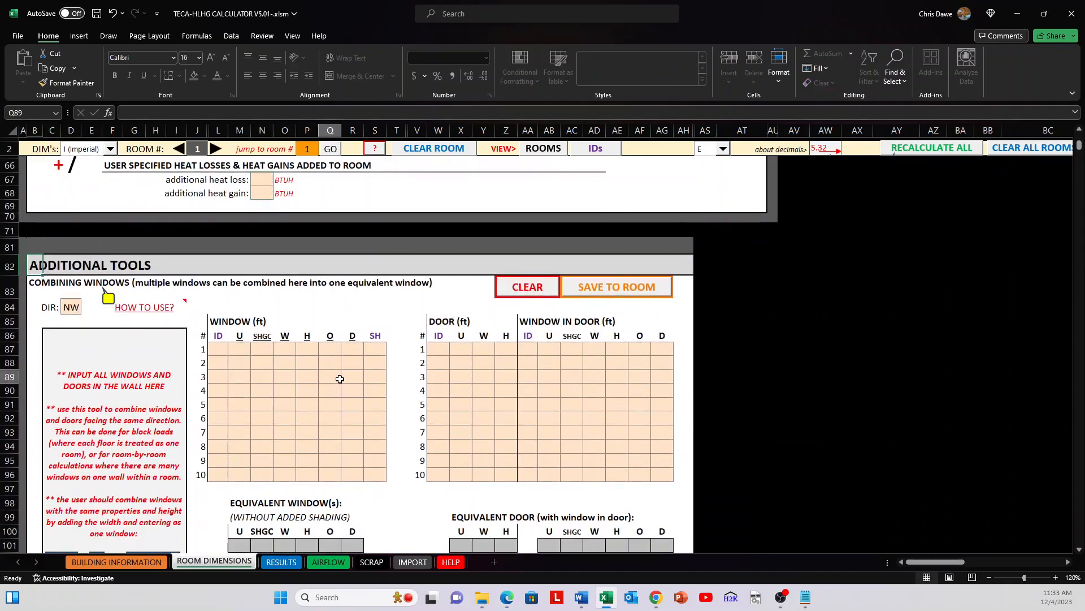
# Step: Assign window ID 1 to the first three windows in the Combining Windows table
pyautogui.click(340, 379)
pyautogui.scroll(-2, 339, 379)
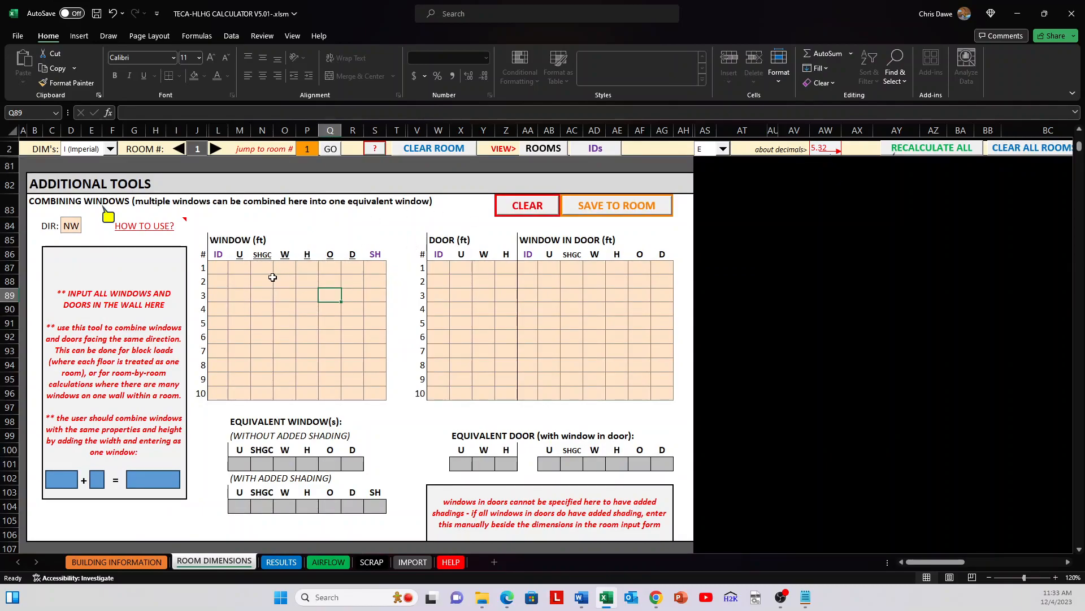
pyautogui.click(218, 269)
pyautogui.scroll(1, 351, 291)
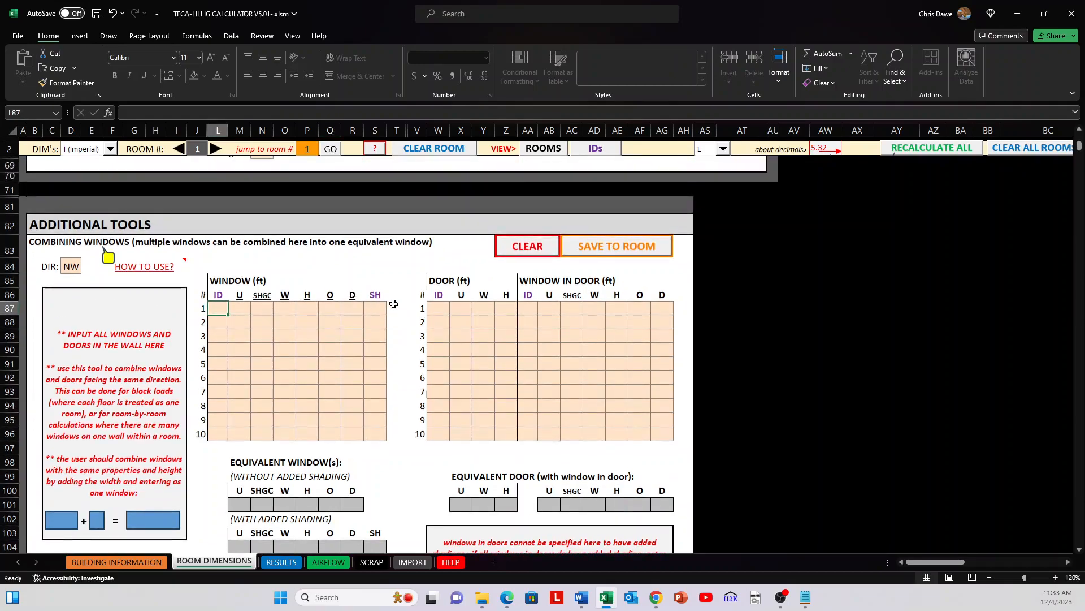
pyautogui.write('1')
pyautogui.press('Return')
pyautogui.write('1')
pyautogui.press('Return')
pyautogui.write('1')
pyautogui.press('Return')
# Step: Give window 4 a manual U value of 0.35 and an SHGC of 0.28 instead of an ID
pyautogui.press('Right')
pyautogui.press('Up')
pyautogui.press('Down')
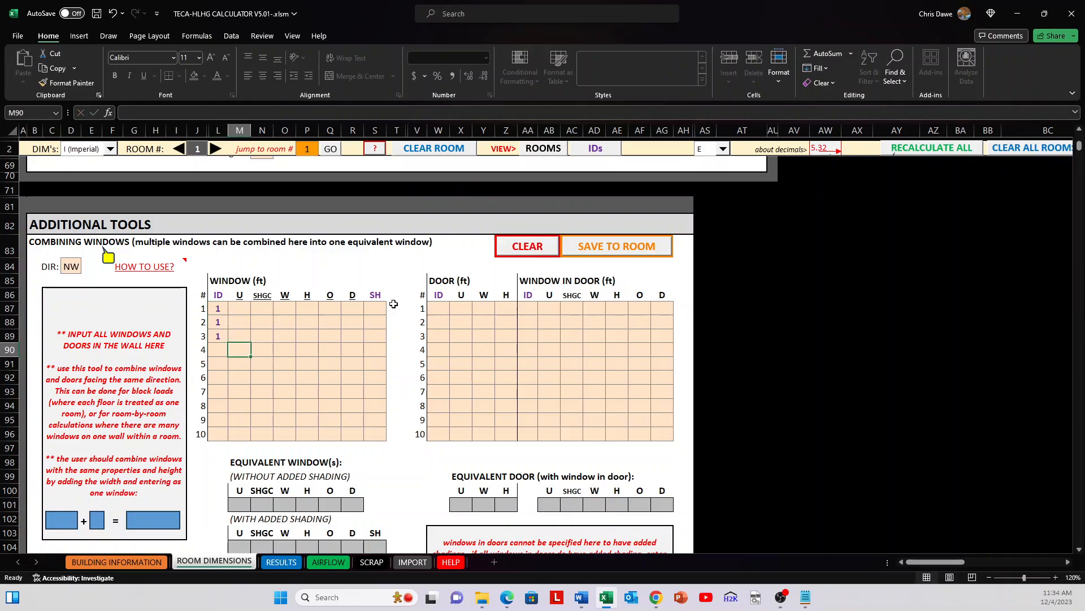
pyautogui.write('1.')
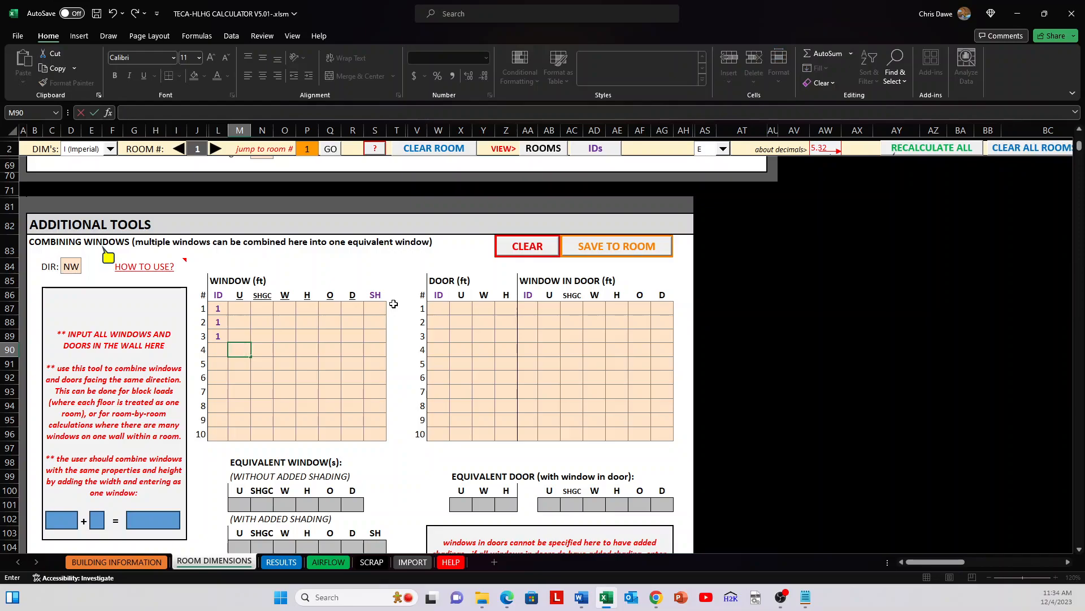
pyautogui.write('.35')
pyautogui.press('Tab')
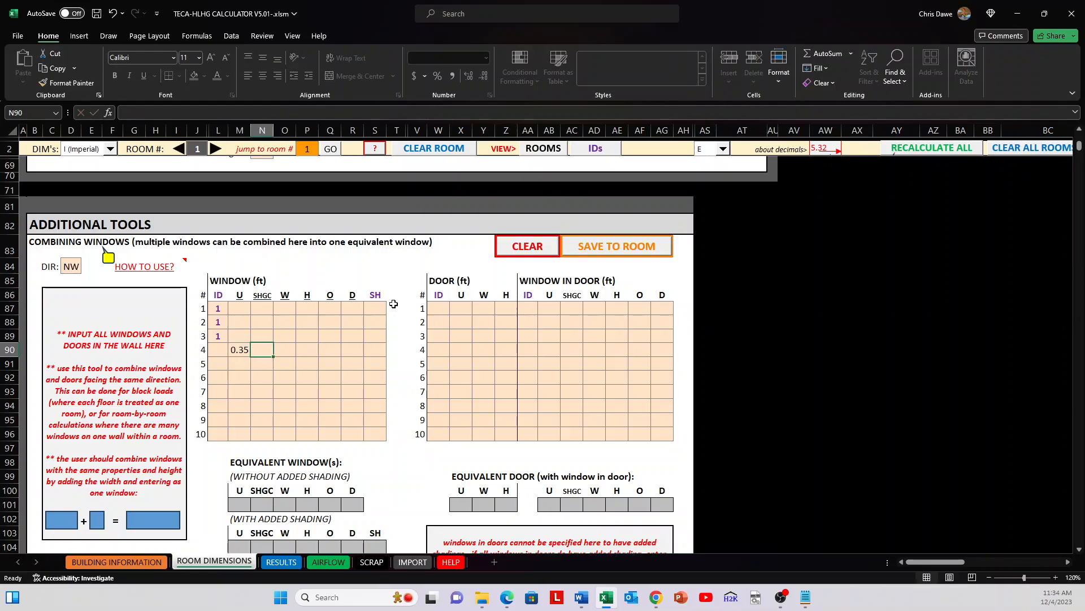
pyautogui.write('0.28')
pyautogui.press('Return')
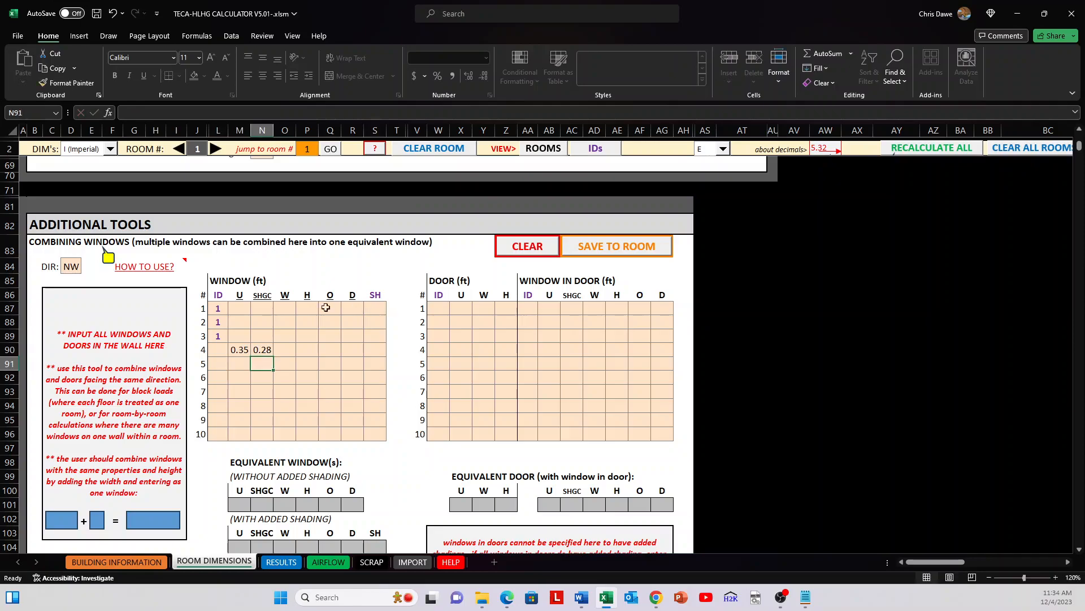
# Step: Enter the width and height of windows 1 to 4 as 2 × 3, 4 × 5, 6 × 7 and 8 × 9 ft
pyautogui.click(284, 309)
pyautogui.write('2')
pyautogui.press('Tab')
pyautogui.write('3')
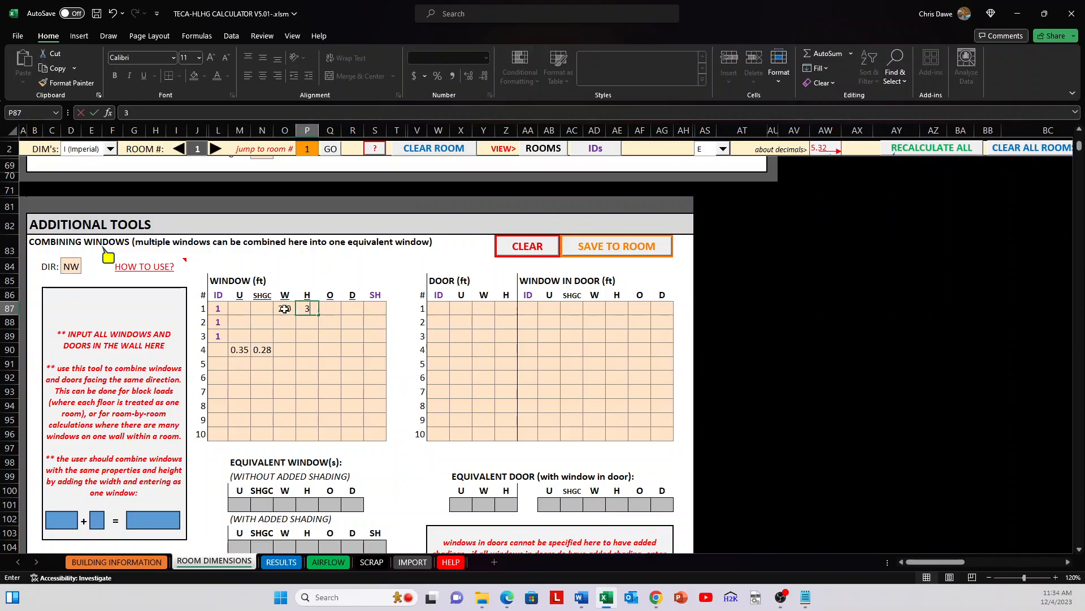
pyautogui.press('Return')
pyautogui.write('4\t5')
pyautogui.press('Return')
pyautogui.write('6')
pyautogui.press('Tab')
pyautogui.write('7')
pyautogui.press('Return')
pyautogui.write('8')
pyautogui.press('Tab')
pyautogui.write('9')
pyautogui.press('Return')
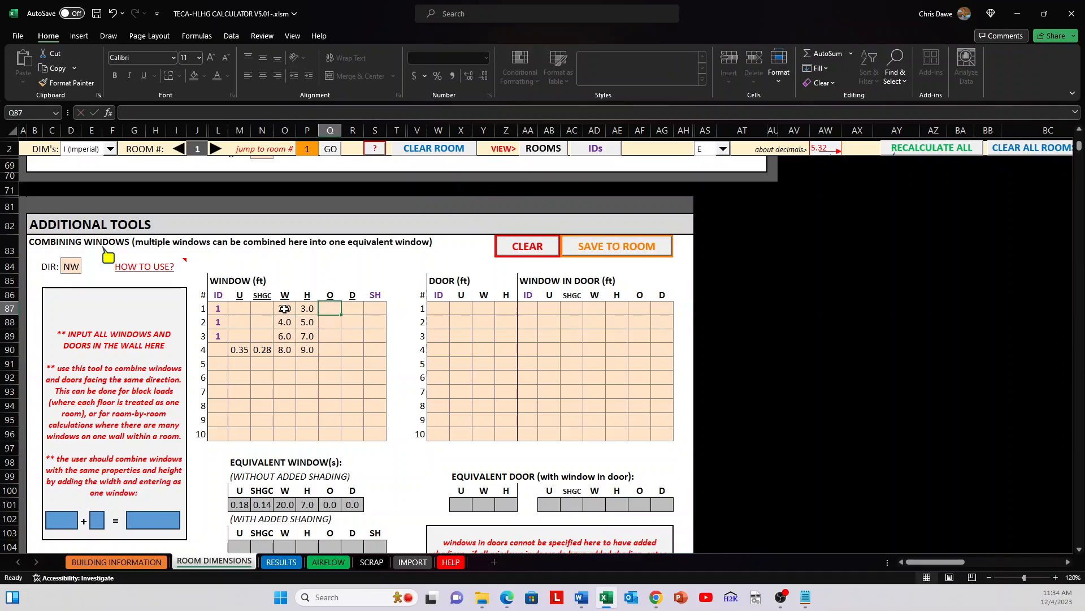
# Step: Enter the O and D values: 1 and 1 ft for windows 1 and 2, and 5 and 6 ft for window 3
pyautogui.write('1')
pyautogui.press('Tab')
pyautogui.write('1')
pyautogui.press('Return')
pyautogui.write('1')
pyautogui.press('Tab')
pyautogui.write('1')
pyautogui.press('Return')
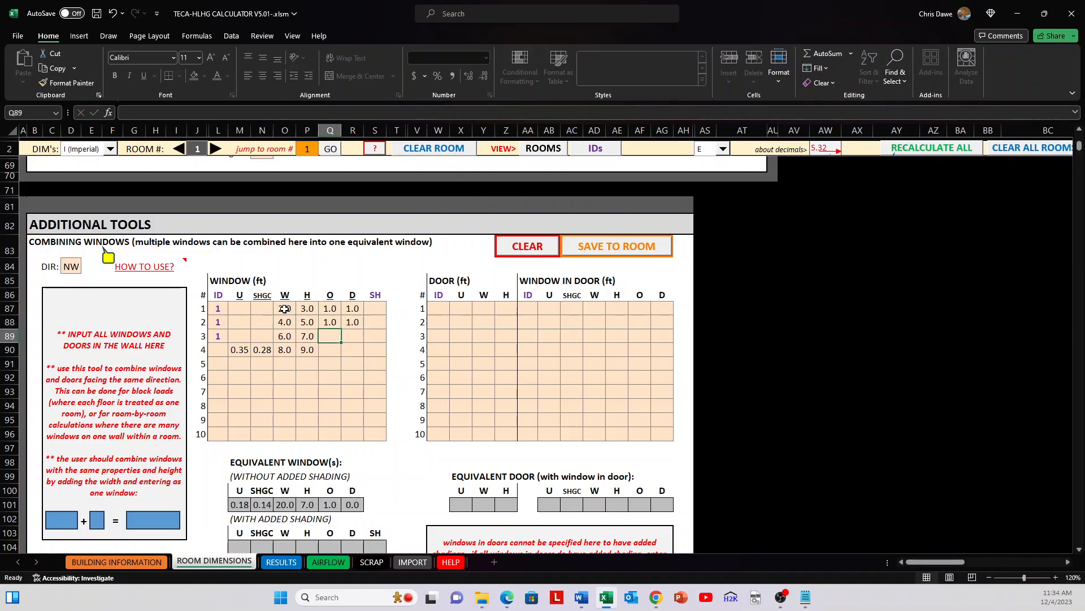
pyautogui.write('5')
pyautogui.press('Tab')
pyautogui.write('6')
pyautogui.press('Tab')
pyautogui.press('Down')
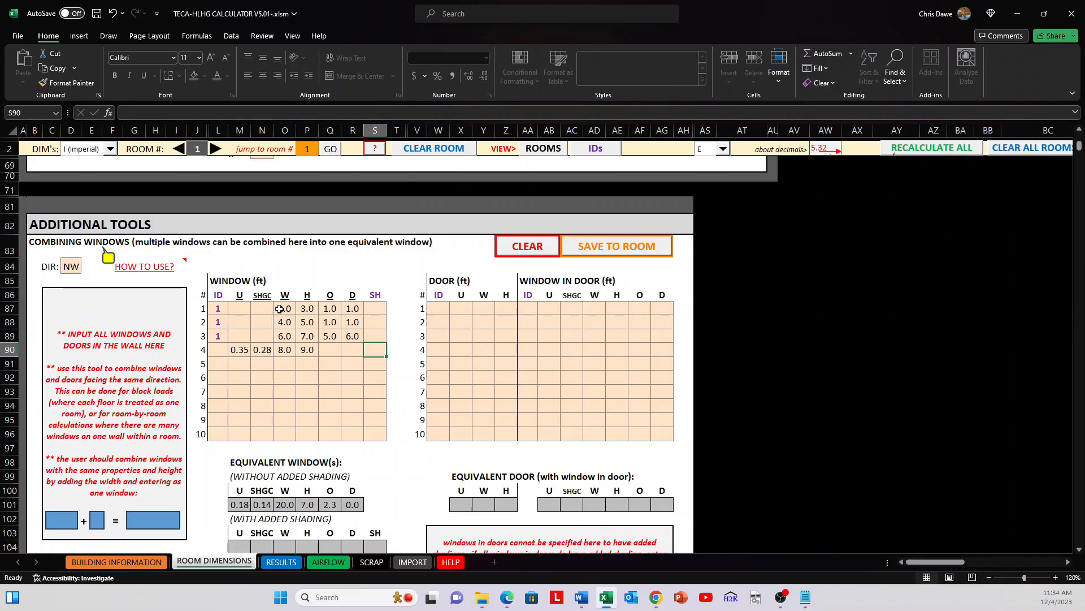
# Step: Review the four entered windows and the resulting equivalent window without added shading
pyautogui.moveTo(218, 308); pyautogui.dragTo(375, 352)
pyautogui.click(352, 377)
pyautogui.scroll(-2, 352, 377)
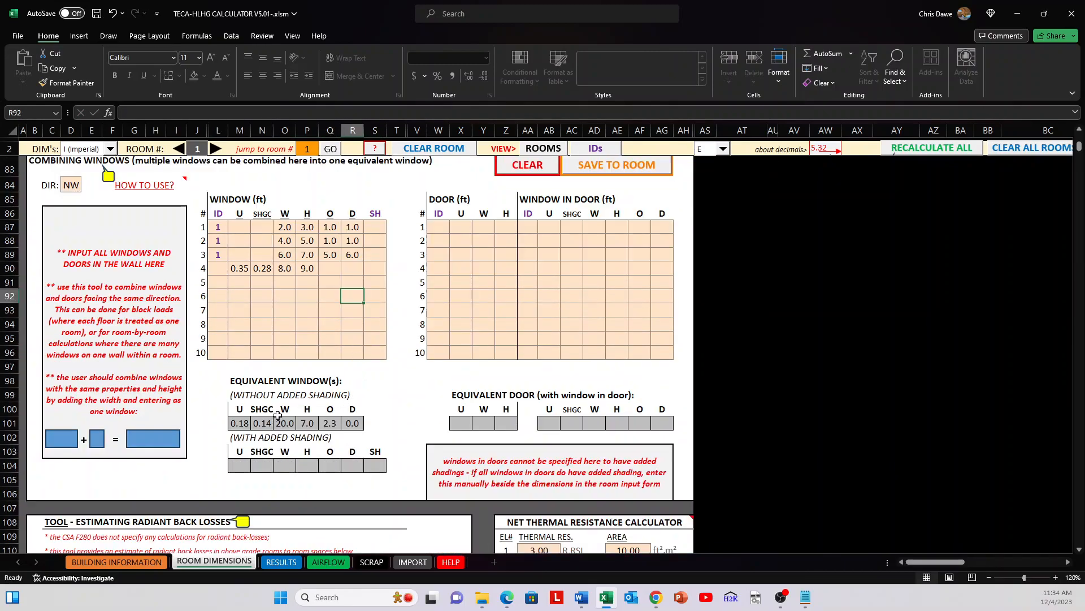
pyautogui.moveTo(237, 422); pyautogui.dragTo(352, 423)
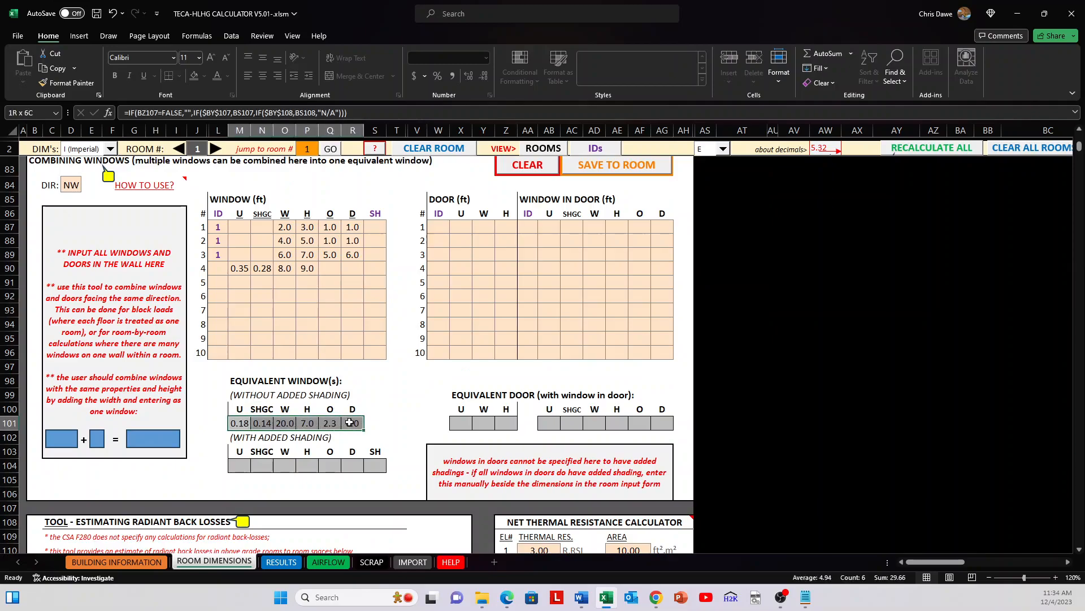
pyautogui.click(485, 379)
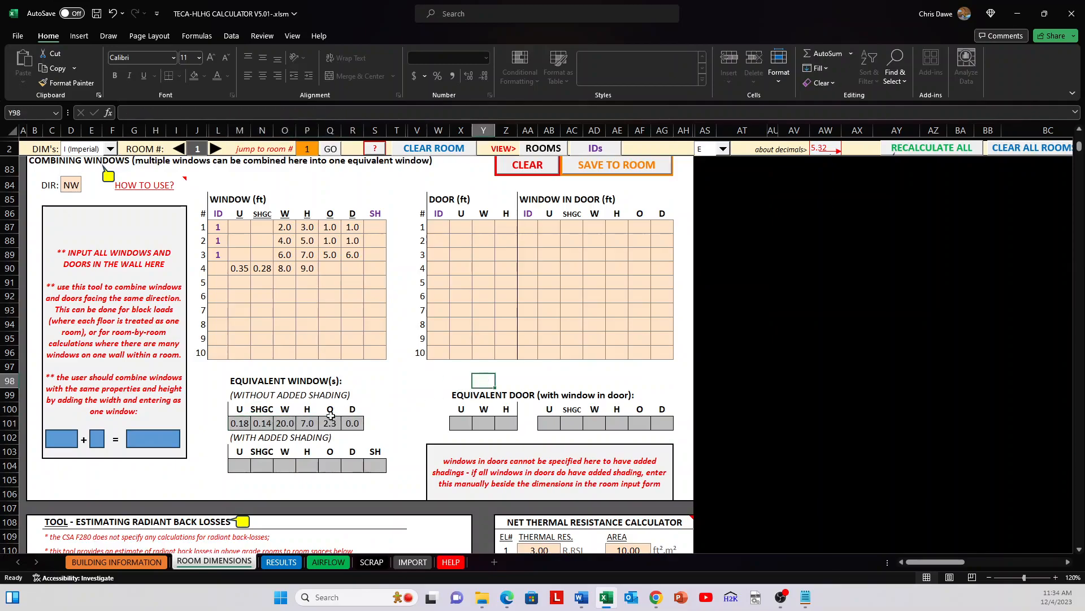
pyautogui.moveTo(242, 424); pyautogui.dragTo(352, 423)
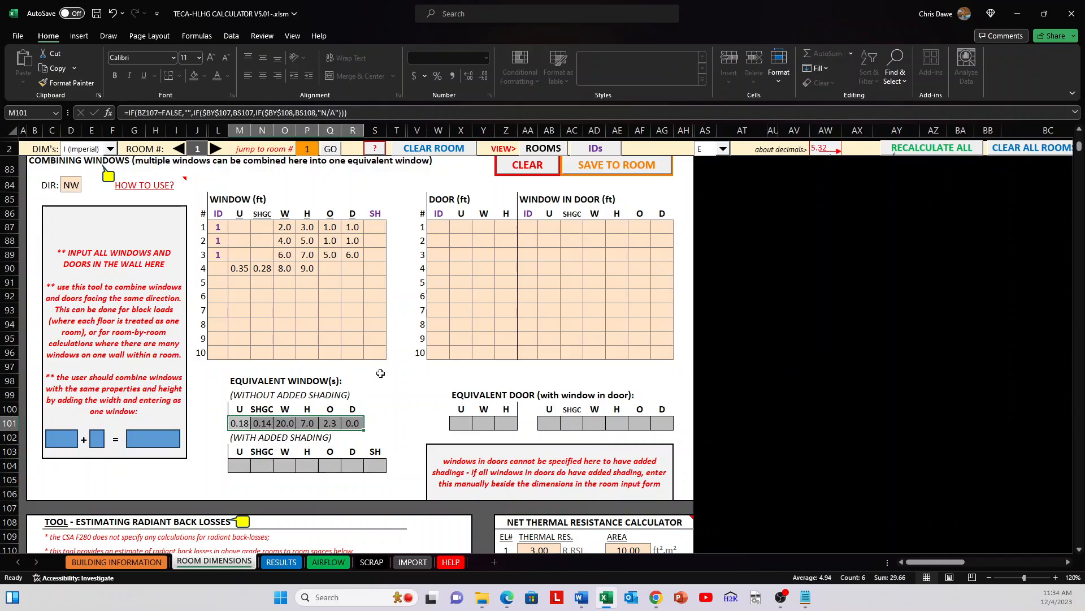
pyautogui.scroll(1, 379, 353)
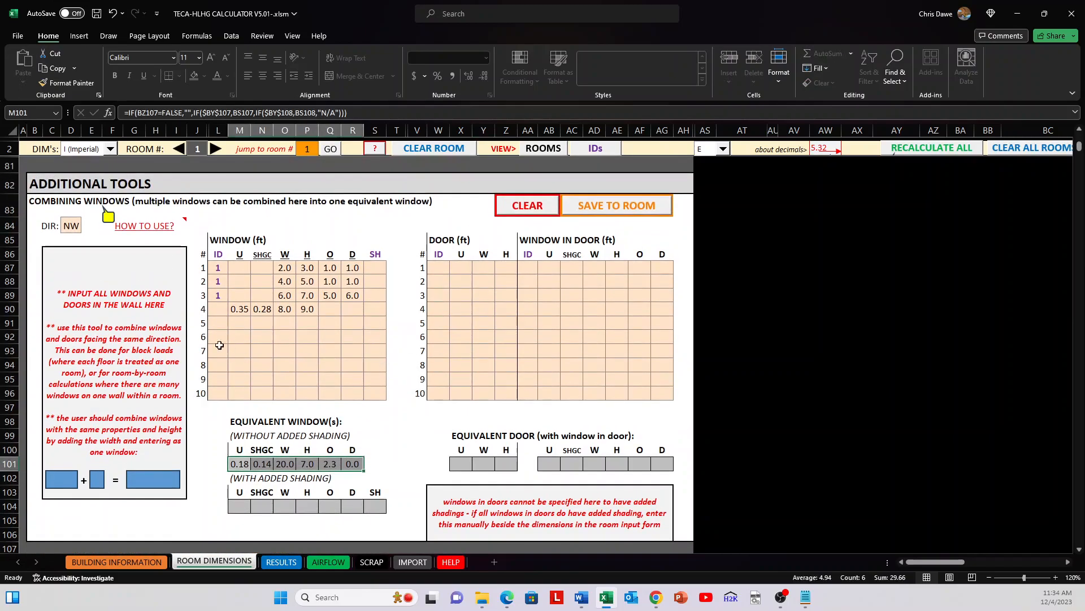
# Step: Set the direction of the combined windows to N and select the four window entries
pyautogui.click(67, 224)
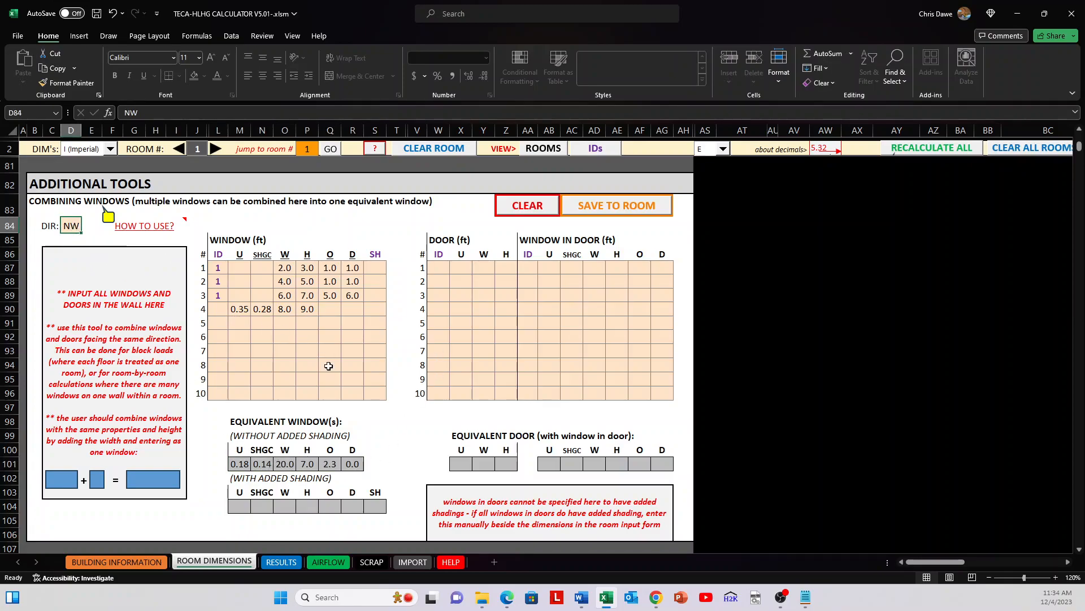
pyautogui.write('N')
pyautogui.press('Return')
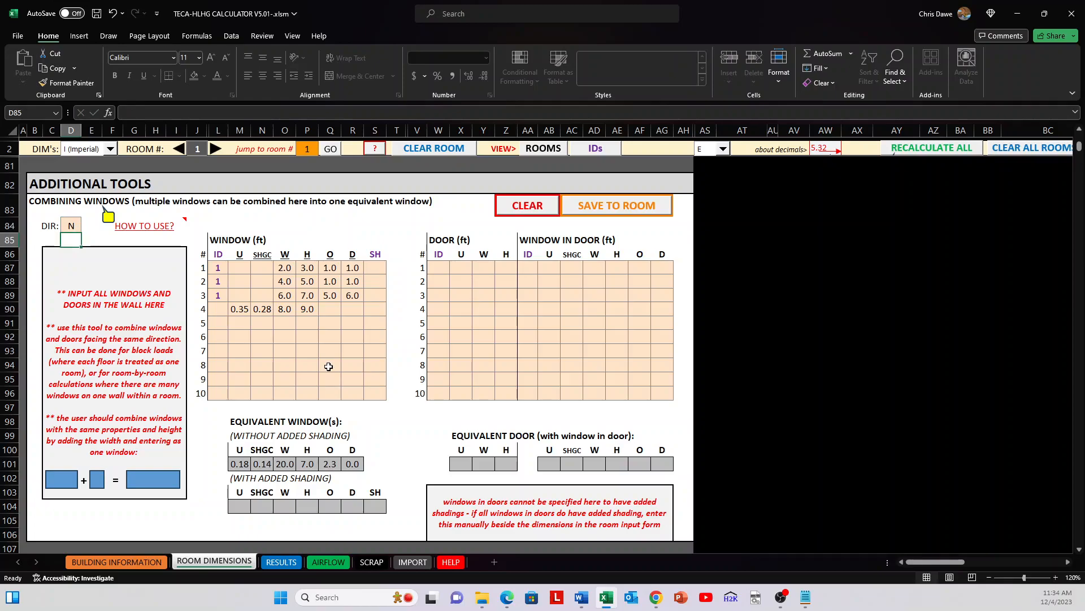
pyautogui.moveTo(218, 267); pyautogui.dragTo(369, 306)
# Step: Show the additional window input of the room form and select the first direction row's cells in both window sections
pyautogui.scroll(20, 422, 296)
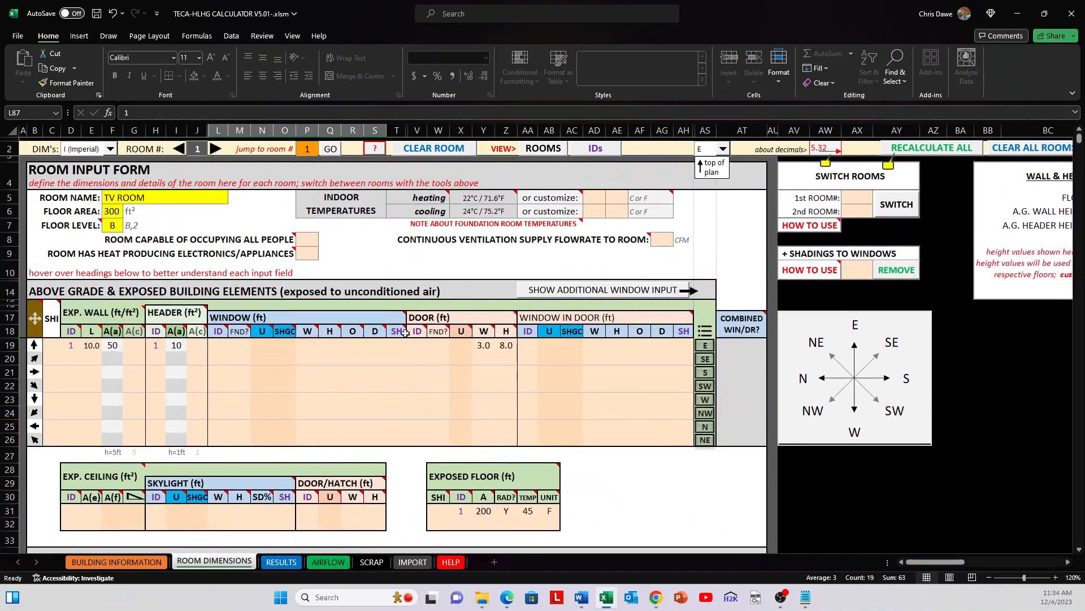
pyautogui.click(537, 291)
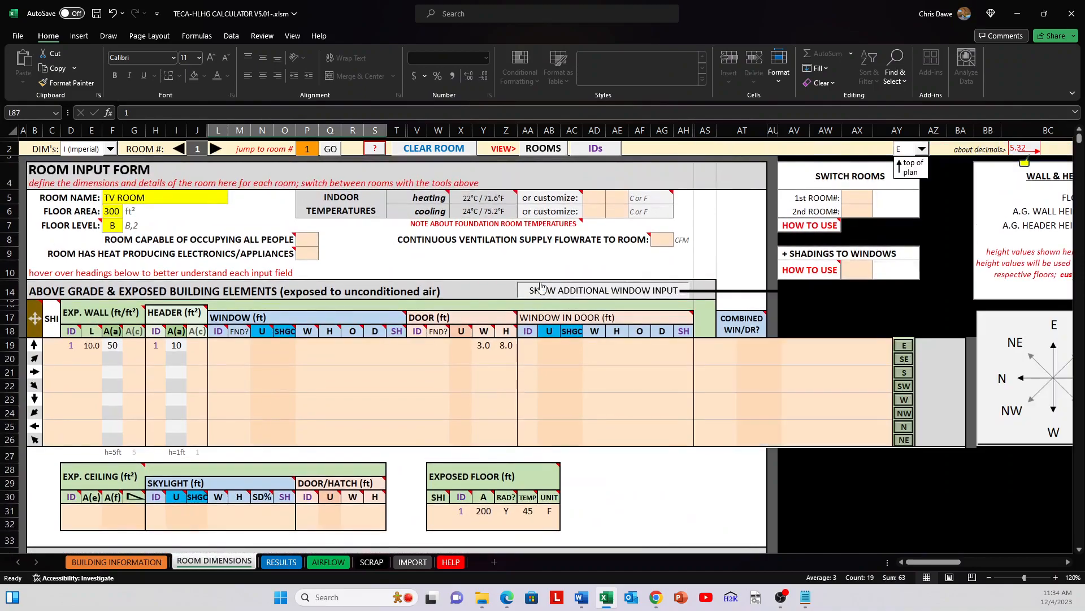
pyautogui.moveTo(210, 317)
pyautogui.moveTo(217, 345); pyautogui.dragTo(406, 345)
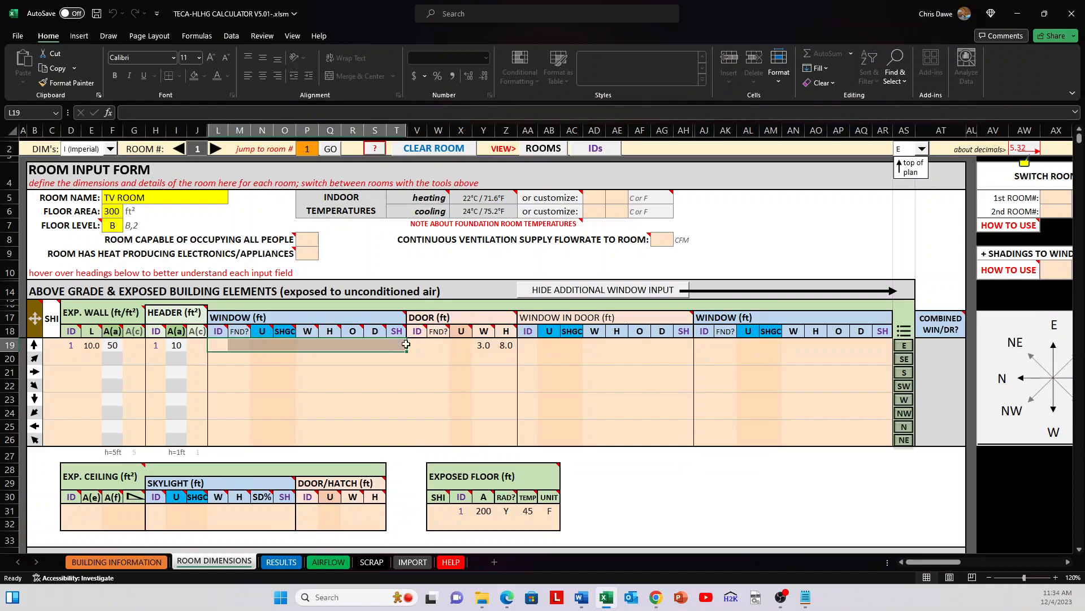
pyautogui.moveTo(695, 344); pyautogui.dragTo(870, 346)
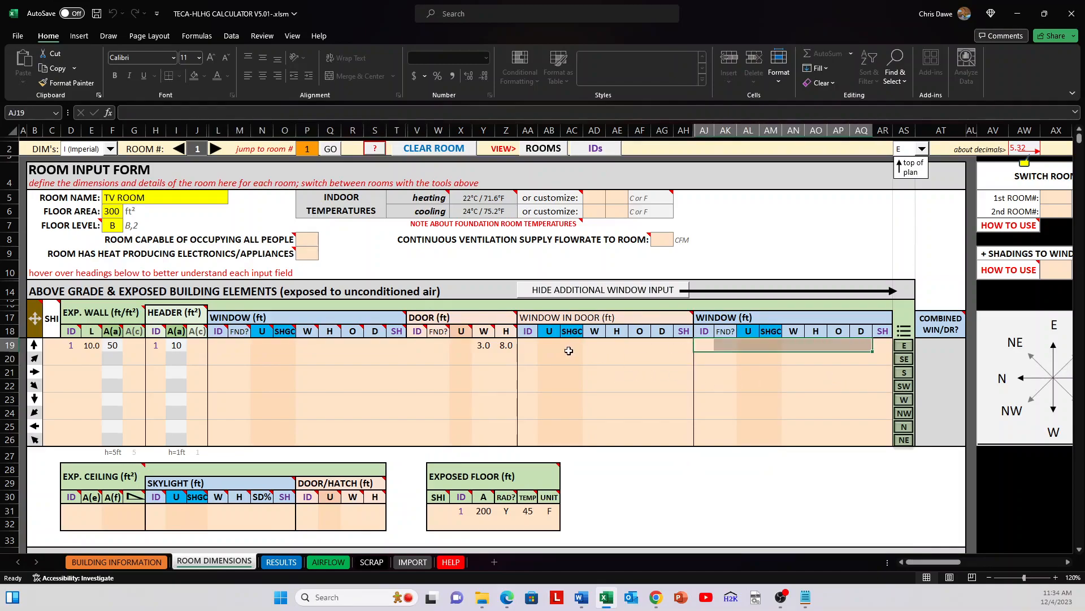